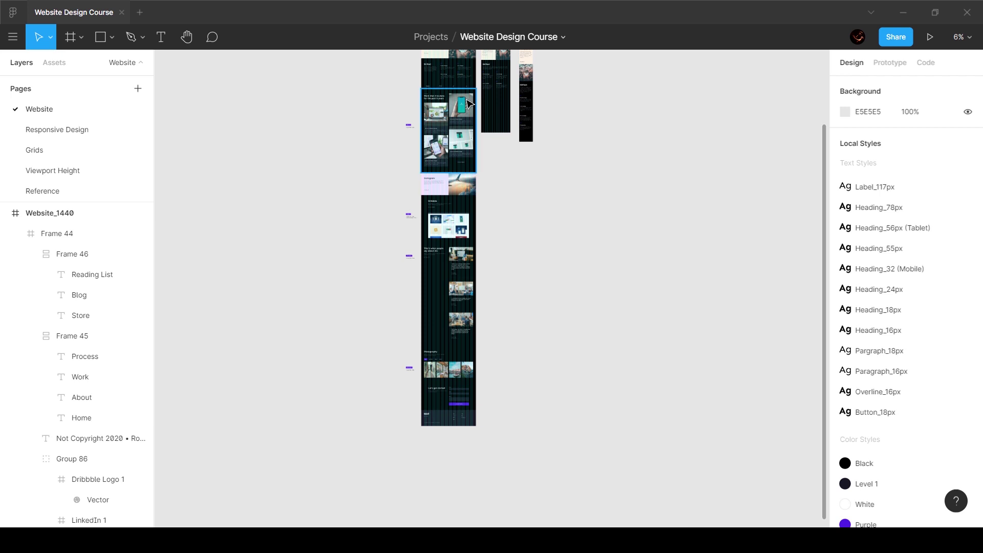
# Step: Move the Website_360px frame together with its page settings label further right, leaving free space beside the Website_768px frame
pyautogui.scroll(4, 470, 207)
pyautogui.click(454, 226)
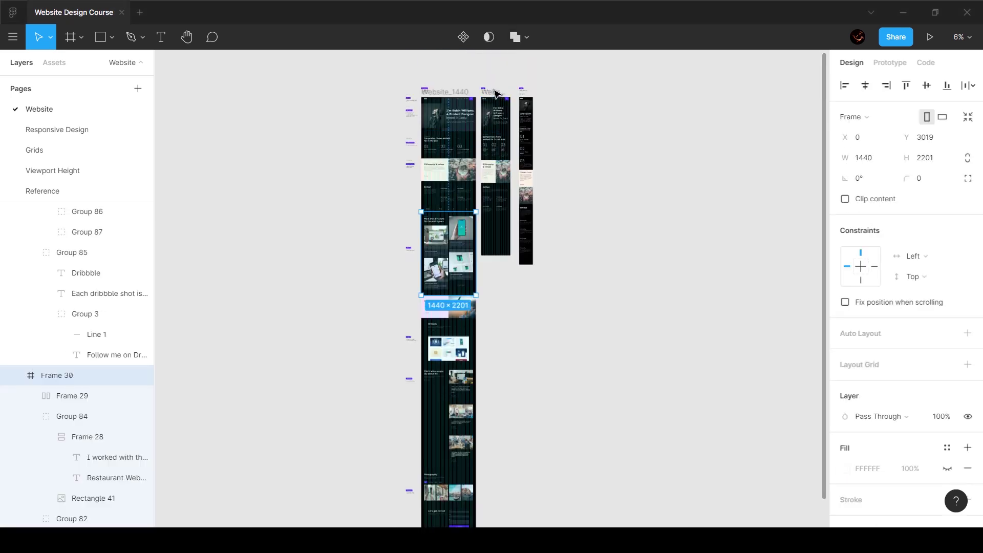
pyautogui.click(495, 94)
pyautogui.scroll(2, 527, 283)
pyautogui.scroll(5, 451, 222)
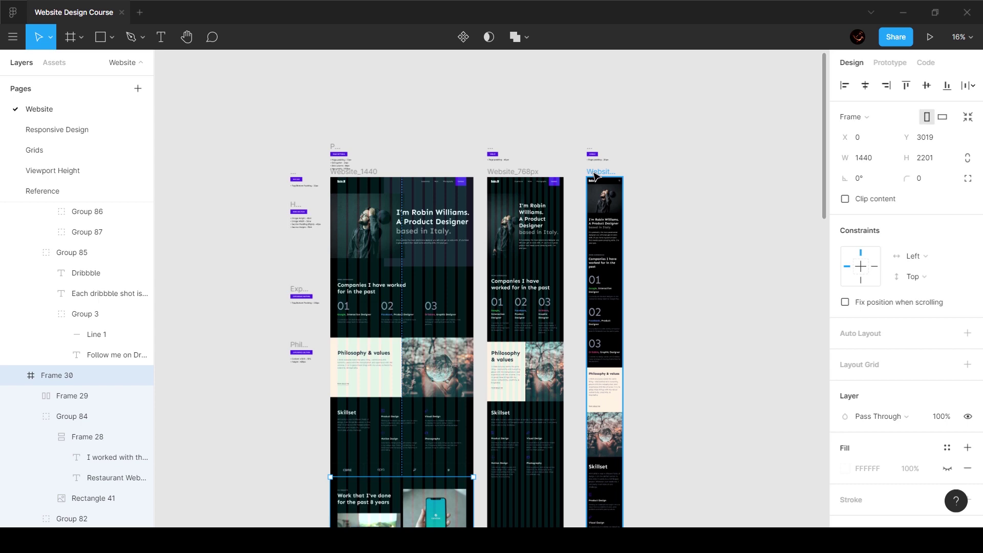
pyautogui.click(595, 174)
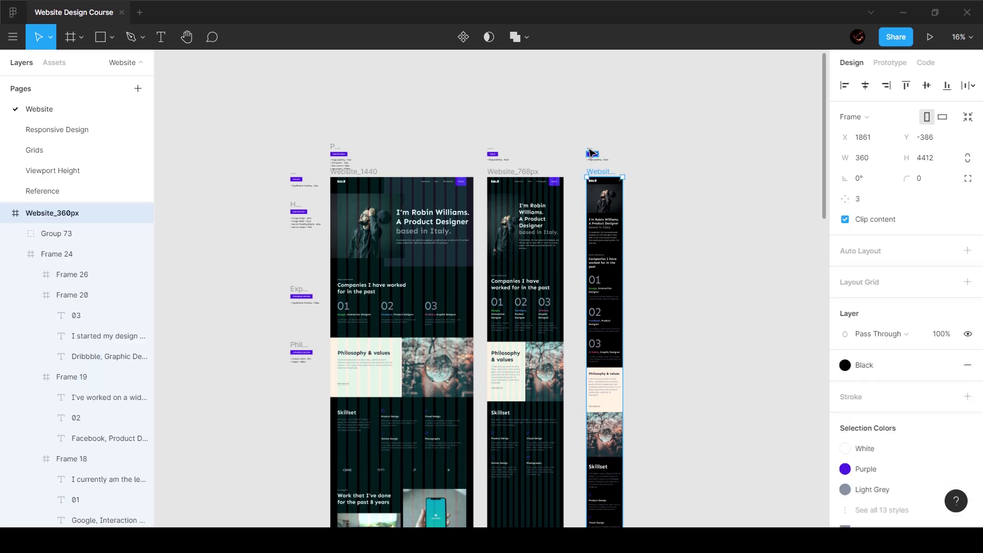
pyautogui.moveTo(578, 136); pyautogui.dragTo(640, 170)
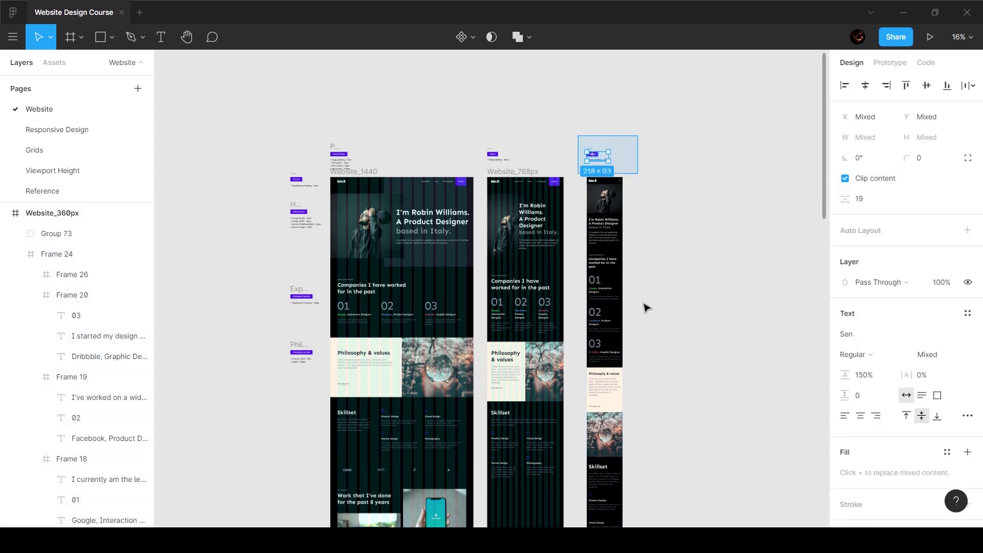
pyautogui.moveTo(644, 308); pyautogui.dragTo(665, 436)
pyautogui.scroll(4, 665, 295)
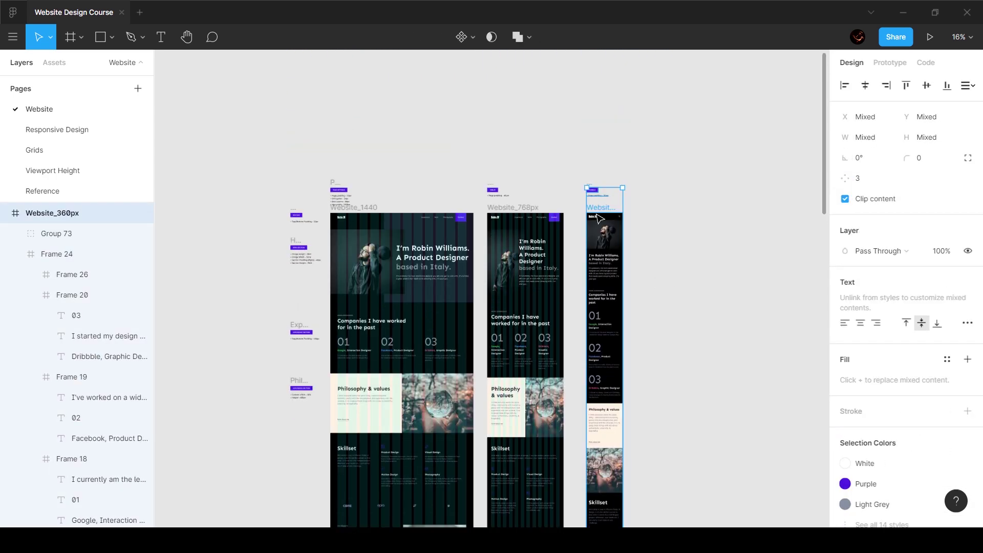
pyautogui.moveTo(615, 210); pyautogui.dragTo(741, 210)
# Step: Duplicate the projects section (Frame 30) from the Website_1440 frame and place the copy on the empty canvas beside Website_768px
pyautogui.scroll(-1, 325, 293)
pyautogui.hscroll(-6, 328, 296)
pyautogui.scroll(-4, 327, 296)
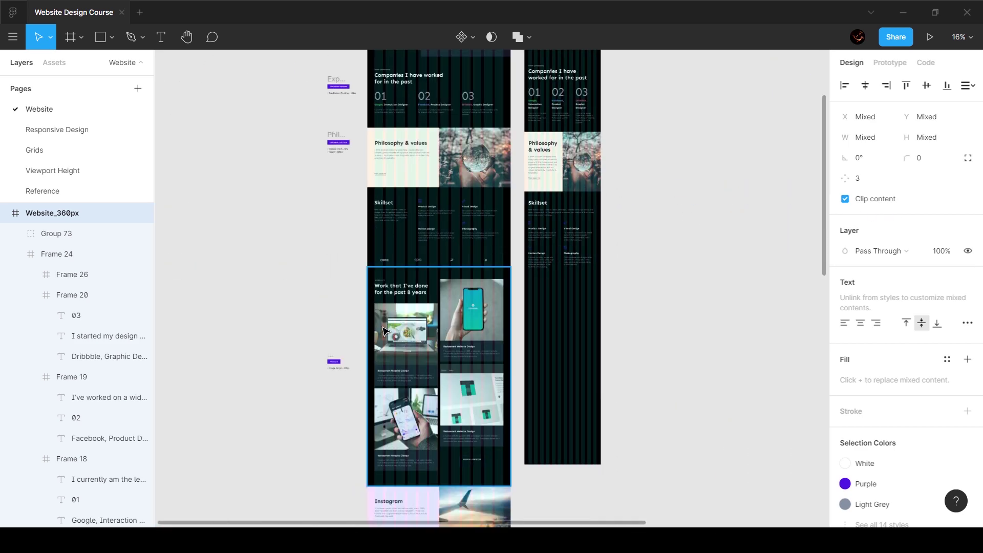
pyautogui.moveTo(385, 331); pyautogui.dragTo(590, 326)
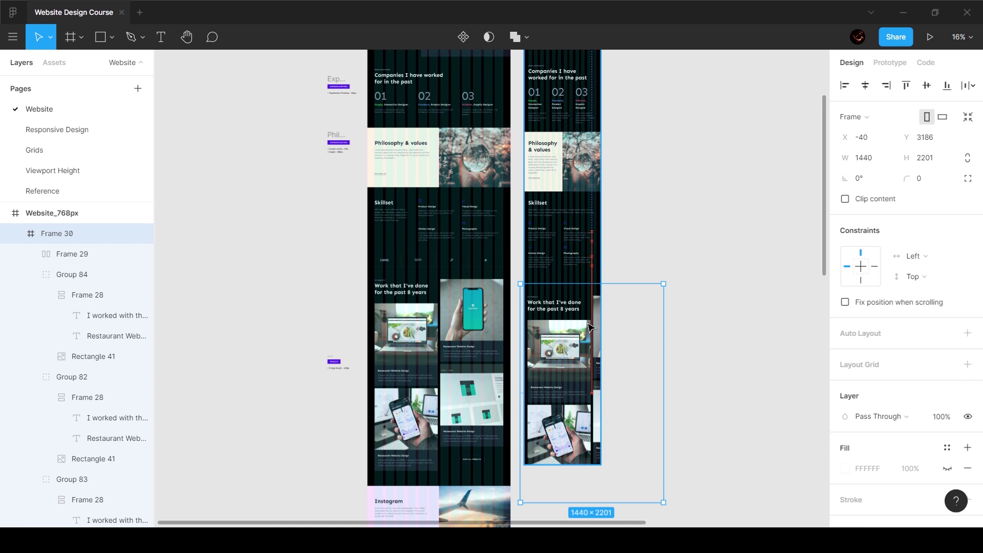
pyautogui.moveTo(590, 328); pyautogui.dragTo(693, 322)
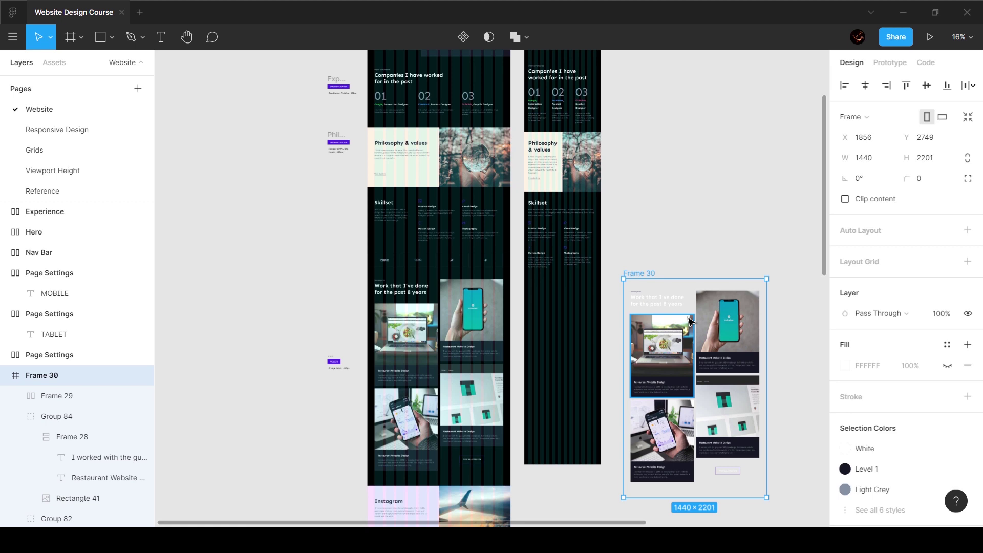
# Step: Group the copied MY PROJECTS label with its "Work that I've done" heading and move the group below the skillset section in Website_768px
pyautogui.click(658, 243)
pyautogui.click(657, 328)
pyautogui.click(658, 300)
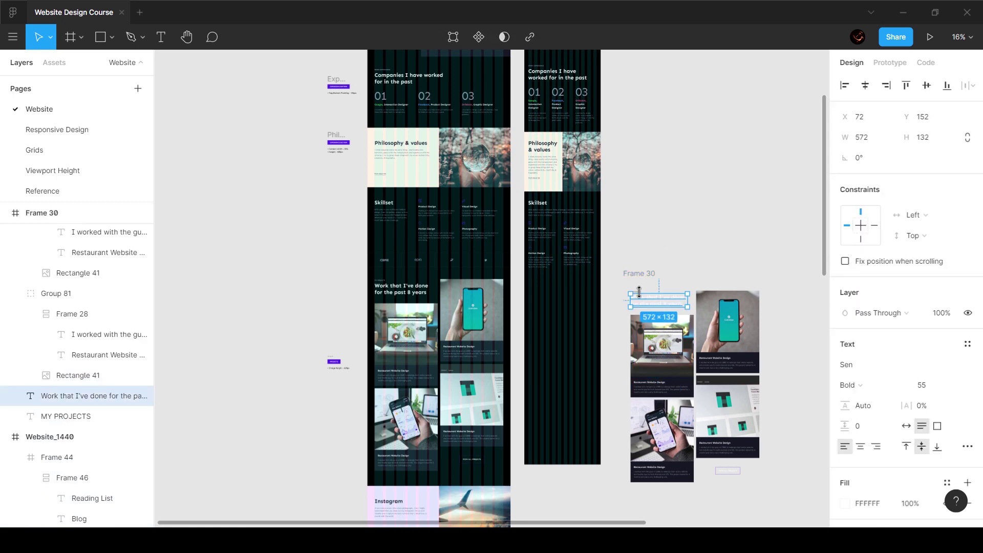
pyautogui.hotkey('shift', '2')
pyautogui.keyDown('shift'); pyautogui.click(630, 293); pyautogui.keyUp('shift')
pyautogui.scroll(-2, 632, 289)
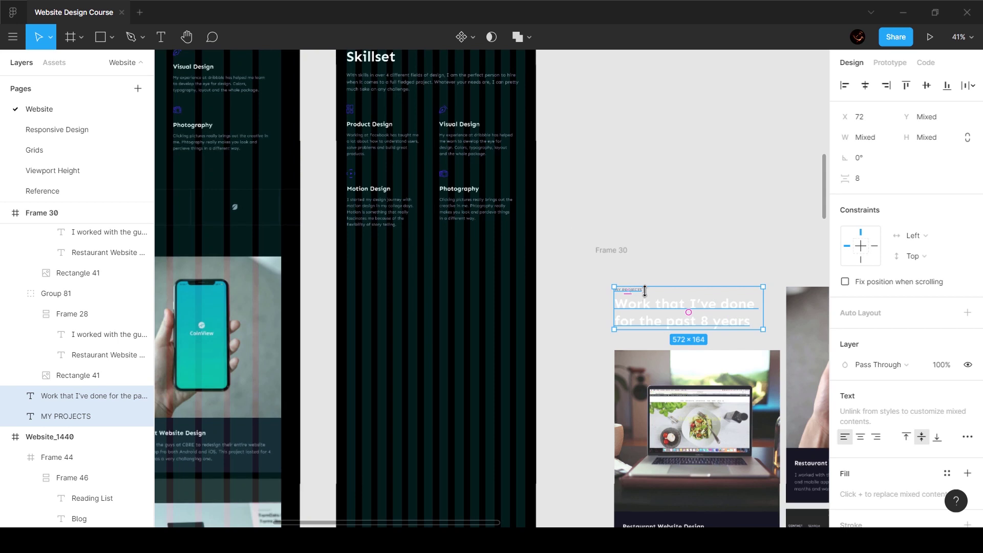
pyautogui.hotkey('ctrl', 'g')
pyautogui.moveTo(645, 291); pyautogui.dragTo(417, 325)
pyautogui.scroll(2, 337, 275)
# Step: Fine-tune the projects heading group's vertical gap below the skillset section, placing its heading text at Y 3220
pyautogui.press('alt')
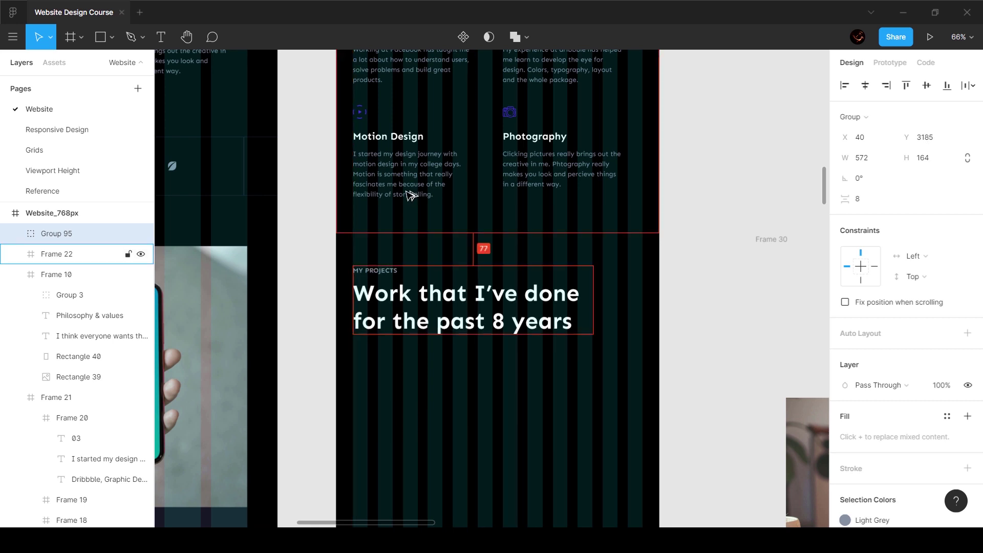
pyautogui.press('Up')
pyautogui.press('Up')
pyautogui.press('Up')
pyautogui.press('Up')
pyautogui.press('Up')
pyautogui.press('Up')
pyautogui.press('Up')
pyautogui.press('Up')
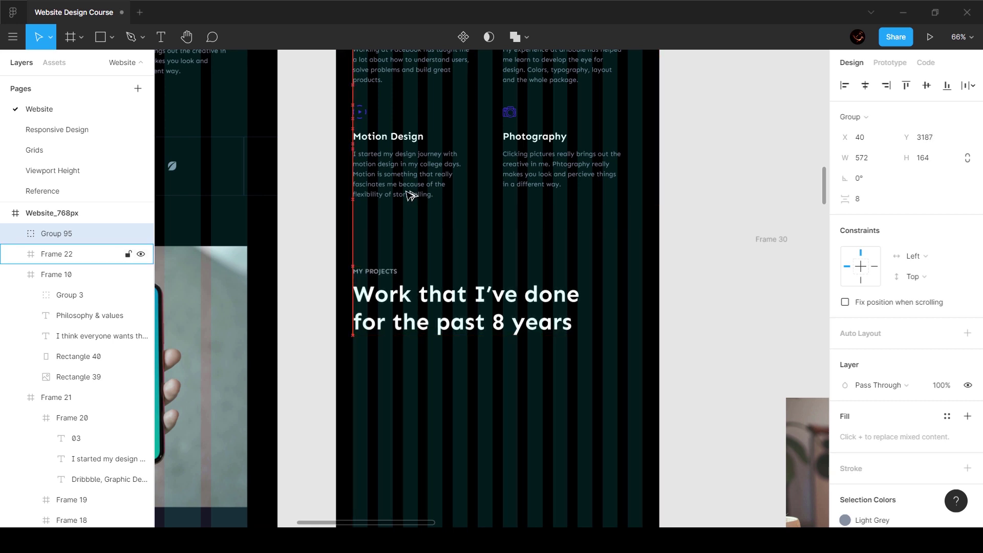
pyautogui.press('Down')
# Step: Widen the "Work that I've done for the past 8 years" heading's text box to 688 px
pyautogui.doubleClick(585, 313)
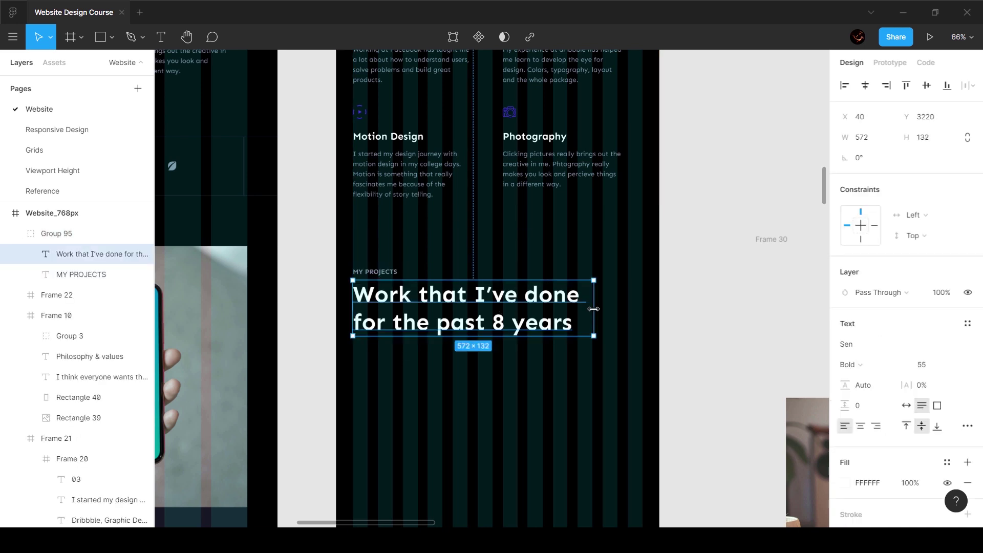
pyautogui.moveTo(593, 309); pyautogui.dragTo(644, 311)
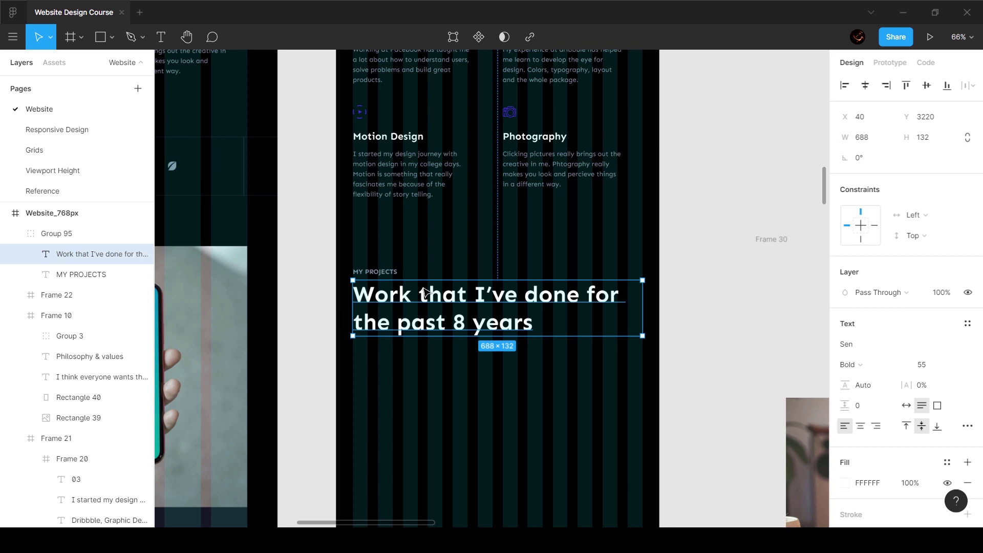
pyautogui.click(686, 251)
# Step: Move the laptop project card from the copied Frame 30 into Website_768px, below the projects heading at X 40
pyautogui.scroll(-2, 690, 247)
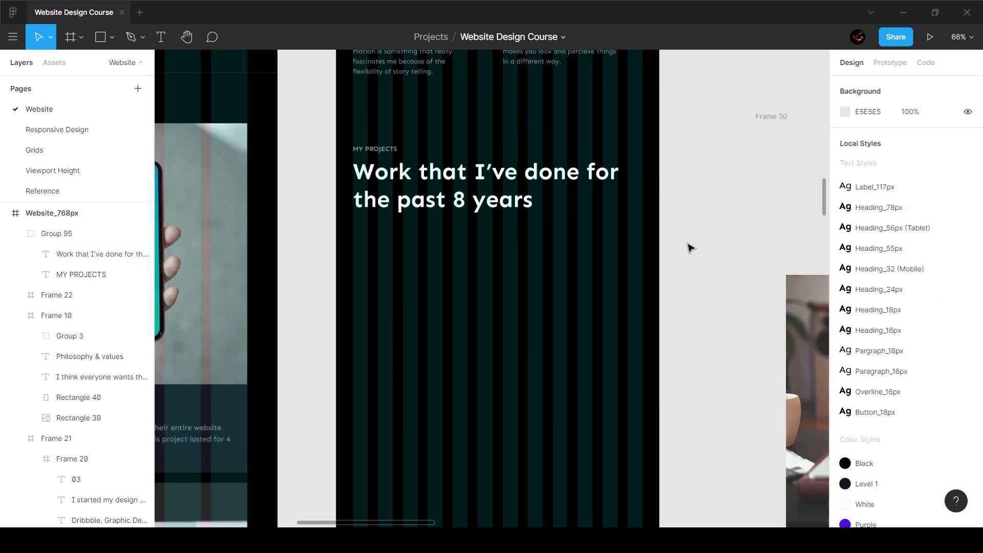
pyautogui.scroll(-3, 689, 247)
pyautogui.hscroll(2, 689, 247)
pyautogui.scroll(-1, 689, 247)
pyautogui.click(707, 246)
pyautogui.moveTo(764, 288); pyautogui.dragTo(496, 263)
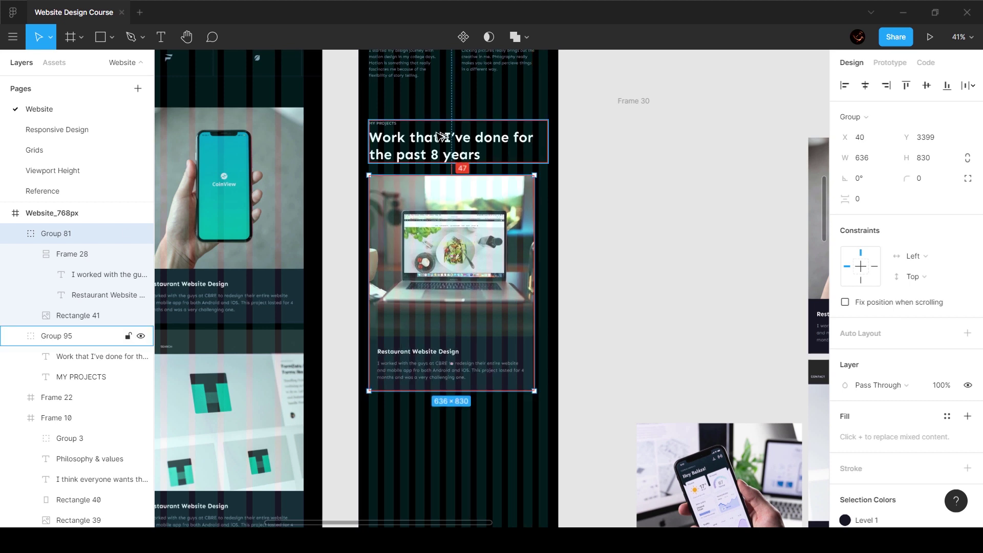
# Step: Shift the laptop project card down to Y 3432 and widen it to 688 px
pyautogui.hotkey('shift', 'Down')
pyautogui.hotkey('shift', 'Down')
pyautogui.hotkey('shift', 'Down')
pyautogui.hotkey('shift', 'Down')
pyautogui.hotkey('shift', 'Down')
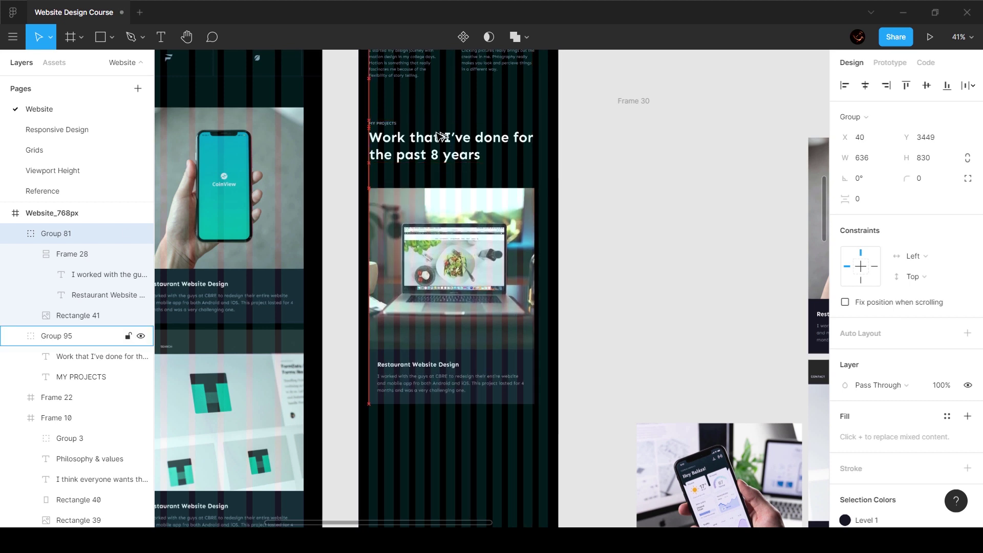
pyautogui.hotkey('shift', 'Up')
pyautogui.press('Up')
pyautogui.press('Up')
pyautogui.press('Up')
pyautogui.press('Up')
pyautogui.press('Up')
pyautogui.press('Up')
pyautogui.press('Up')
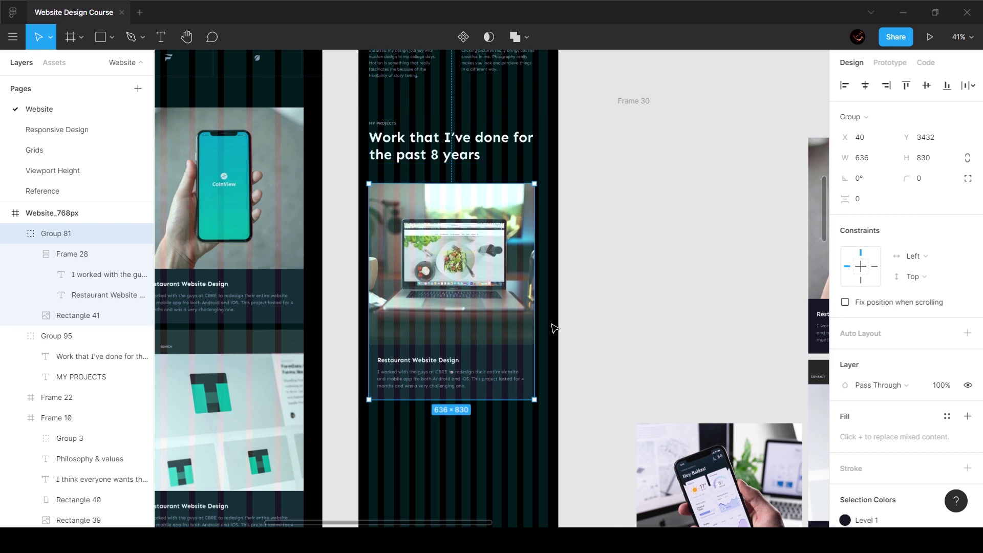
pyautogui.moveTo(534, 298); pyautogui.dragTo(548, 296)
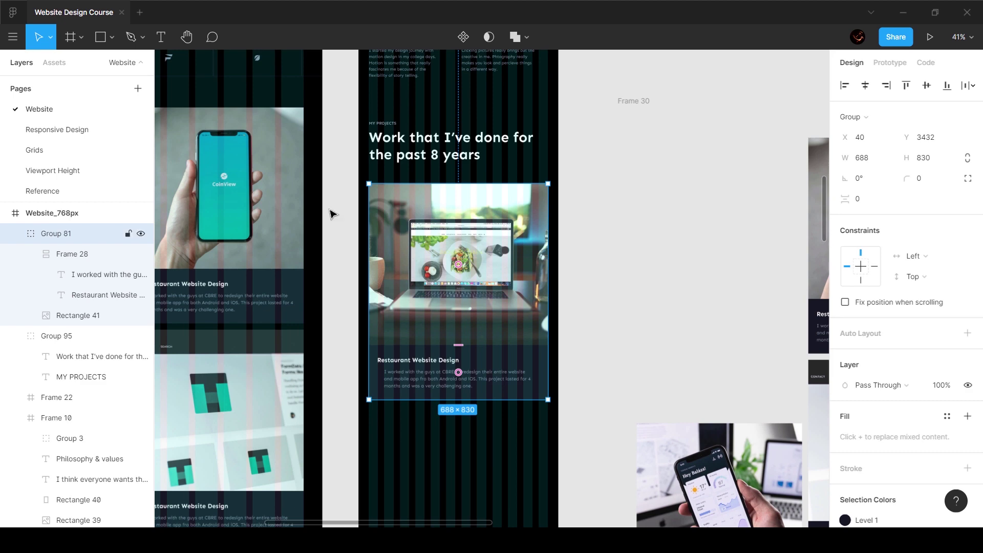
# Step: Widen the card's description text box to 620 px so its left edge lines up with the card title
pyautogui.scroll(5, 390, 377)
pyautogui.doubleClick(391, 377)
pyautogui.click(451, 444)
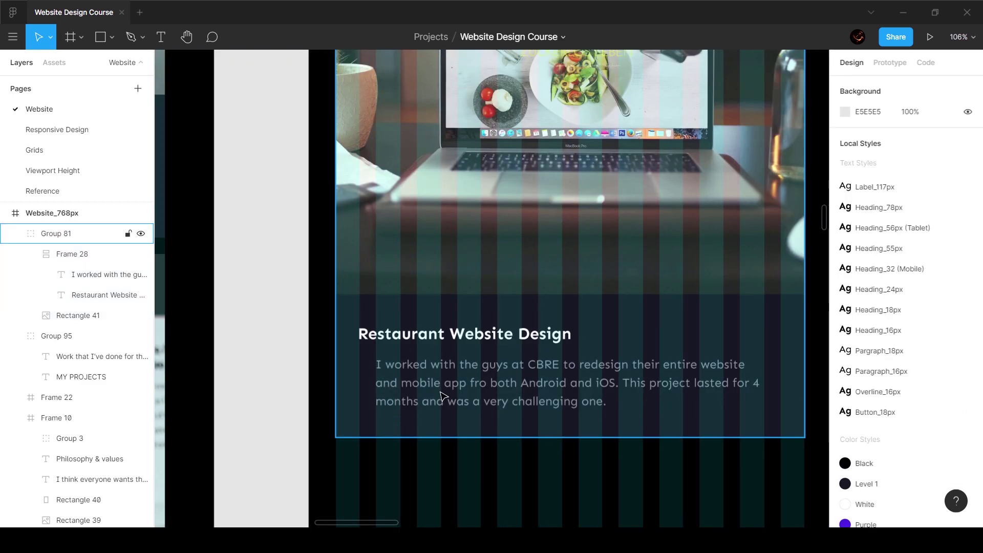
pyautogui.keyDown('ctrl'); pyautogui.click(440, 392); pyautogui.keyUp('ctrl')
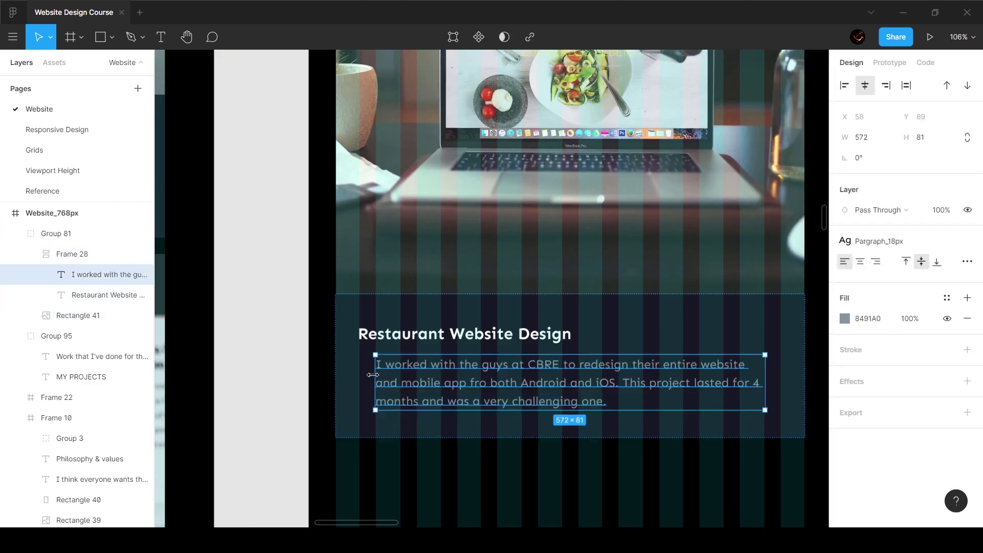
pyautogui.moveTo(373, 375); pyautogui.dragTo(350, 381)
pyautogui.scroll(5, 350, 381)
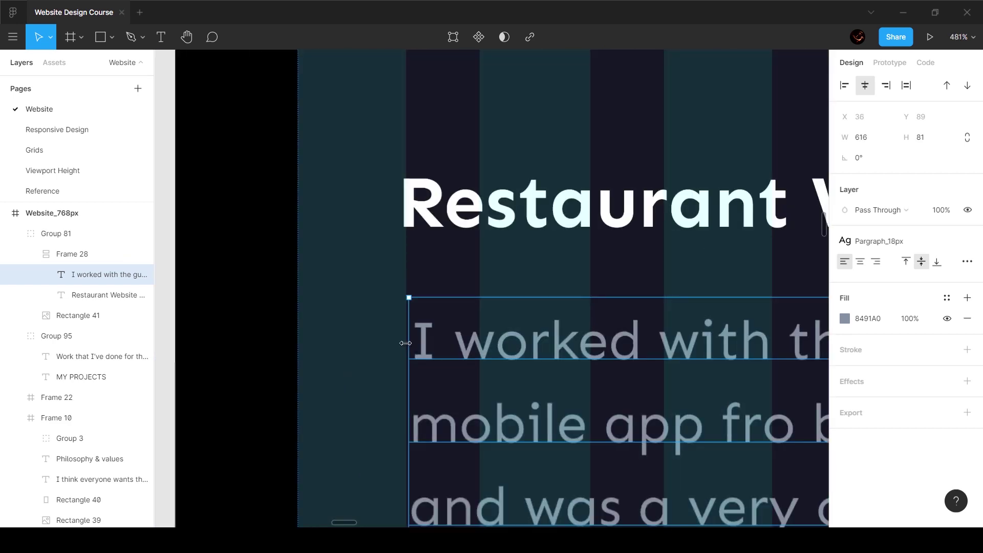
pyautogui.moveTo(394, 345); pyautogui.dragTo(394, 344)
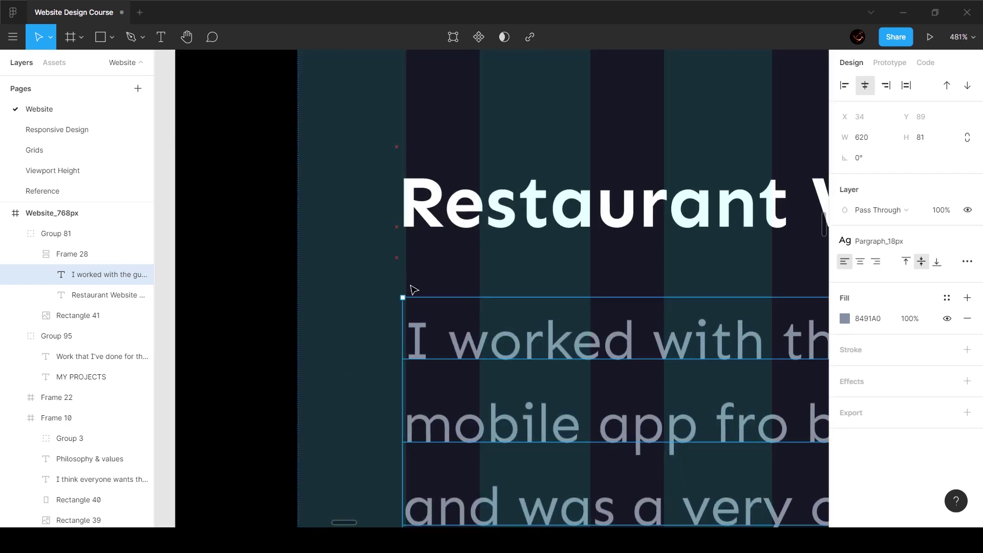
pyautogui.scroll(-5, 623, 379)
pyautogui.press('Escape')
pyautogui.scroll(-3, 751, 277)
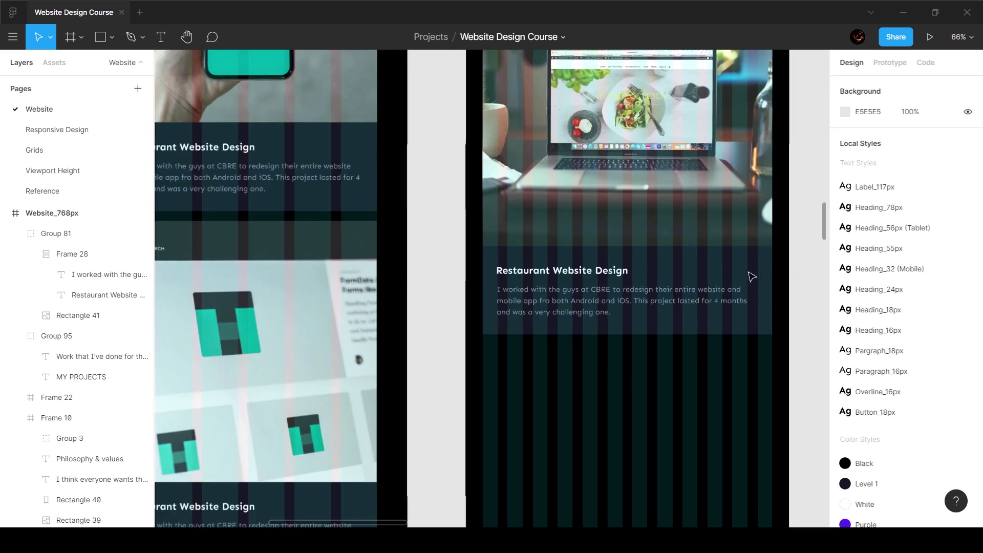
# Step: Extend the Website_768px frame downward to a height of about 10045 px
pyautogui.click(764, 250)
pyautogui.scroll(-10, 751, 284)
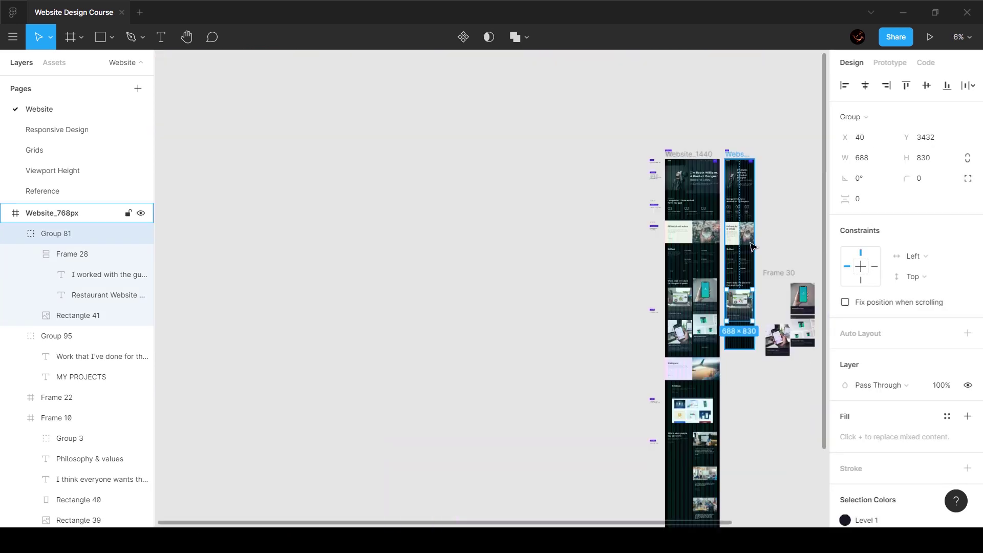
pyautogui.click(749, 349)
pyautogui.moveTo(744, 350); pyautogui.dragTo(751, 520)
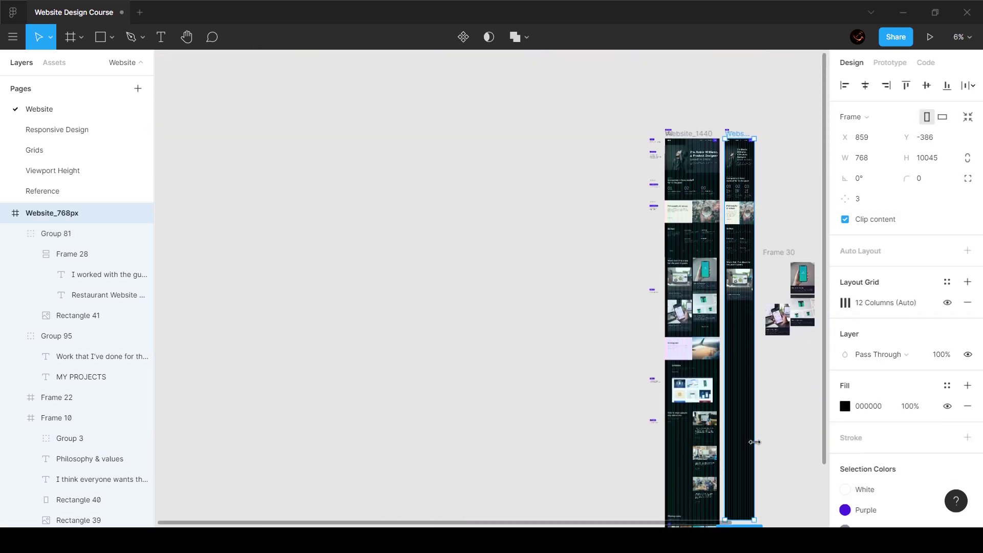
# Step: Duplicate the laptop project card three times, stacking the copies below one another in Website_768px at X 40
pyautogui.scroll(10, 767, 333)
pyautogui.click(588, 157)
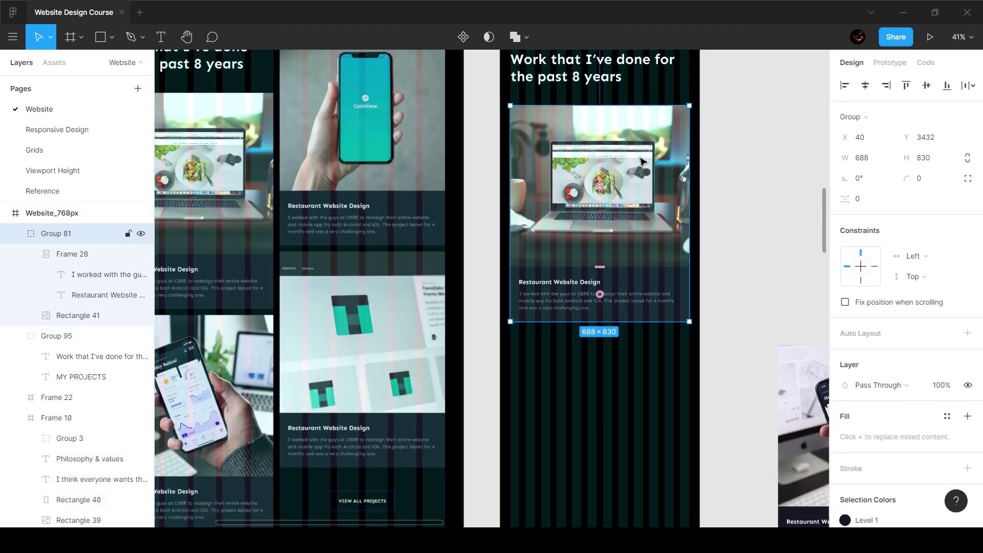
pyautogui.scroll(-4, 643, 162)
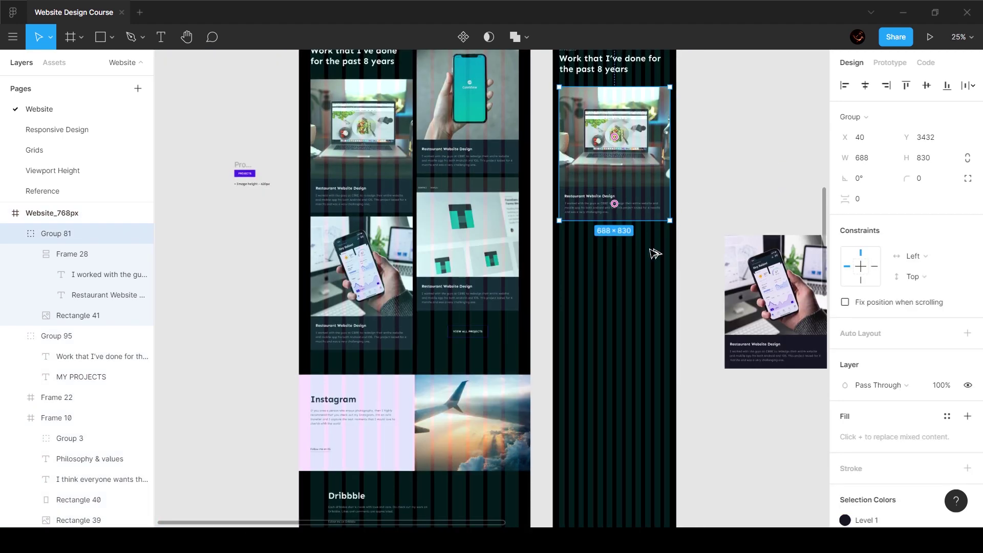
pyautogui.hotkey('ctrl', 'd')
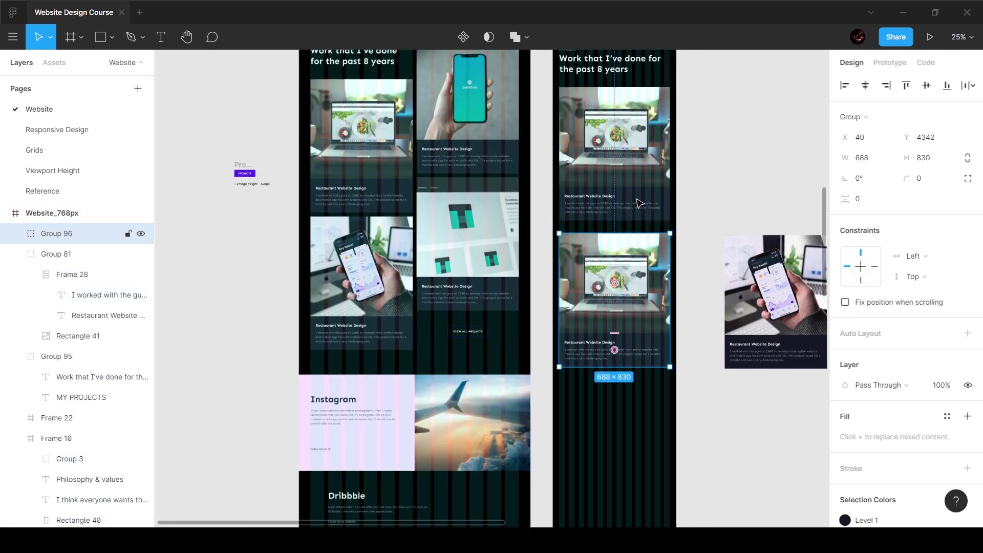
pyautogui.press('alt')
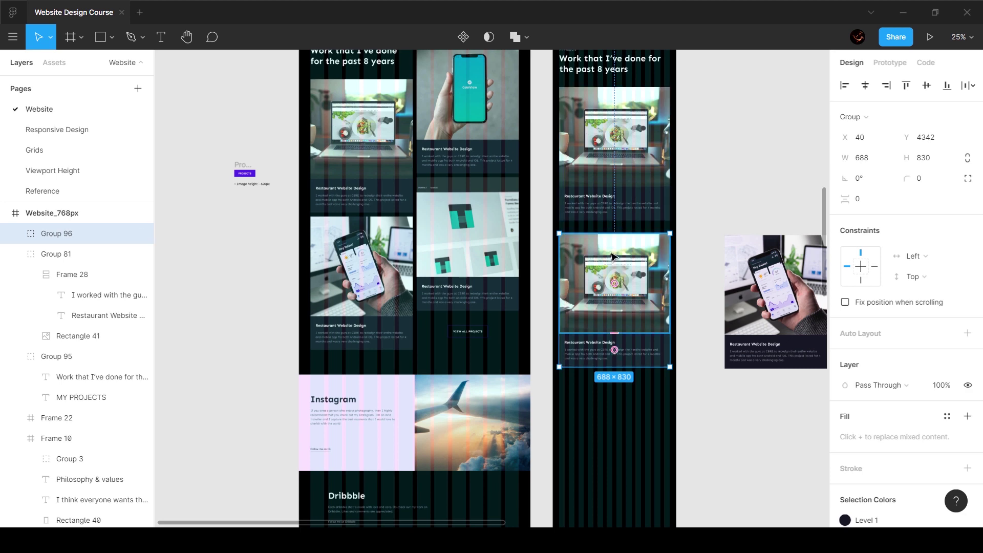
pyautogui.scroll(-3, 613, 256)
pyautogui.moveTo(614, 255); pyautogui.dragTo(635, 392)
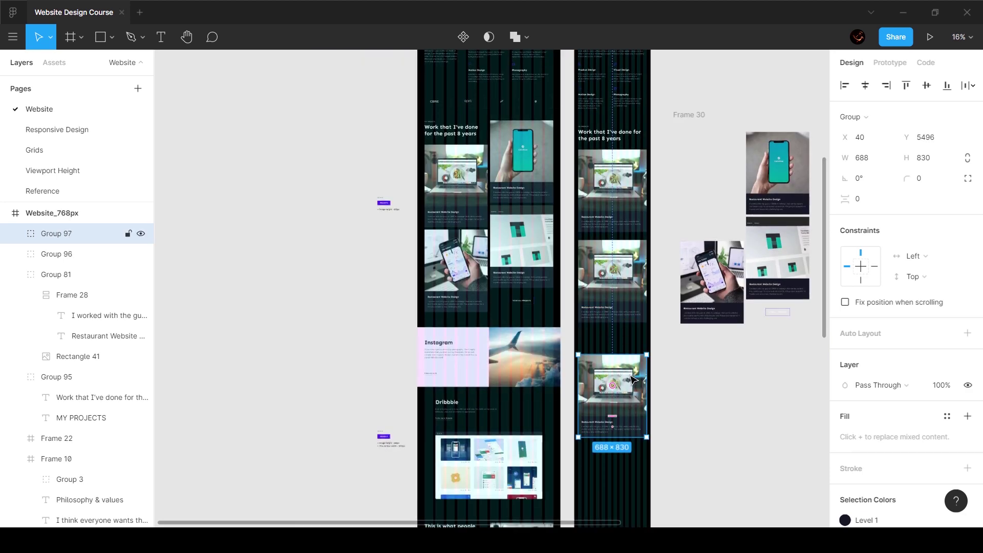
pyautogui.scroll(-2, 630, 376)
pyautogui.moveTo(631, 269); pyautogui.dragTo(632, 399)
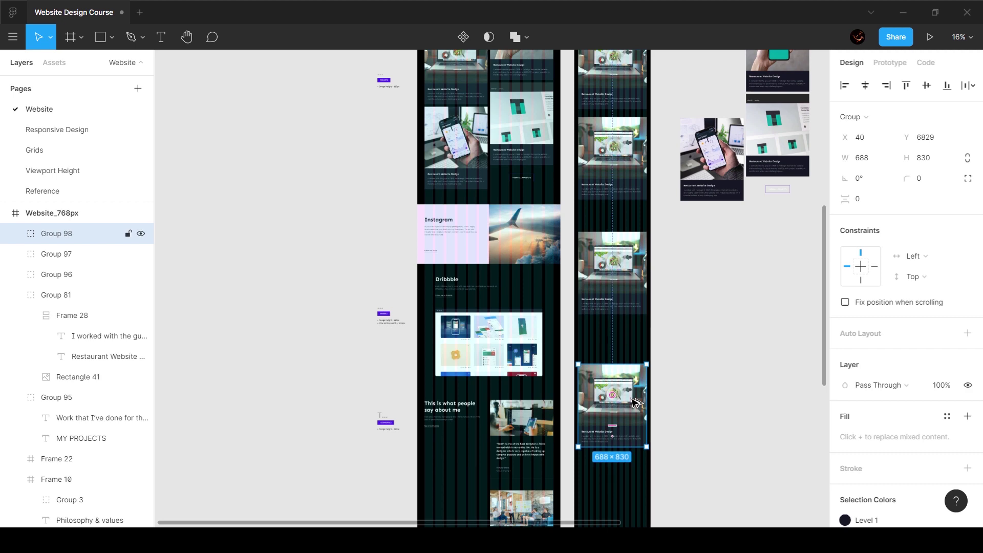
# Step: Select all four project cards, distribute them evenly in the vertical direction and set the spacing between them to 48
pyautogui.scroll(1, 627, 256)
pyautogui.keyDown('shift'); pyautogui.click(619, 353); pyautogui.keyUp('shift')
pyautogui.keyDown('shift'); pyautogui.click(632, 234); pyautogui.keyUp('shift')
pyautogui.keyDown('shift'); pyautogui.click(623, 162); pyautogui.keyUp('shift')
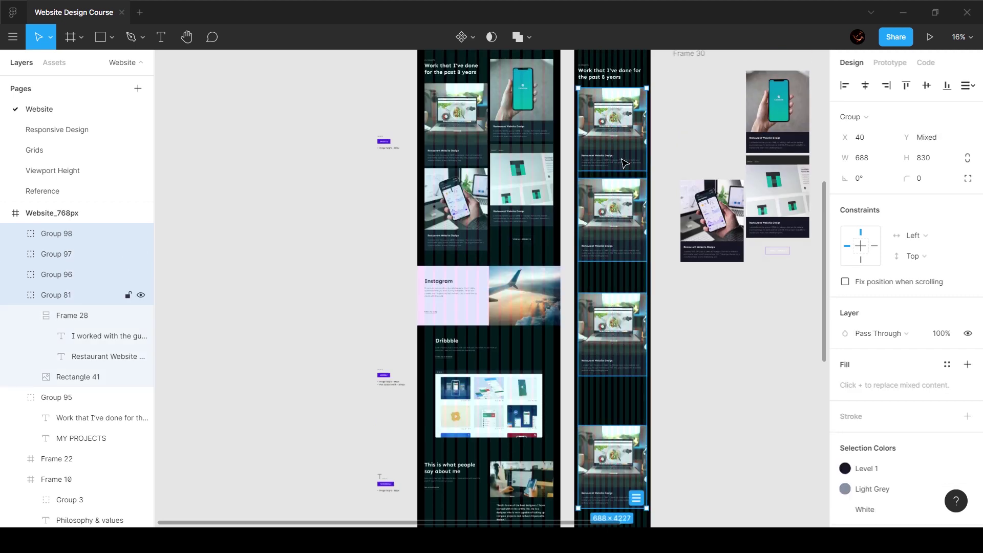
pyautogui.click(966, 86)
pyautogui.click(845, 112)
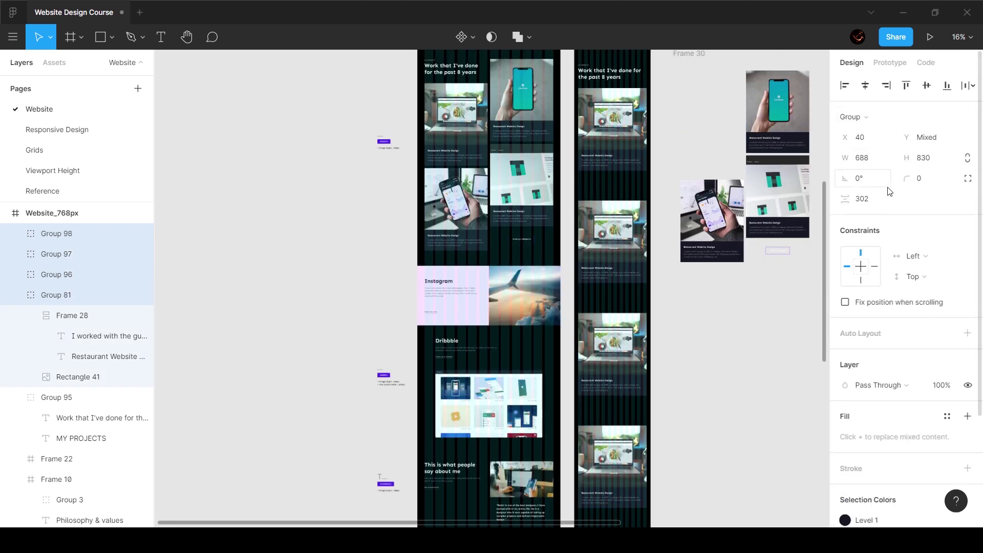
pyautogui.click(869, 202)
pyautogui.write('48')
pyautogui.press('Return')
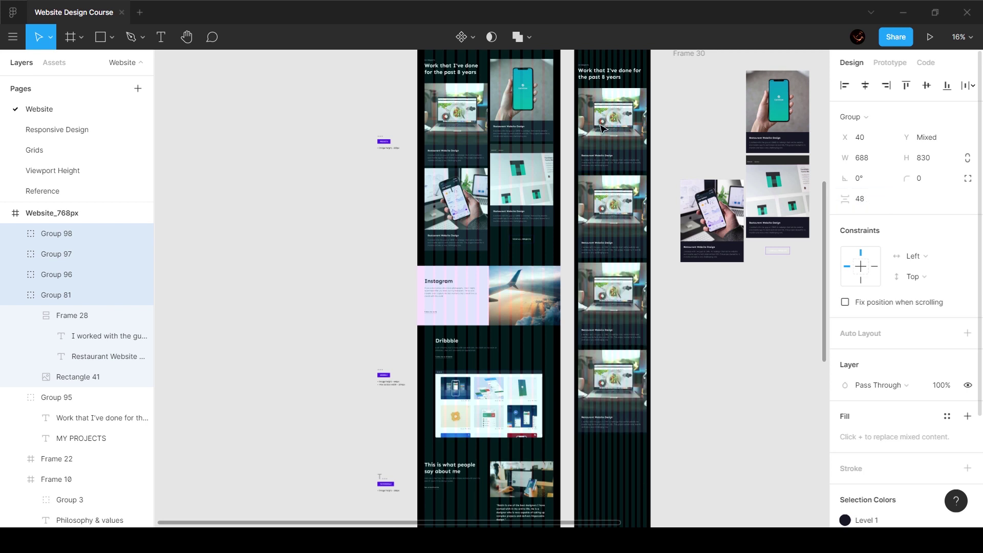
# Step: Replace the second project card's image in Website_768px with the green phone image from Frame 30, undoing any stray paste
pyautogui.click(673, 132)
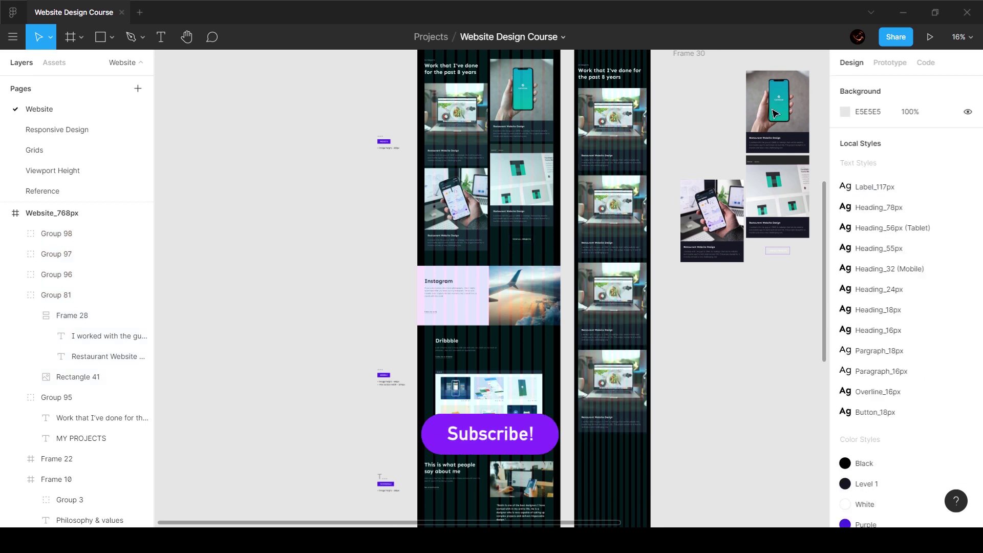
pyautogui.click(776, 113)
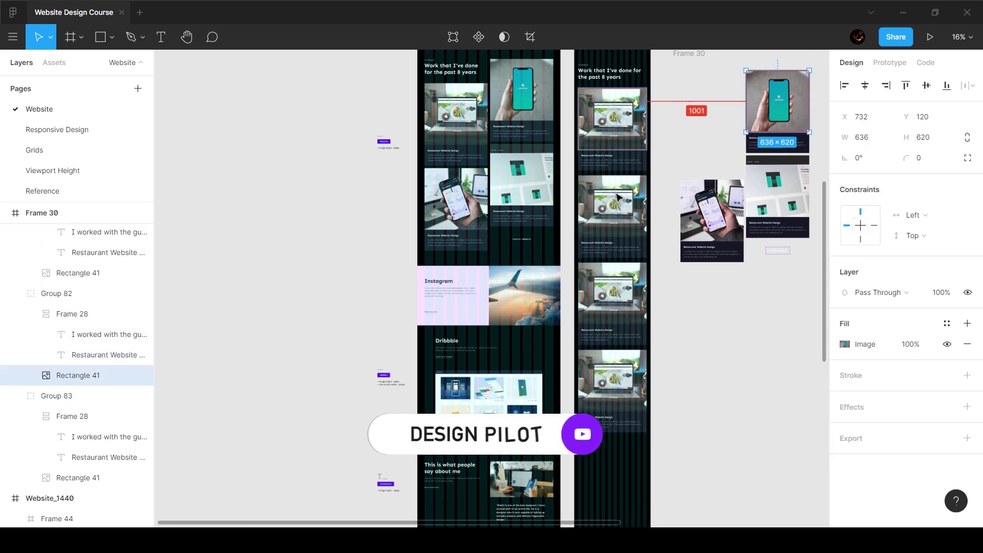
pyautogui.keyDown('alt'); pyautogui.moveTo(768, 113); pyautogui.dragTo(612, 204); pyautogui.keyUp('alt')
pyautogui.click(738, 207)
pyautogui.hotkey('ctrl', 'alt', 'v')
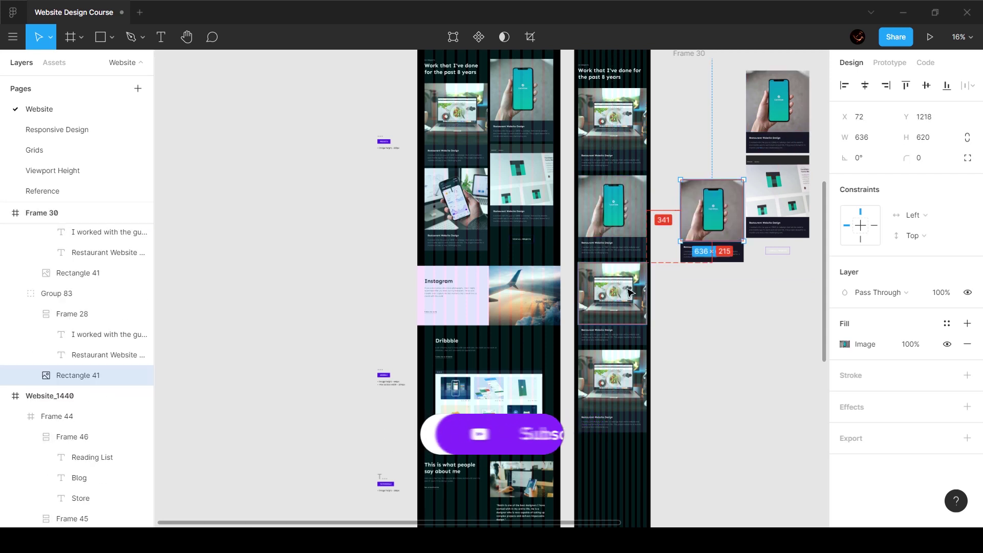
pyautogui.hotkey('ctrl', 'z')
# Step: Replace the third and fourth tablet card images with Frame 30's handheld app photo and its green T-logo mockup
pyautogui.click(612, 293)
pyautogui.click(779, 201)
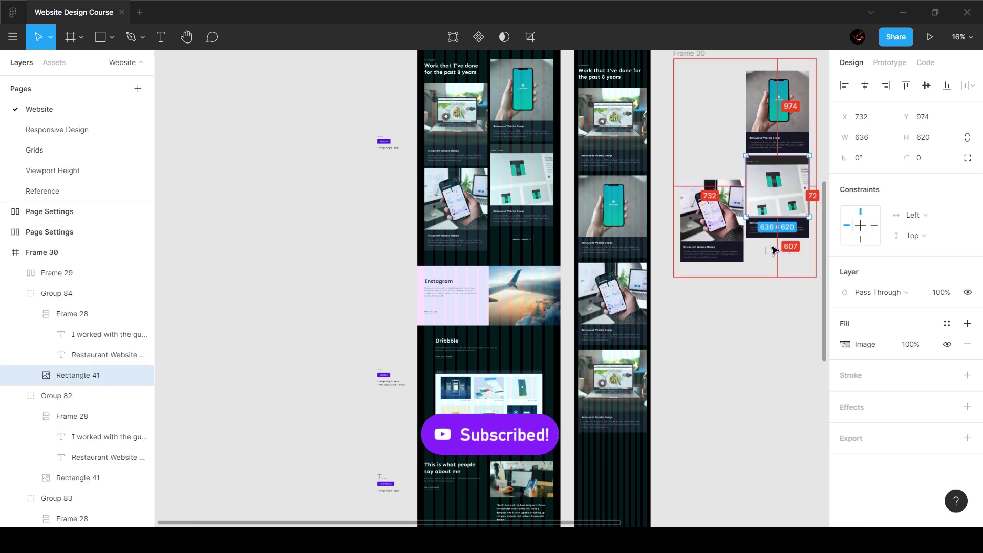
pyautogui.keyDown('ctrl'); pyautogui.click(619, 336); pyautogui.keyUp('ctrl')
pyautogui.keyDown('ctrl'); pyautogui.click(615, 364); pyautogui.keyUp('ctrl')
pyautogui.hotkey('ctrl', 'alt', 'v')
pyautogui.click(729, 309)
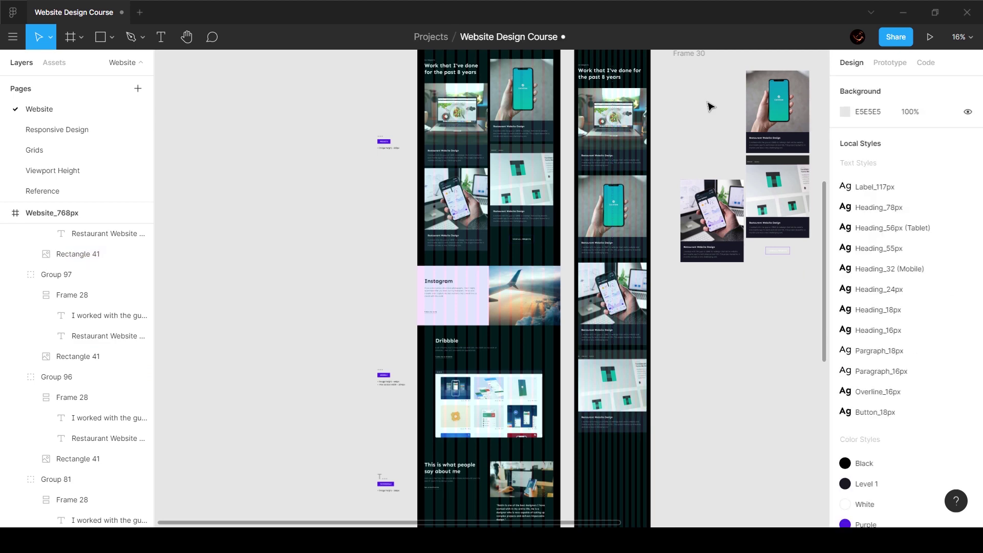
# Step: Delete the leftover project cards inside Frame 30 and remove the empty Frame 30 itself
pyautogui.moveTo(706, 101); pyautogui.dragTo(782, 283)
pyautogui.press('Delete')
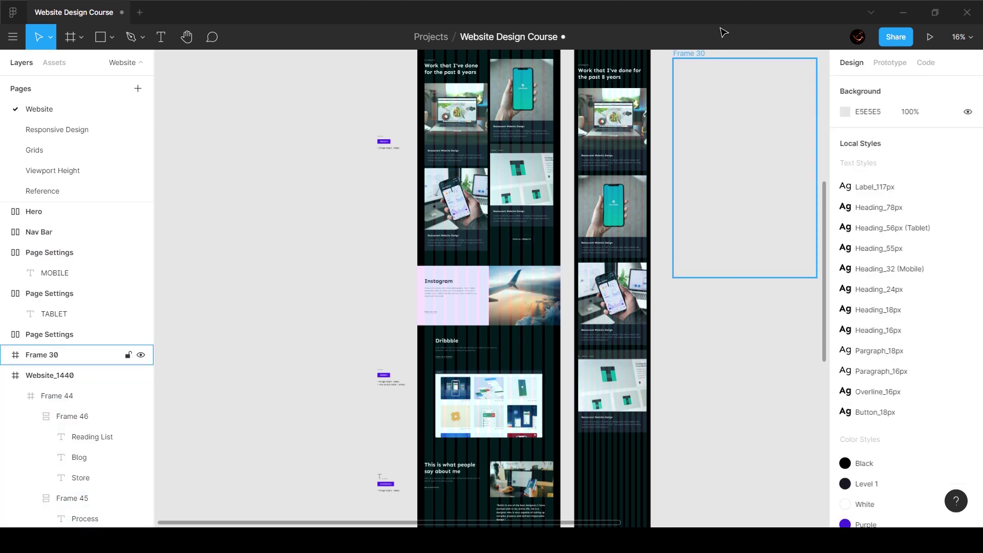
pyautogui.click(702, 56)
pyautogui.press('Delete')
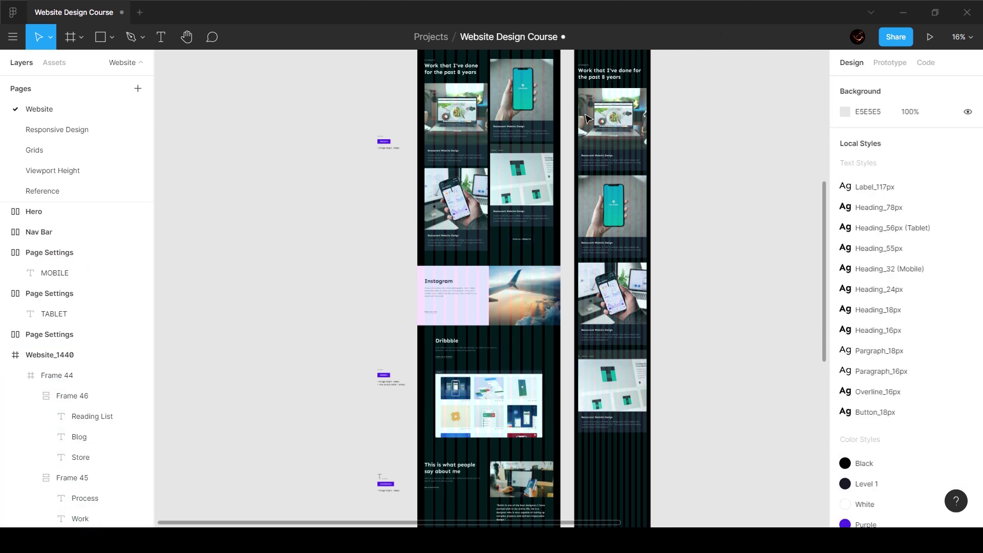
# Step: Select the projects heading group and all four project cards in Website_768px and enclose them in one frame
pyautogui.scroll(5, 587, 118)
pyautogui.click(613, 196)
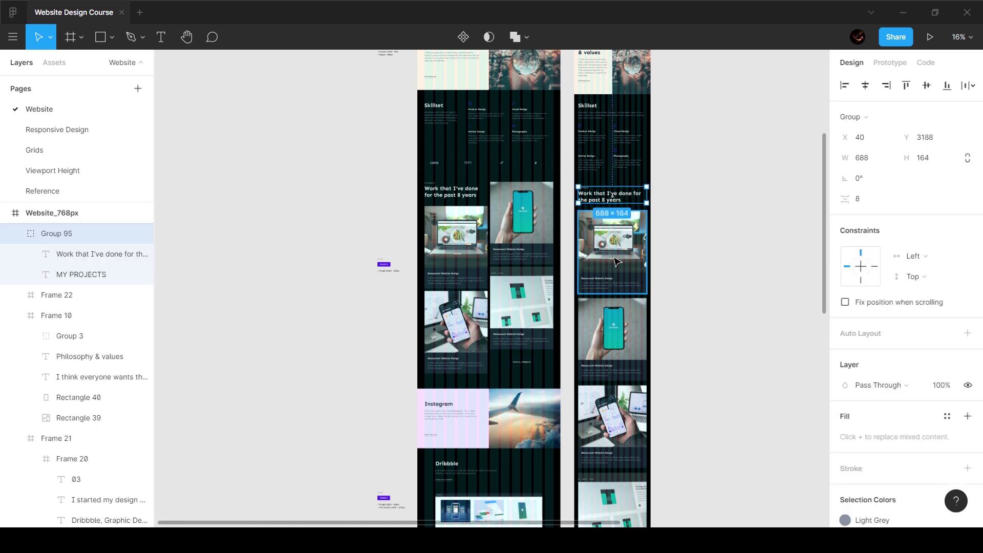
pyautogui.keyDown('shift'); pyautogui.click(617, 261); pyautogui.keyUp('shift')
pyautogui.scroll(-2, 618, 261)
pyautogui.keyDown('shift'); pyautogui.click(617, 274); pyautogui.keyUp('shift')
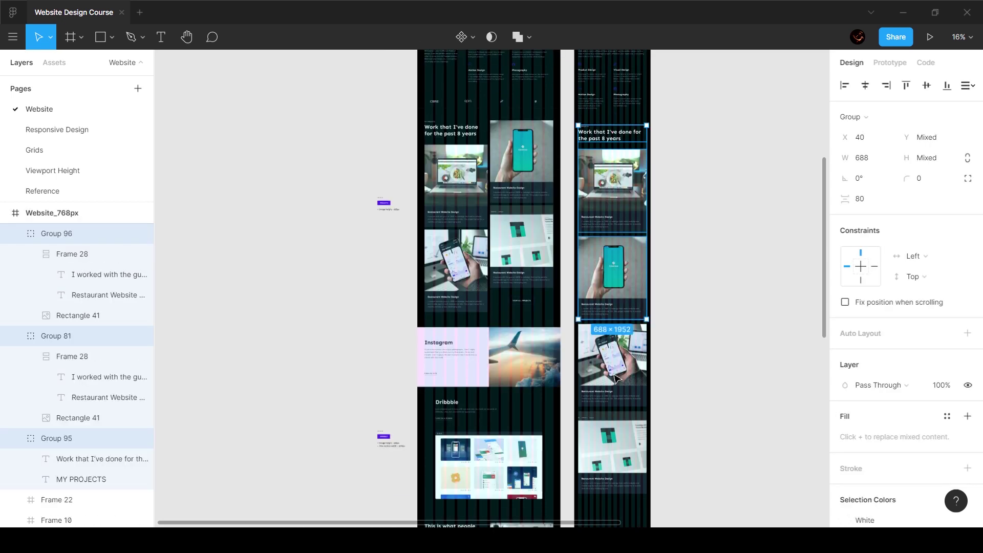
pyautogui.keyDown('shift'); pyautogui.click(629, 435); pyautogui.keyUp('shift')
pyautogui.rightClick(628, 289)
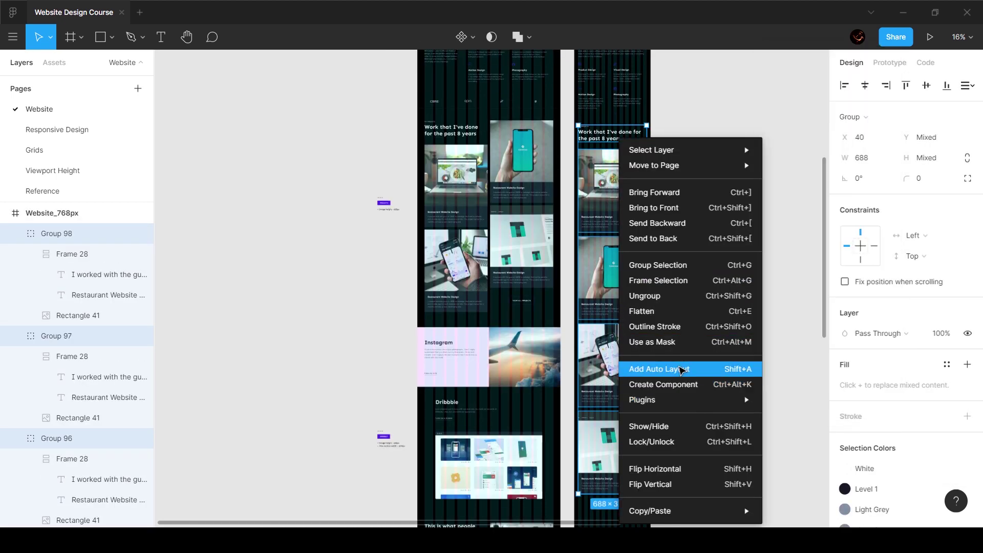
pyautogui.click(677, 282)
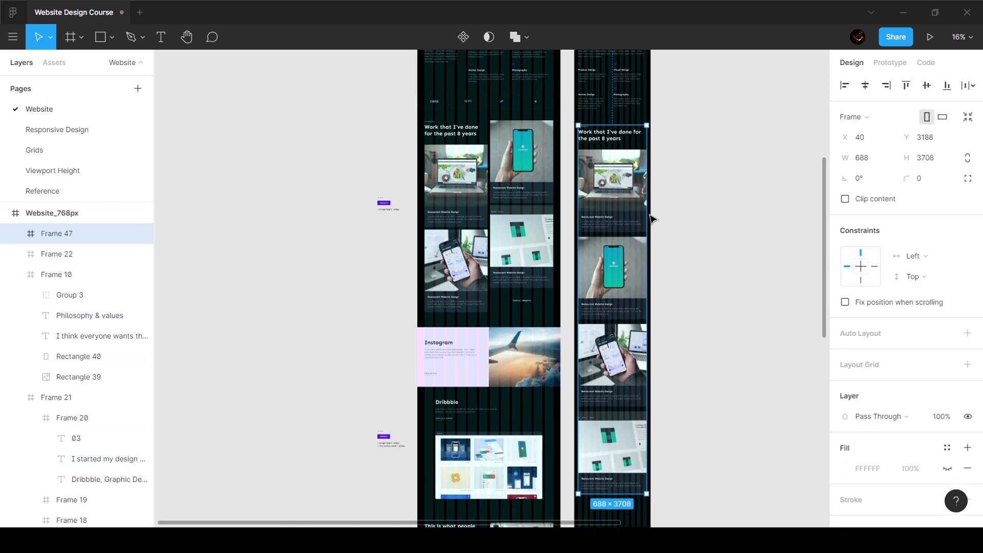
# Step: Resize the projects frame to 768 × 3868 at X 0, Y 3108, leaving padding around its contents on all sides
pyautogui.press('super+space')
pyautogui.moveTo(653, 219); pyautogui.dragTo(656, 211)
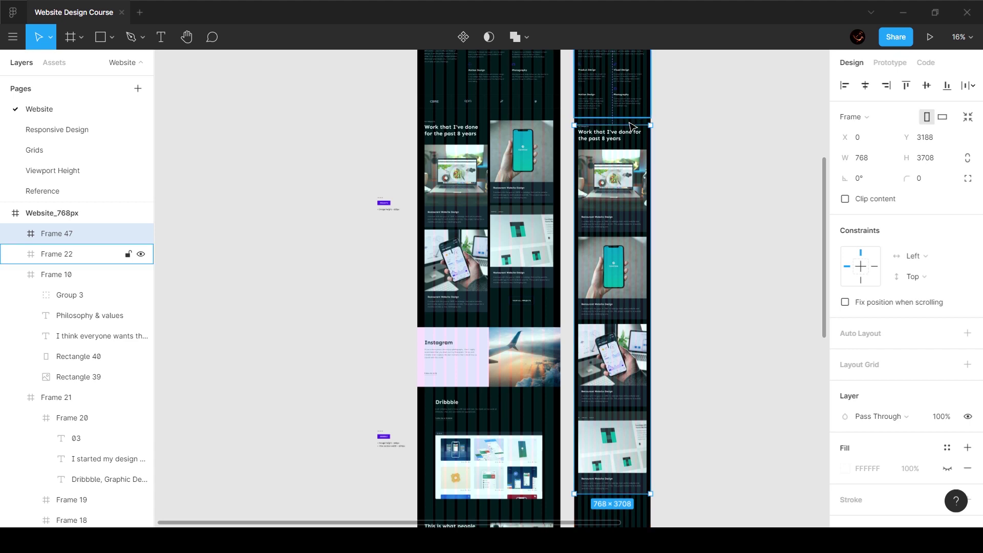
pyautogui.click(713, 140)
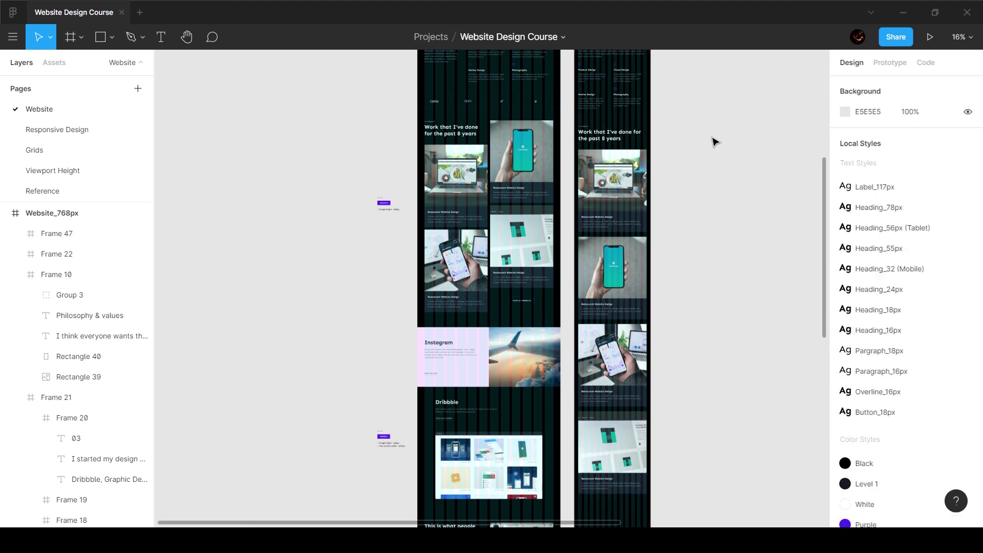
pyautogui.scroll(-3, 660, 205)
pyautogui.click(606, 268)
pyautogui.scroll(-9, 626, 240)
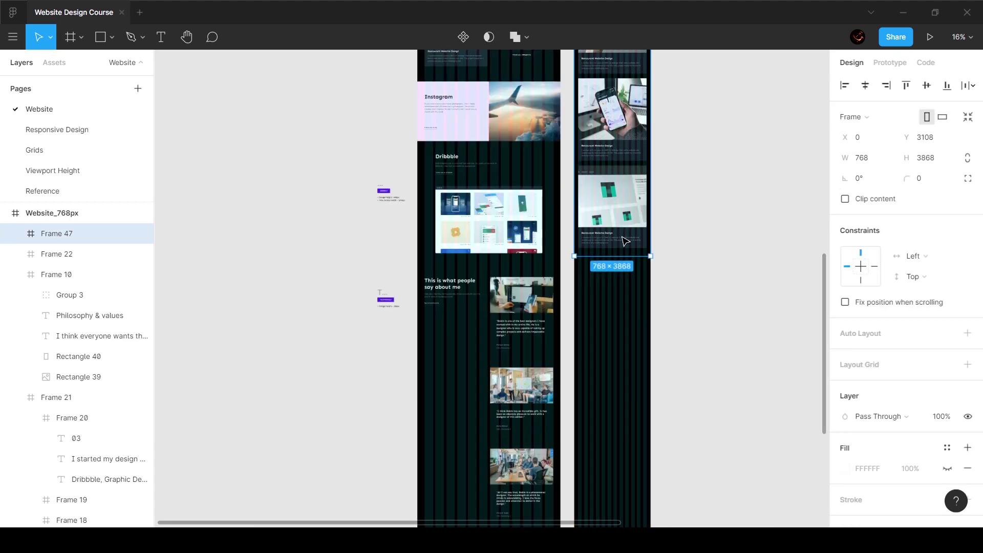
# Step: Duplicate the tablet Philosophy & values section and place the copy directly below the projects frame at X 0, Y 6976
pyautogui.scroll(6, 564, 255)
pyautogui.scroll(3, 493, 256)
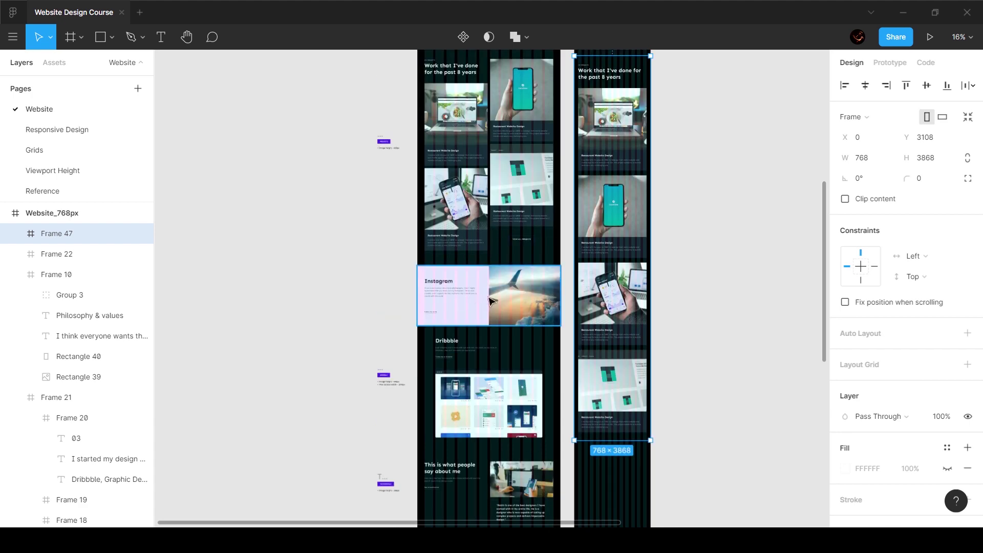
pyautogui.click(518, 299)
pyautogui.scroll(12, 589, 230)
pyautogui.click(633, 182)
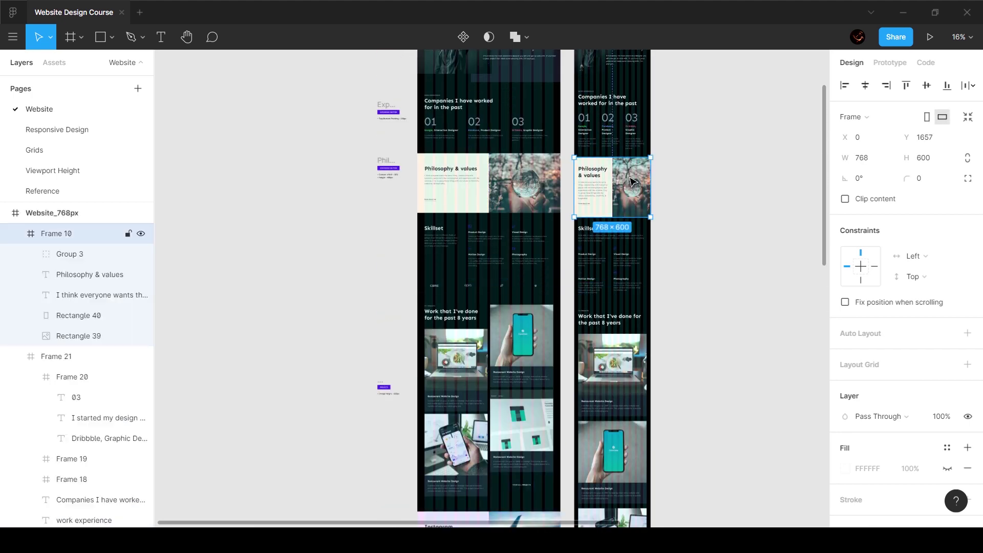
pyautogui.scroll(-4, 633, 182)
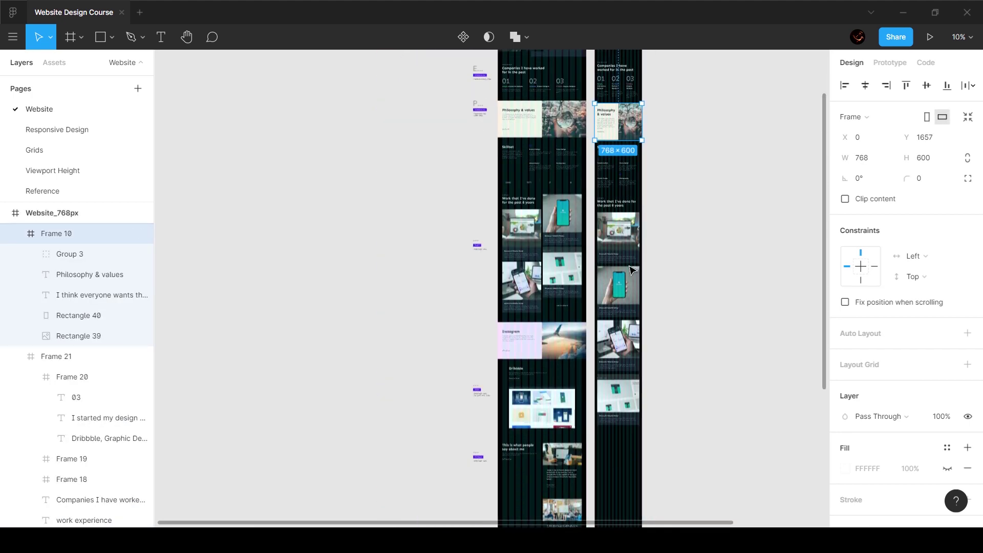
pyautogui.moveTo(629, 115); pyautogui.dragTo(629, 441)
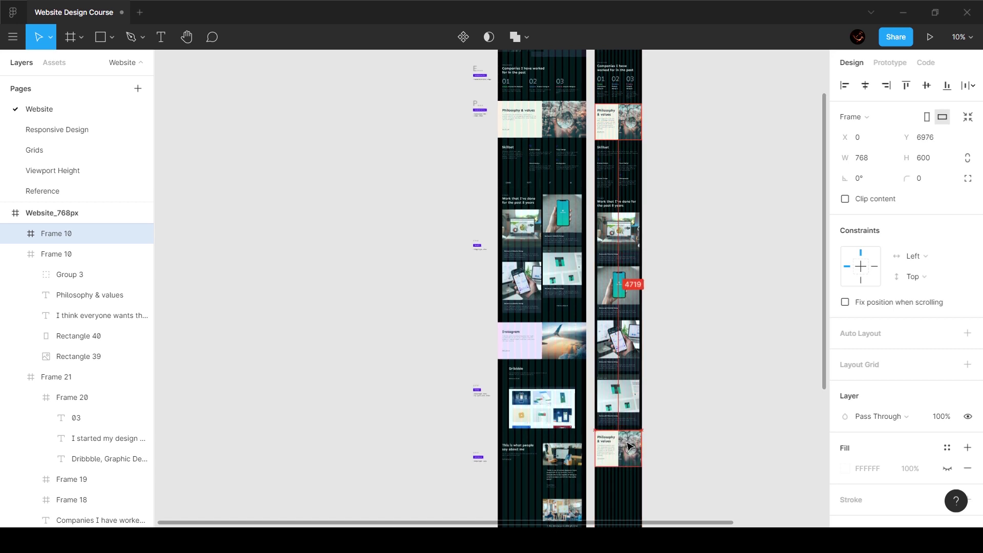
# Step: Change the heading of the duplicated section below the projects to "Instagram"
pyautogui.scroll(15, 613, 464)
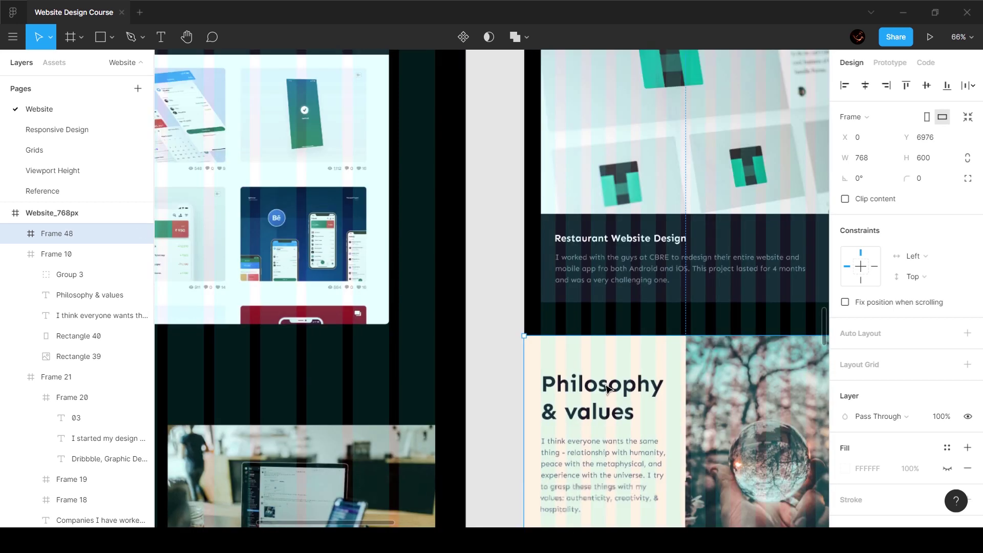
pyautogui.click(607, 390)
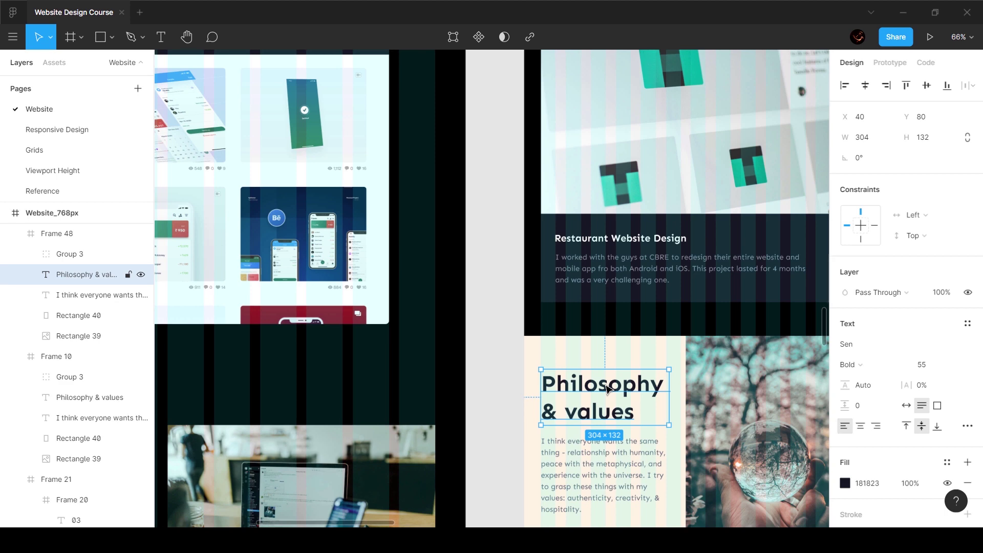
pyautogui.doubleClick(608, 390)
pyautogui.write('INsra')
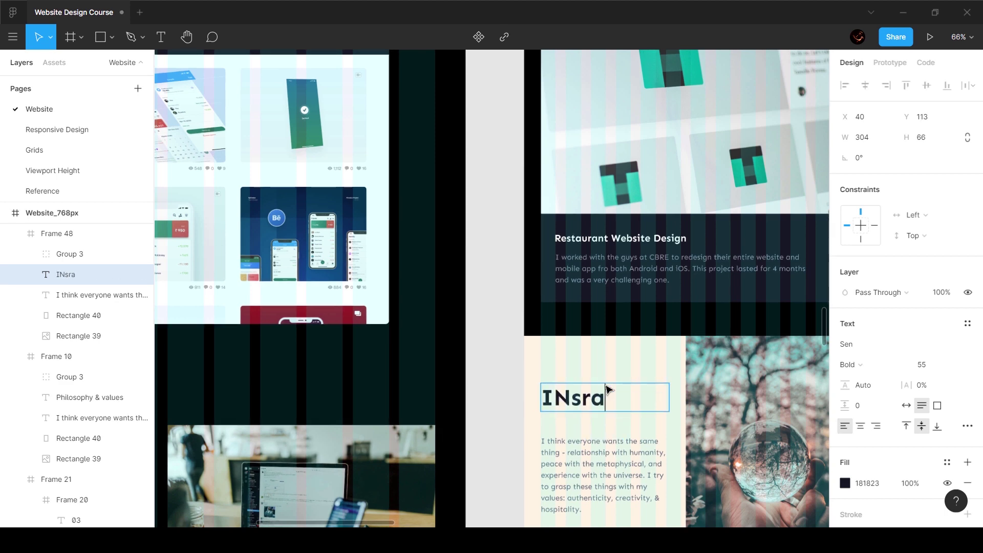
pyautogui.write('mm')
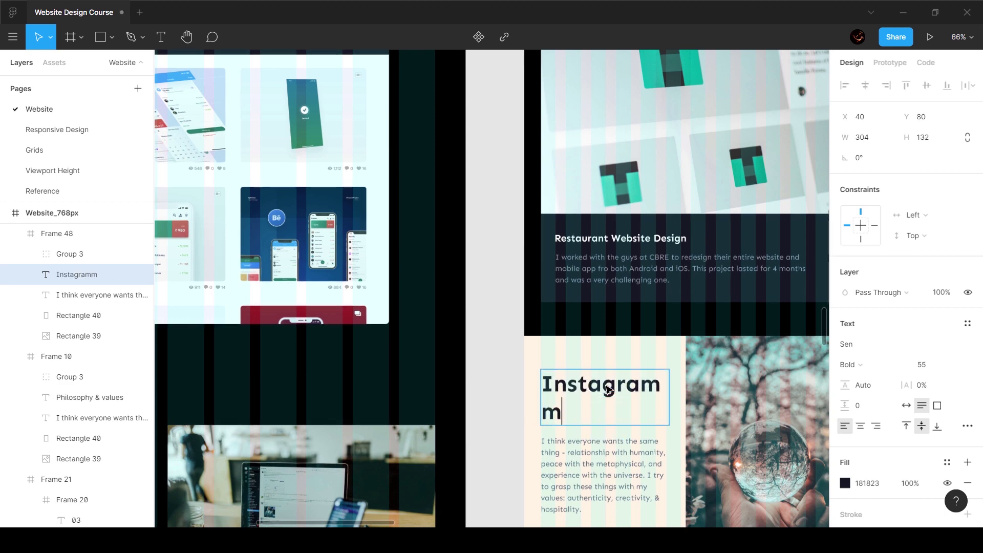
pyautogui.press('BackSpace')
pyautogui.press('Escape')
# Step: Check the heading's margins in the tablet Philosophy & values section and move its "More about me" link group down to Y 492
pyautogui.scroll(10, 558, 423)
pyautogui.scroll(-15, 560, 423)
pyautogui.scroll(4, 558, 421)
pyautogui.scroll(15, 560, 423)
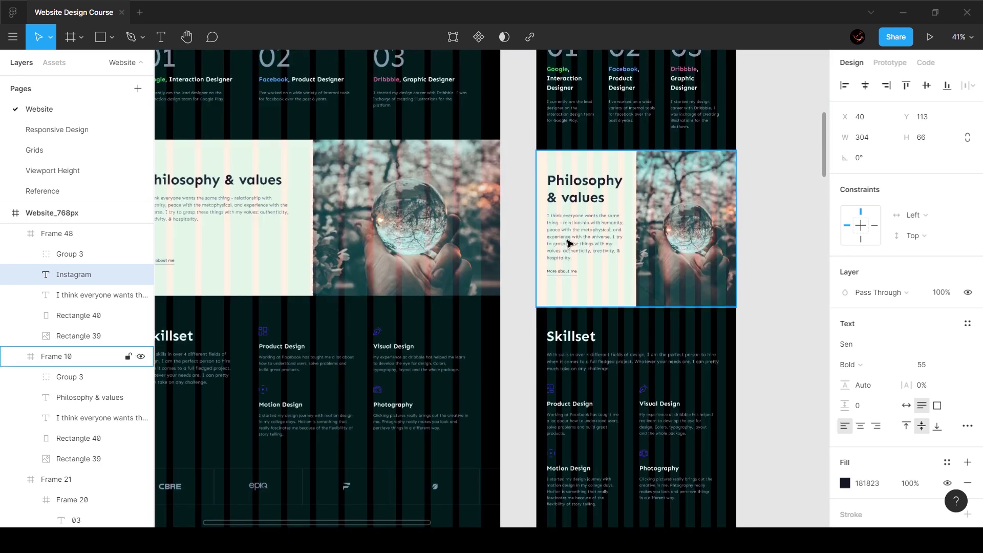
pyautogui.click(584, 191)
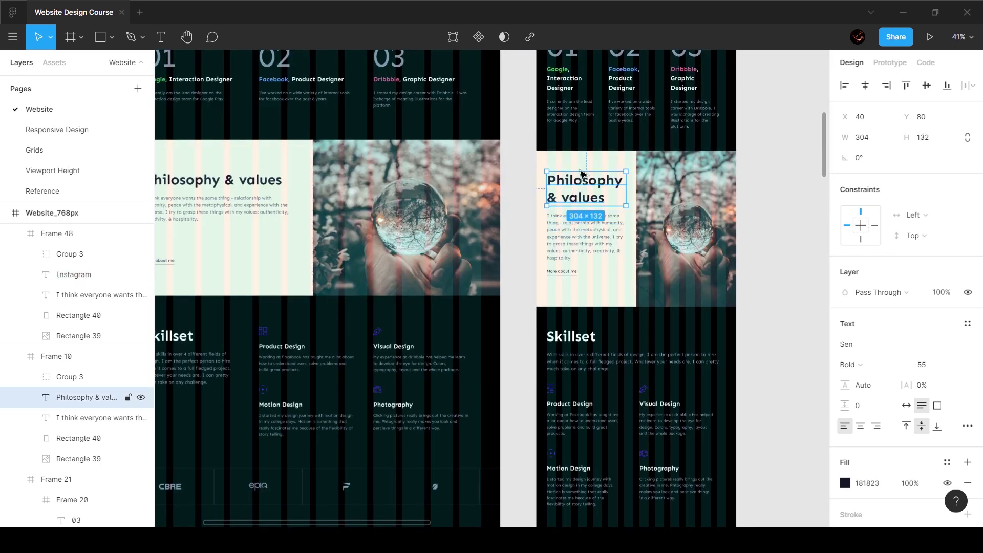
pyautogui.press('alt')
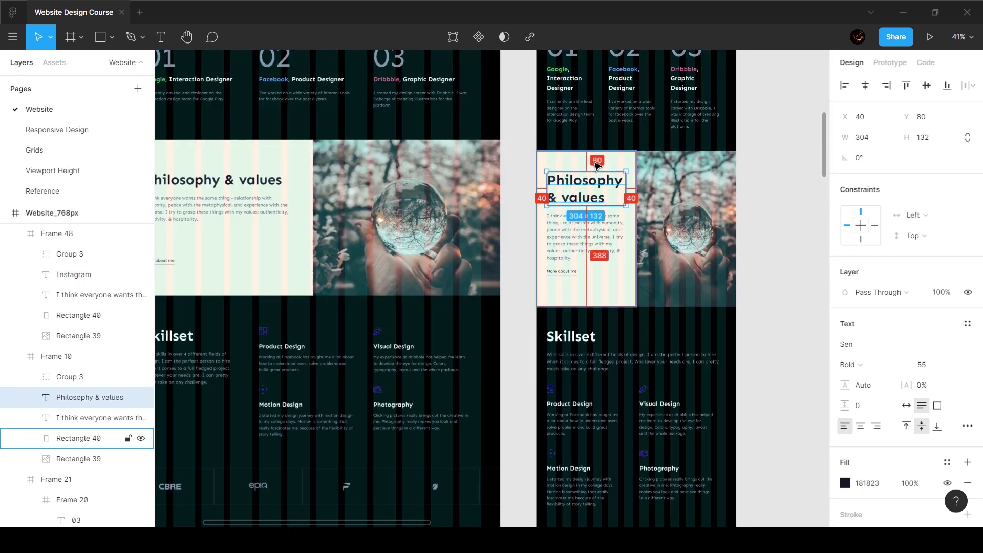
pyautogui.click(568, 257)
pyautogui.doubleClick(568, 272)
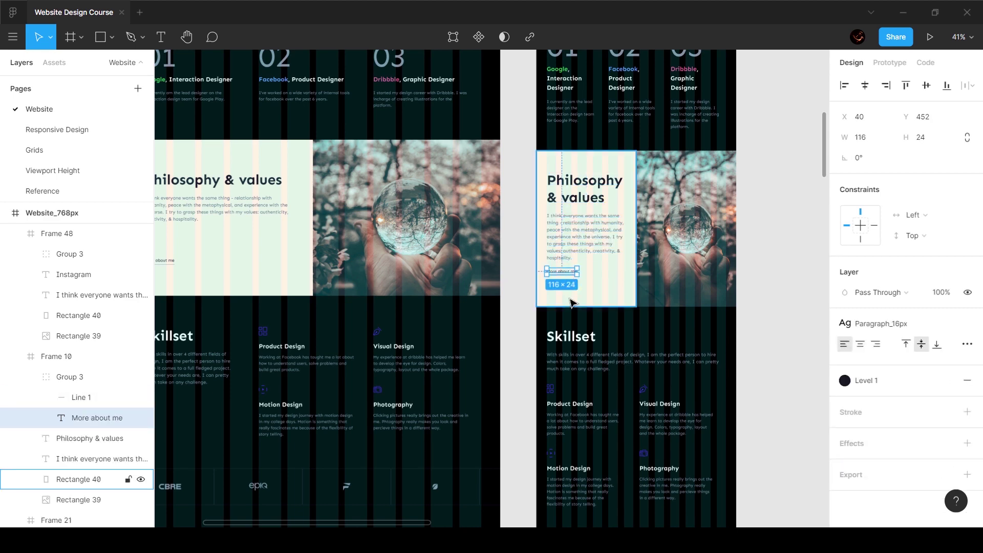
pyautogui.press('Escape')
pyautogui.scroll(3, 571, 282)
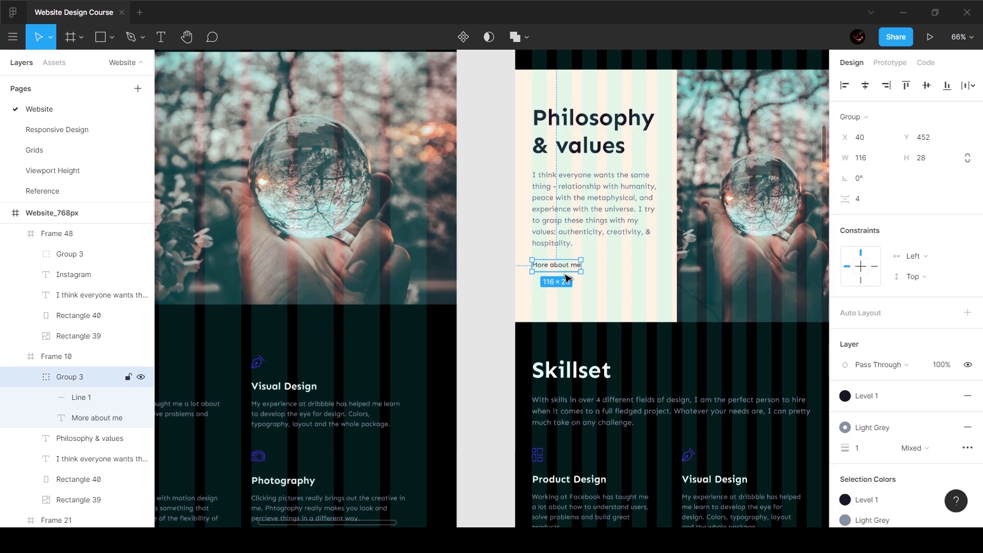
pyautogui.moveTo(566, 277); pyautogui.dragTo(566, 294)
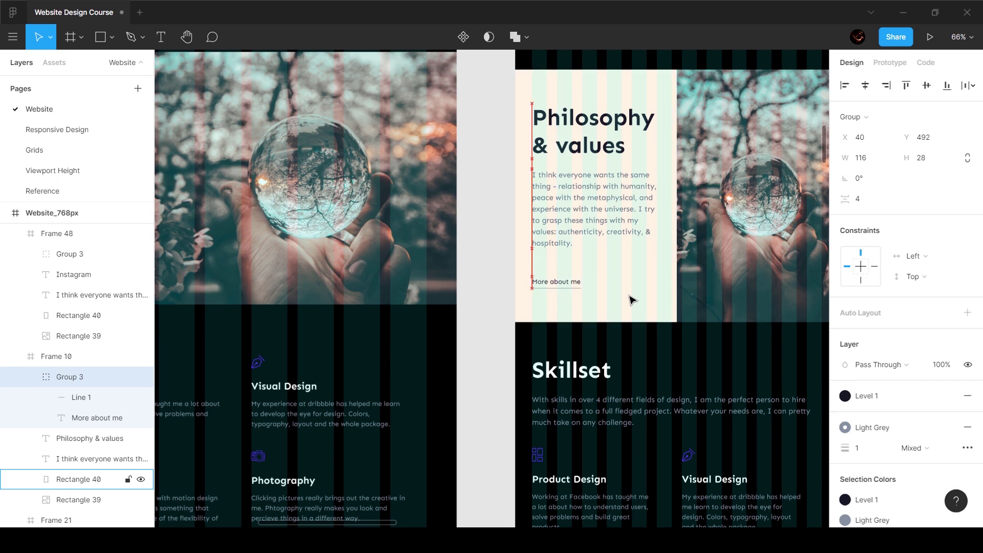
# Step: Move the Instagram heading up to Y 80 within its section
pyautogui.scroll(-5, 627, 300)
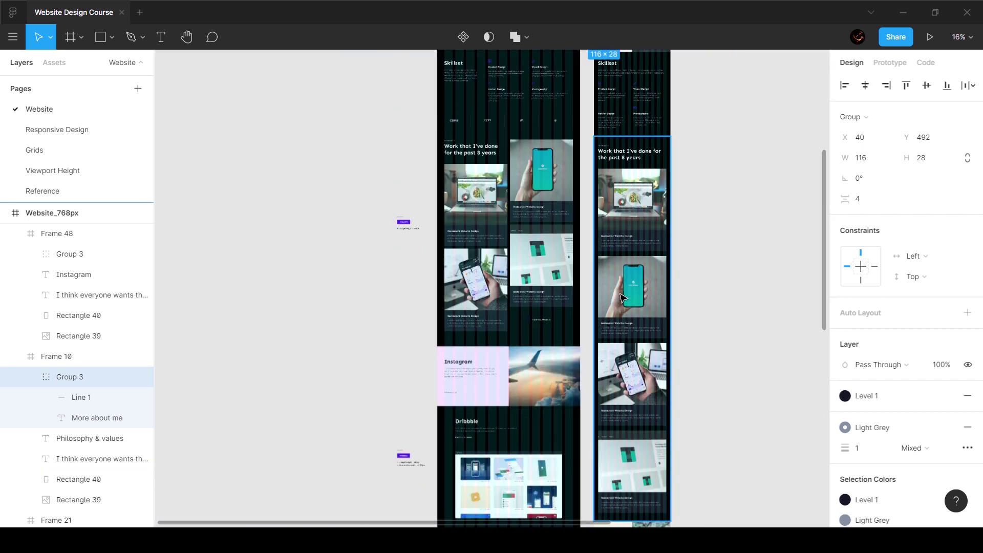
pyautogui.scroll(-2, 621, 297)
pyautogui.scroll(5, 608, 425)
pyautogui.keyDown('ctrl'); pyautogui.click(631, 380); pyautogui.keyUp('ctrl')
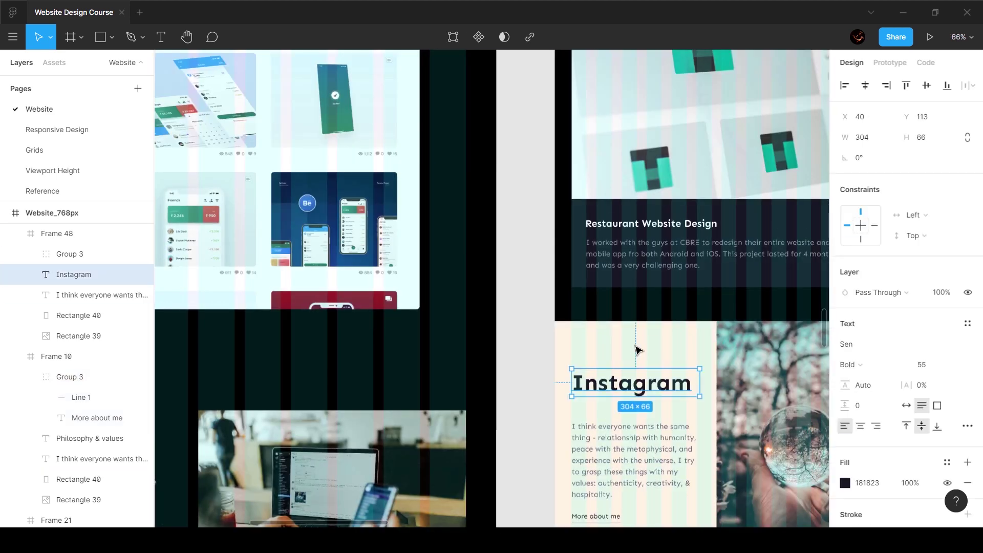
pyautogui.moveTo(637, 349); pyautogui.dragTo(669, 332)
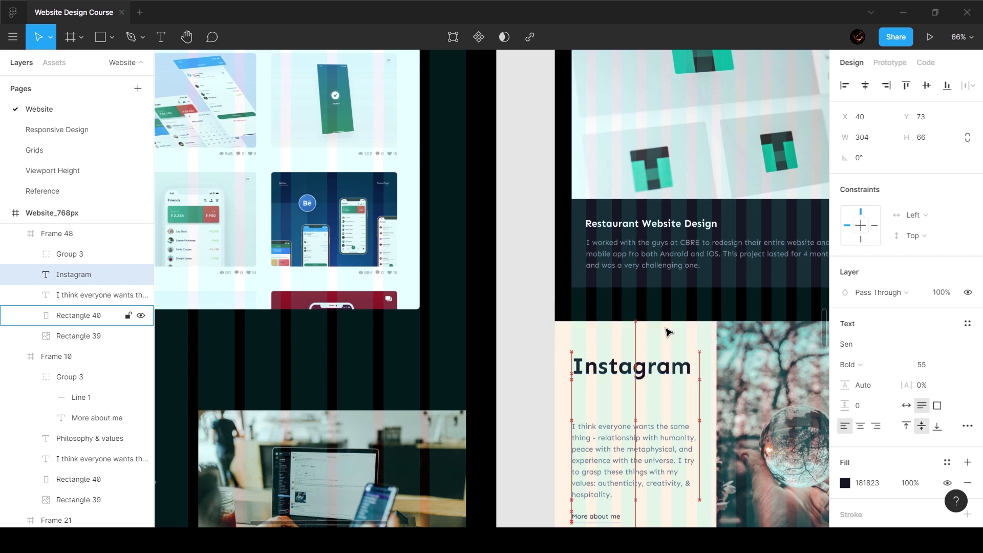
pyautogui.press('Down')
pyautogui.press('Down')
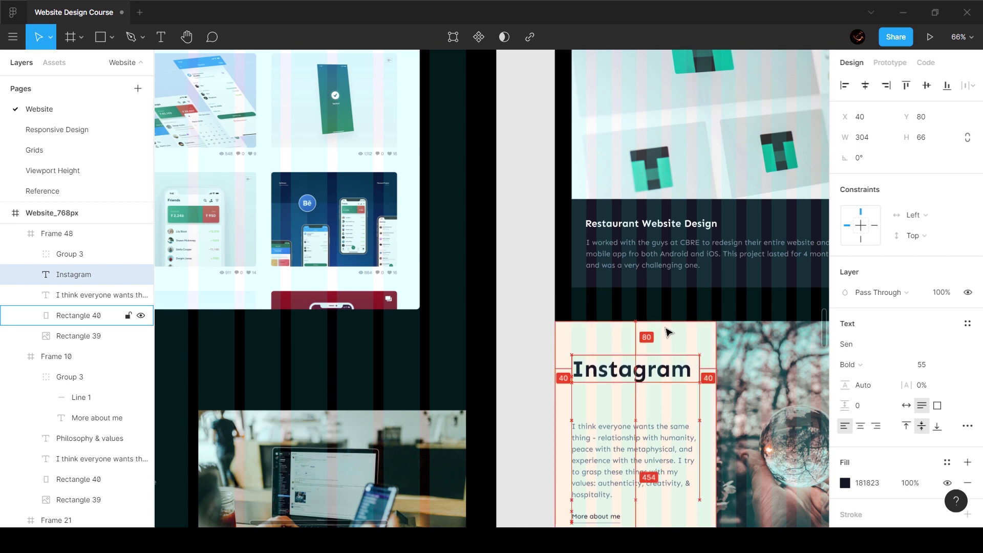
# Step: Select the Instagram heading and its paragraph and set the vertical spacing between them to 24
pyautogui.click(628, 441)
pyautogui.keyDown('shift'); pyautogui.click(626, 383); pyautogui.keyUp('shift')
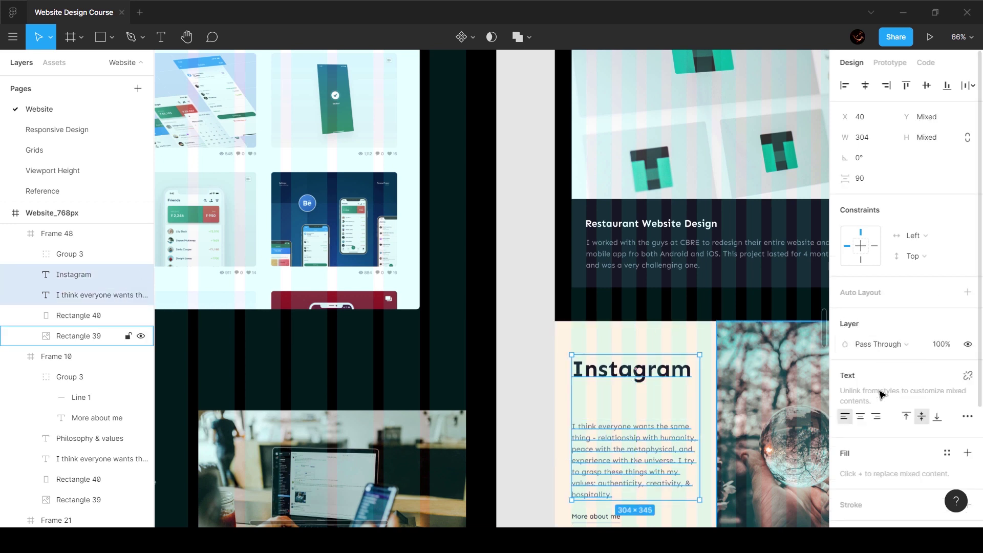
pyautogui.press('Return')
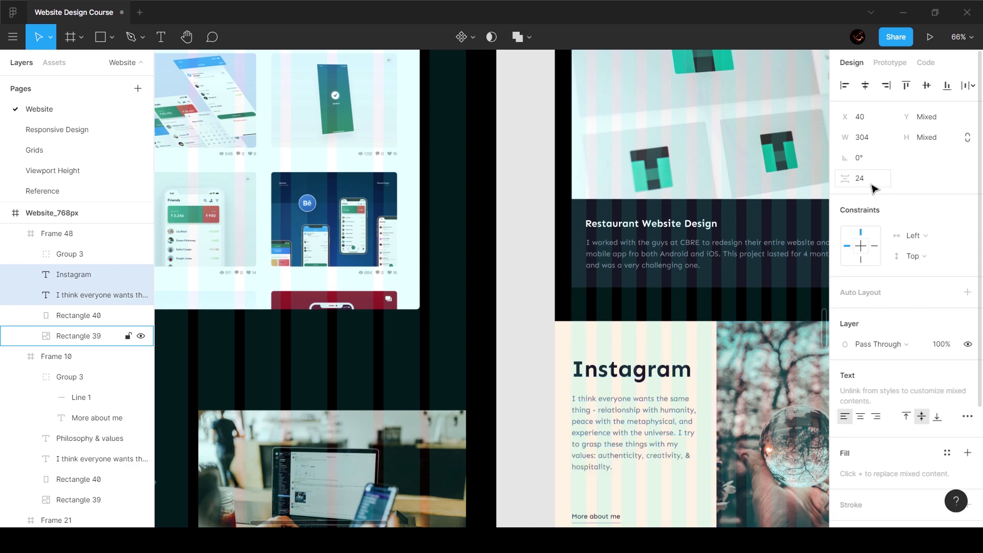
# Step: Move the "More about me" link group in the tablet Instagram section down to Y 492
pyautogui.scroll(-2, 630, 435)
pyautogui.click(598, 456)
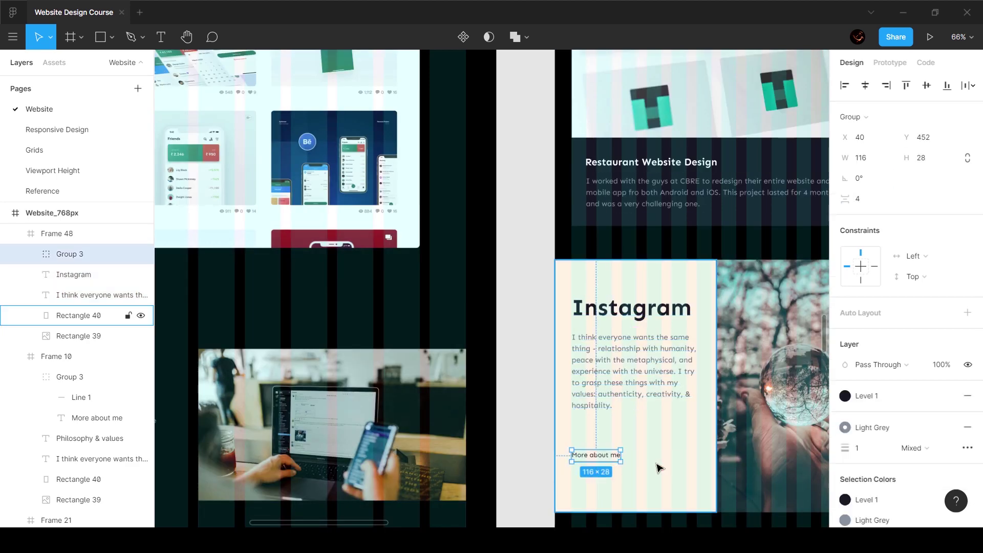
pyautogui.hotkey('shift', 'Down')
pyautogui.hotkey('shift', 'Down')
pyautogui.hotkey('shift', 'Down')
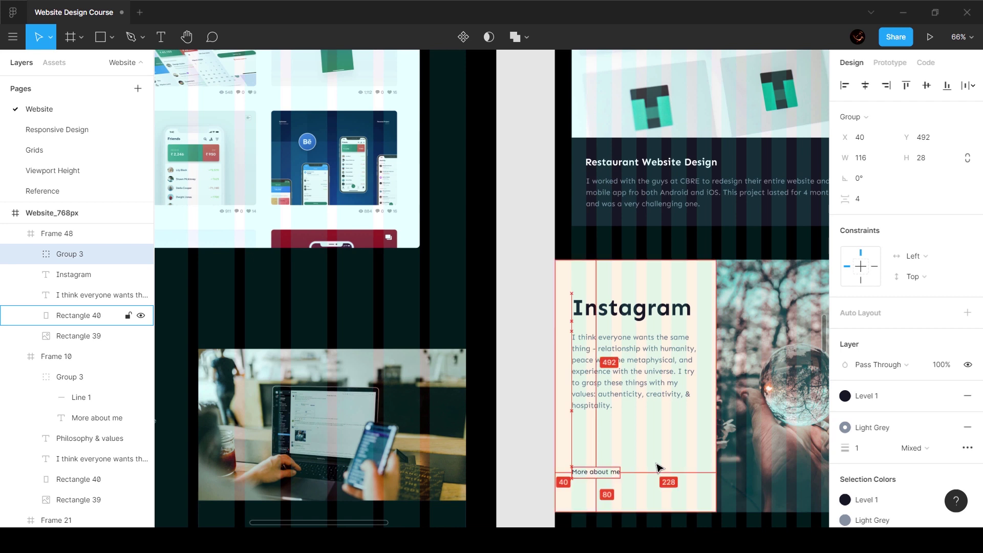
pyautogui.hotkey('shift', 'Down')
# Step: Change the fill of the Instagram section's 384 × 600 background rectangle to the Violet Accent color style
pyautogui.click(656, 469)
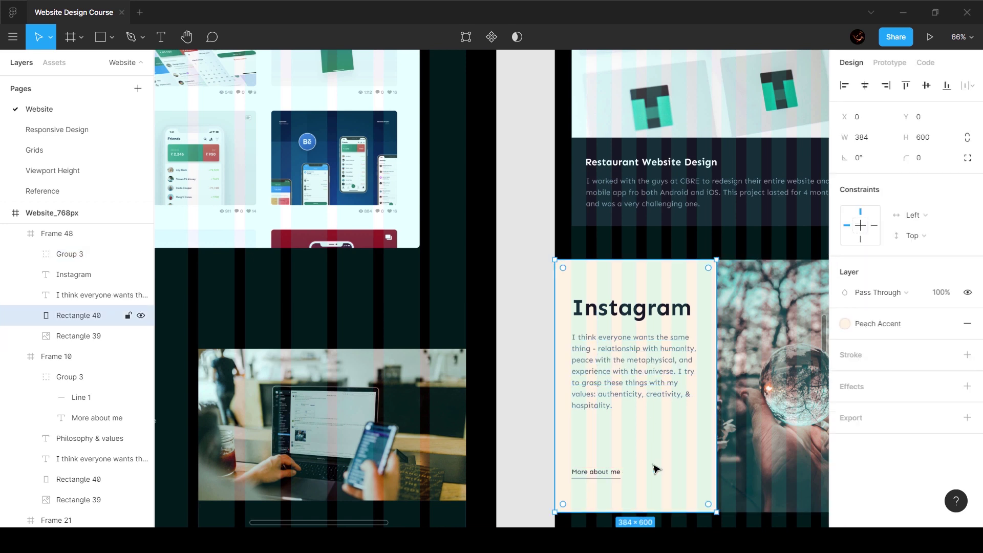
pyautogui.click(888, 325)
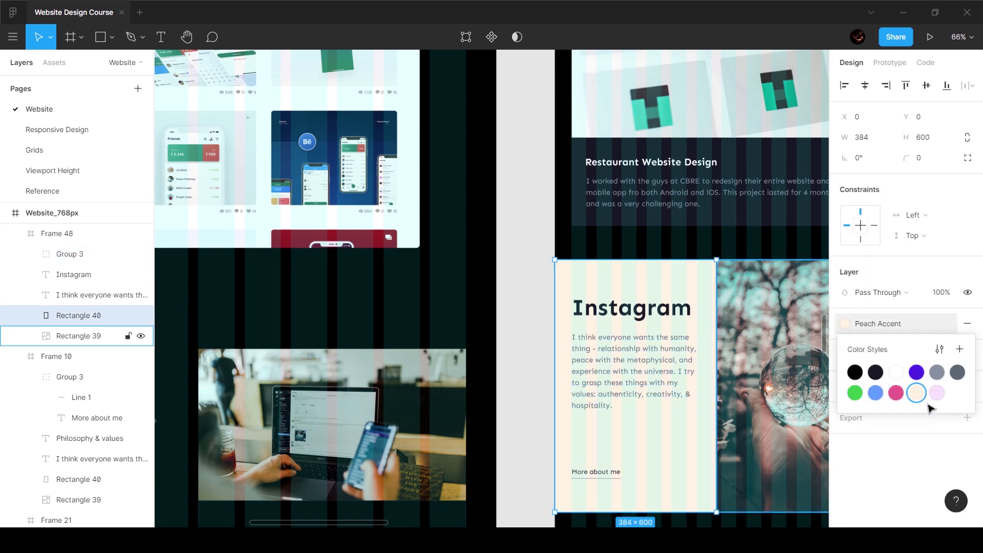
pyautogui.click(938, 393)
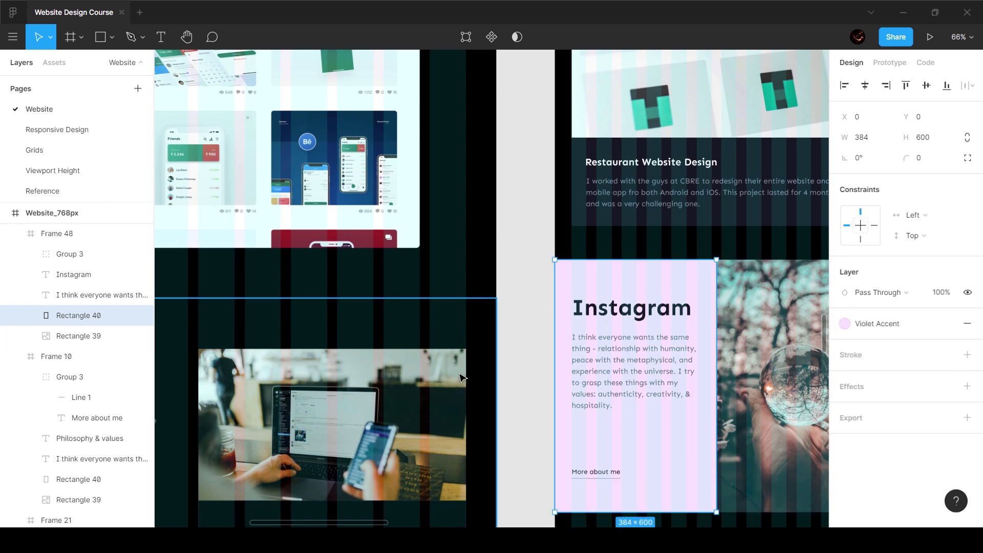
# Step: Replace the tablet Instagram section's photo with the airplane wing image by pasting the desktop photo's properties onto it
pyautogui.scroll(-5, 449, 319)
pyautogui.keyDown('ctrl'); pyautogui.click(434, 126); pyautogui.keyUp('ctrl')
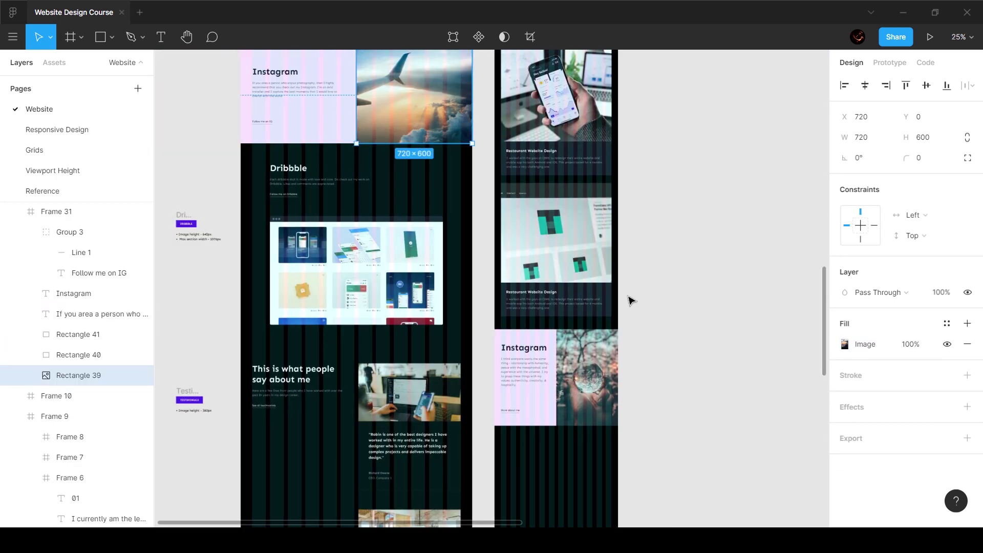
pyautogui.click(599, 353)
pyautogui.hotkey('ctrl', 'alt', 'v')
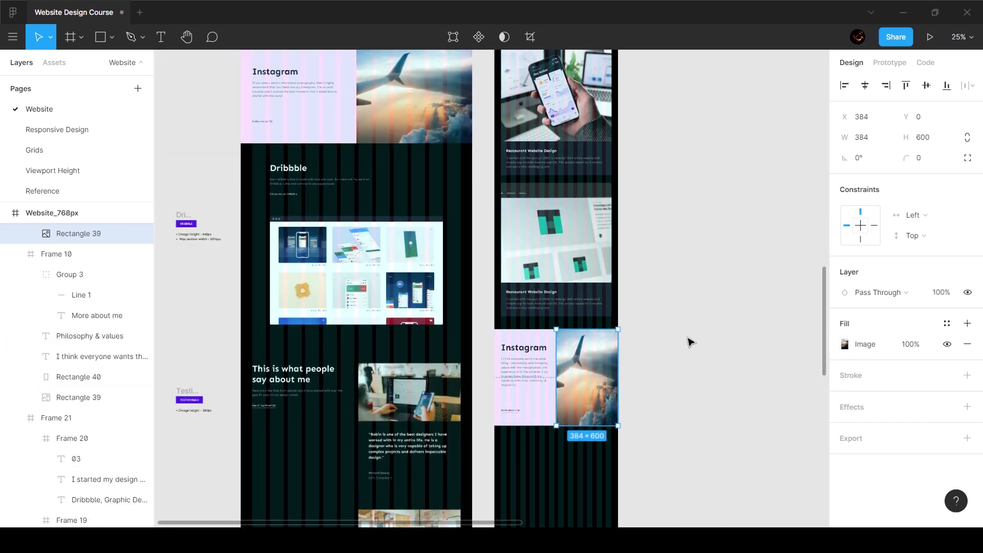
pyautogui.click(687, 342)
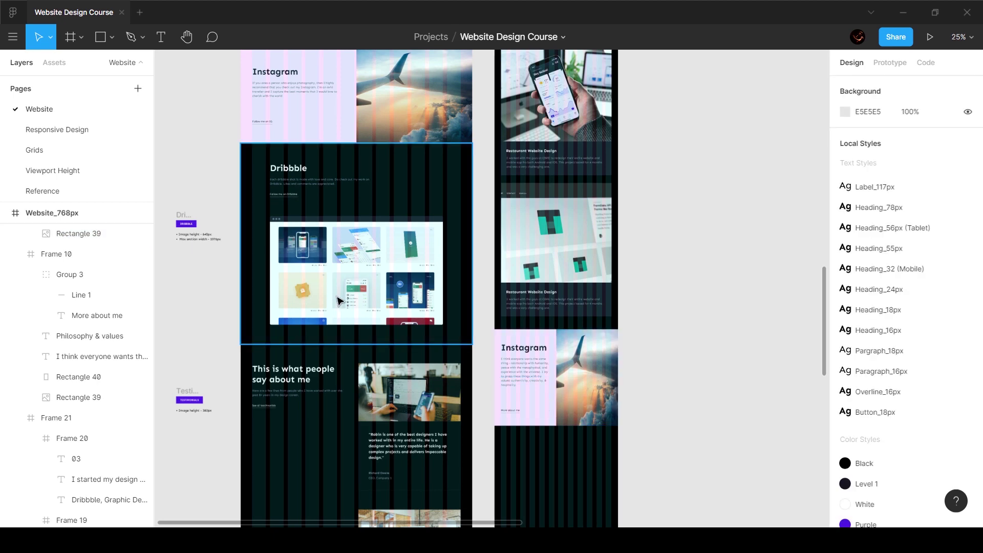
# Step: Duplicate the desktop Dribbble section onto the empty canvas beside the tablet layout and give the copy the Black fill style
pyautogui.click(340, 235)
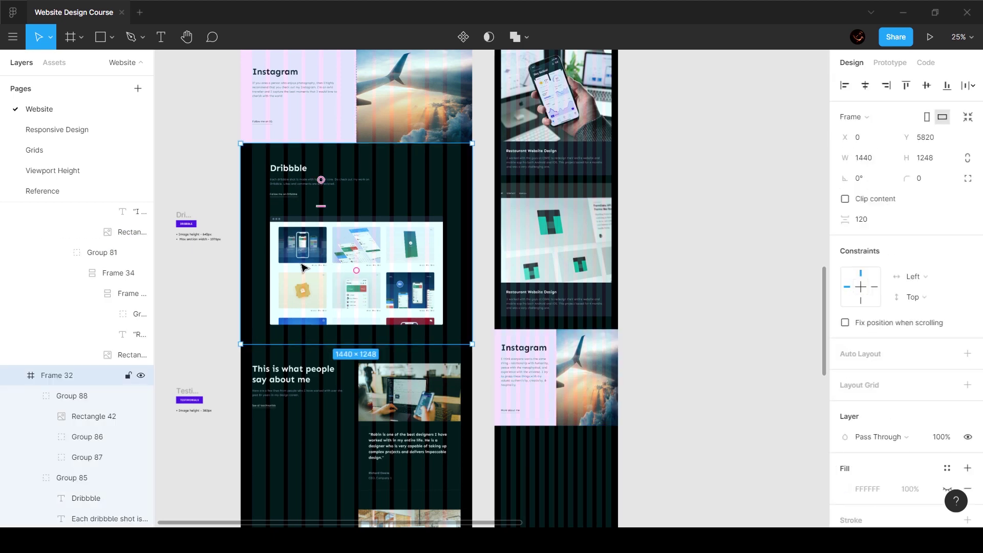
pyautogui.scroll(-2, 288, 270)
pyautogui.moveTo(288, 184); pyautogui.dragTo(694, 394)
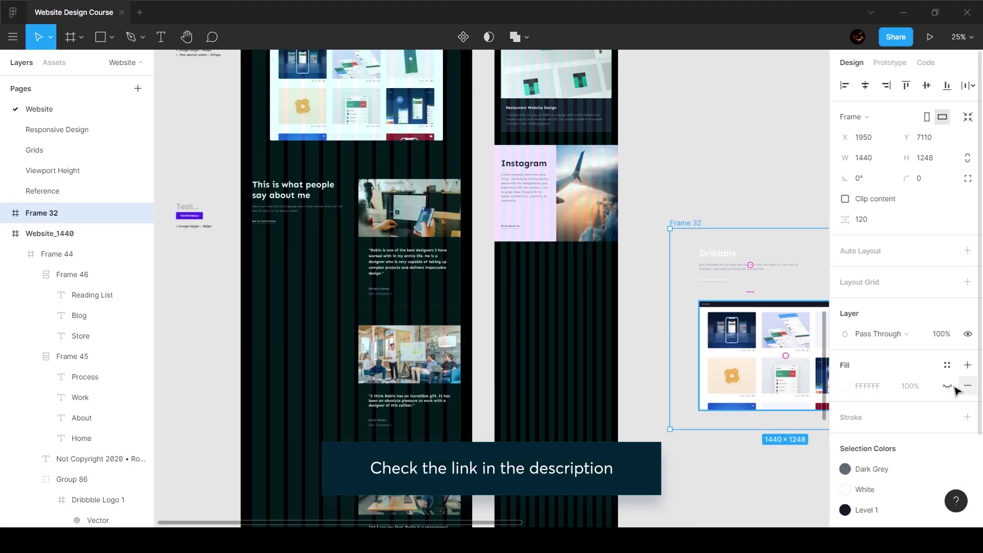
pyautogui.click(947, 364)
pyautogui.click(862, 417)
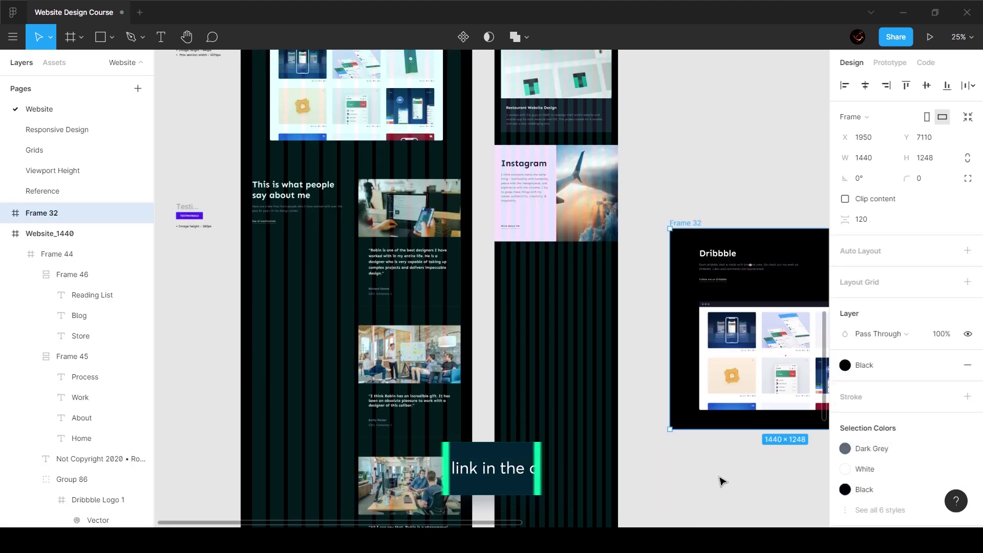
pyautogui.click(722, 477)
# Step: Move the Dribbble text group from the copied frame into the tablet layout below Instagram, at X 40 and Y 7656
pyautogui.click(723, 275)
pyautogui.click(723, 284)
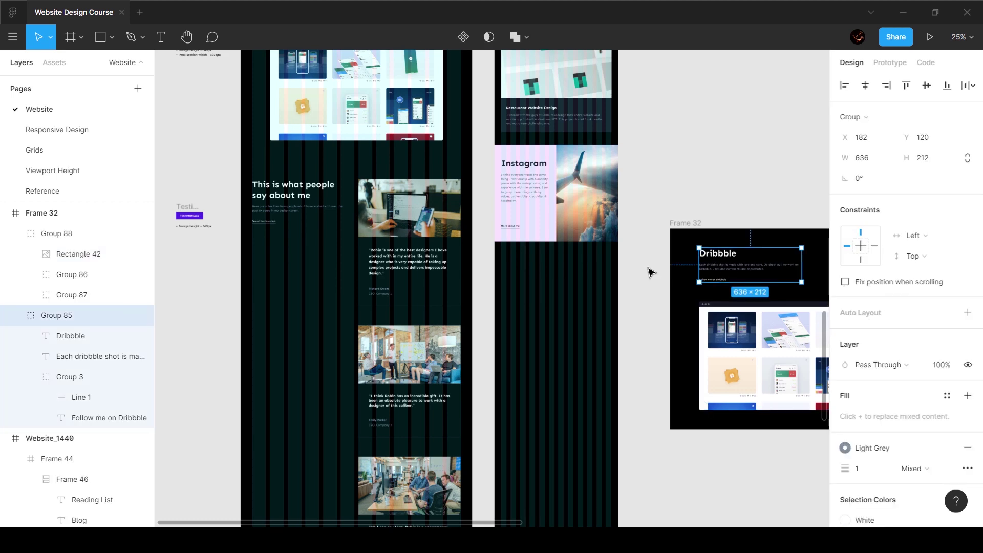
pyautogui.moveTo(733, 270); pyautogui.dragTo(533, 285)
pyautogui.scroll(3, 503, 267)
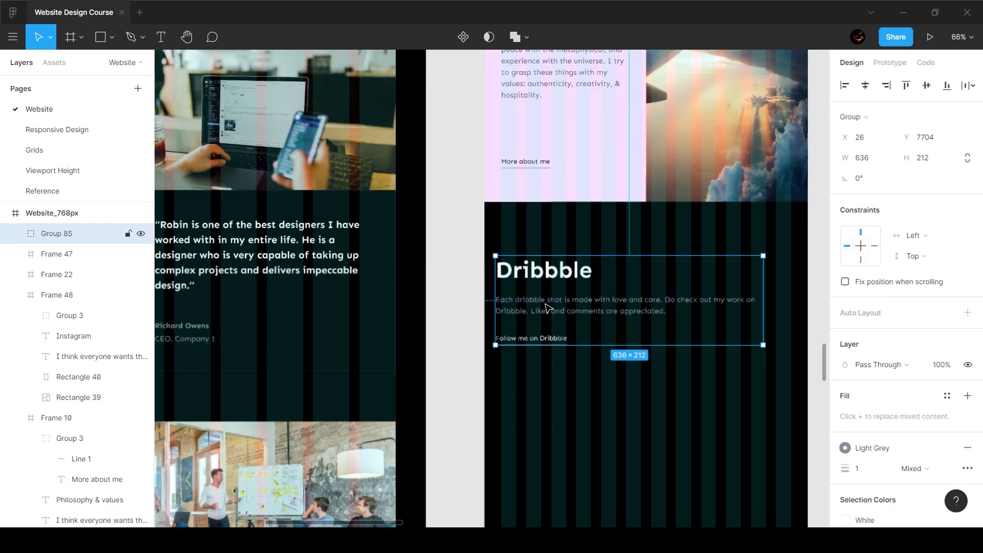
pyautogui.moveTo(546, 304)
pyautogui.mouseDown()
pyautogui.moveTo(563, 306)
pyautogui.moveTo(551, 295)
pyautogui.mouseUp()
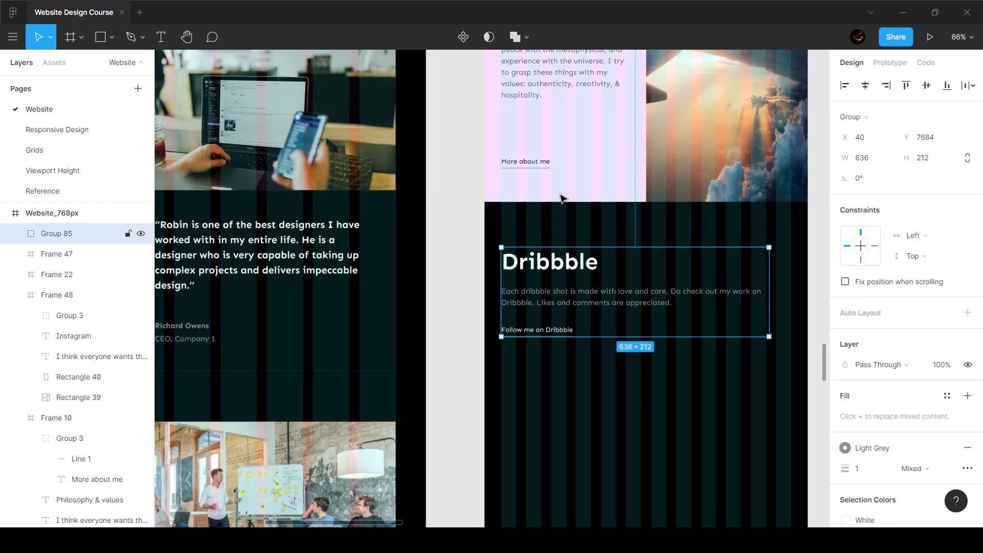
pyautogui.hotkey('shift', 'Up')
pyautogui.hotkey('shift', 'Up')
pyautogui.hotkey('shift', 'Up')
pyautogui.press('Down')
pyautogui.press('Down')
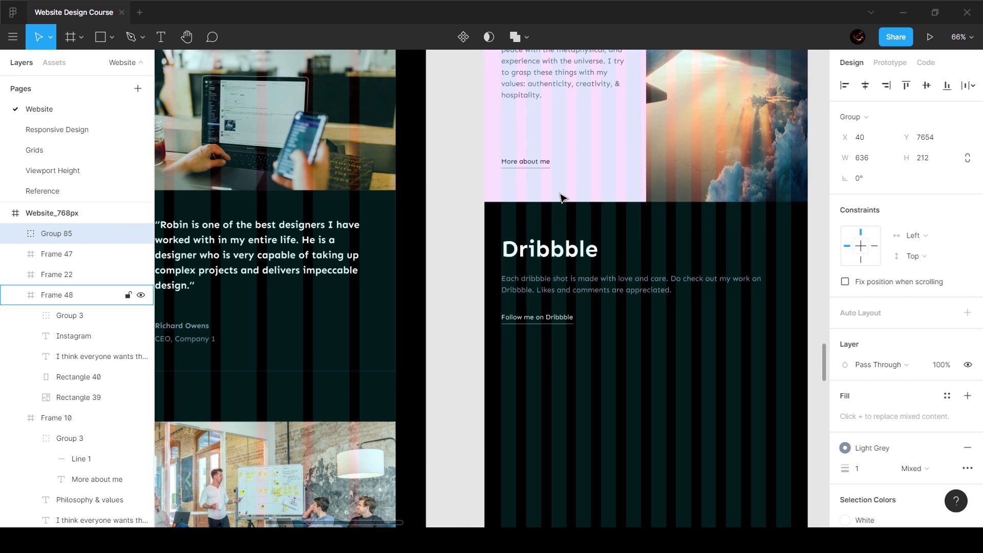
pyautogui.click(698, 346)
# Step: Widen the Dribbble section's paragraph to 688 so it spans the tablet grid columns
pyautogui.hscroll(3, 648, 314)
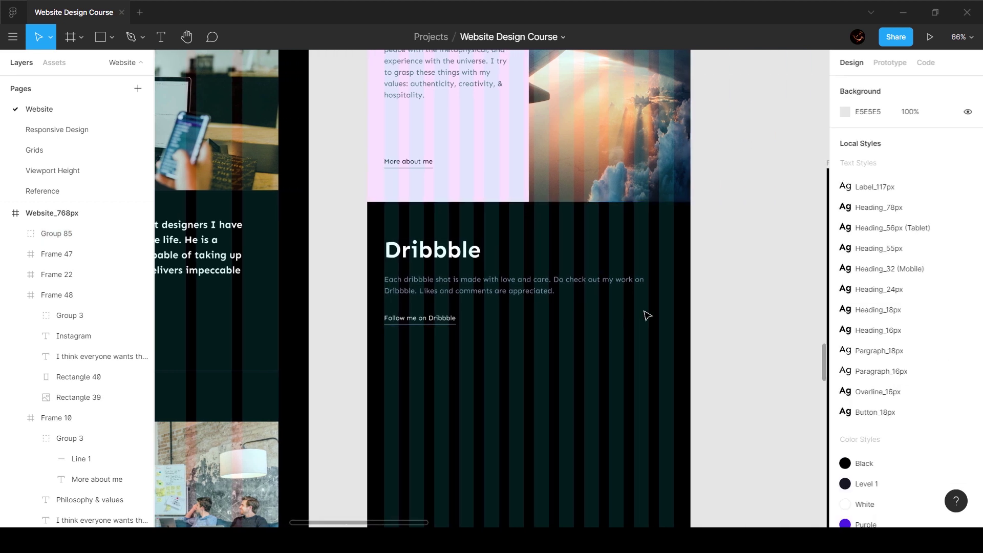
pyautogui.click(606, 291)
pyautogui.moveTo(641, 272); pyautogui.dragTo(668, 268)
pyautogui.doubleClick(612, 286)
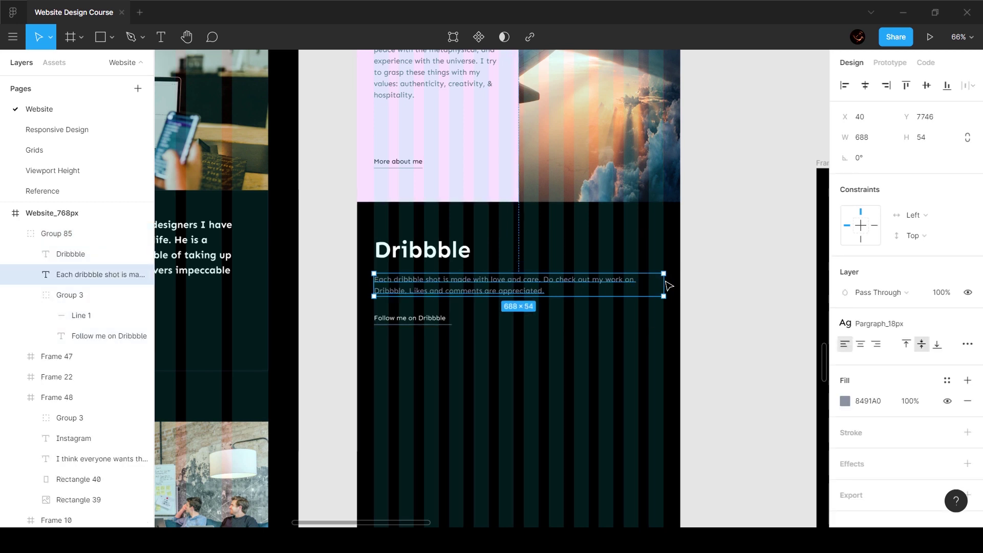
pyautogui.click(462, 264)
# Step: Shorten the underline beneath the "Follow me on Dribbble" link to a width of 171
pyautogui.click(418, 335)
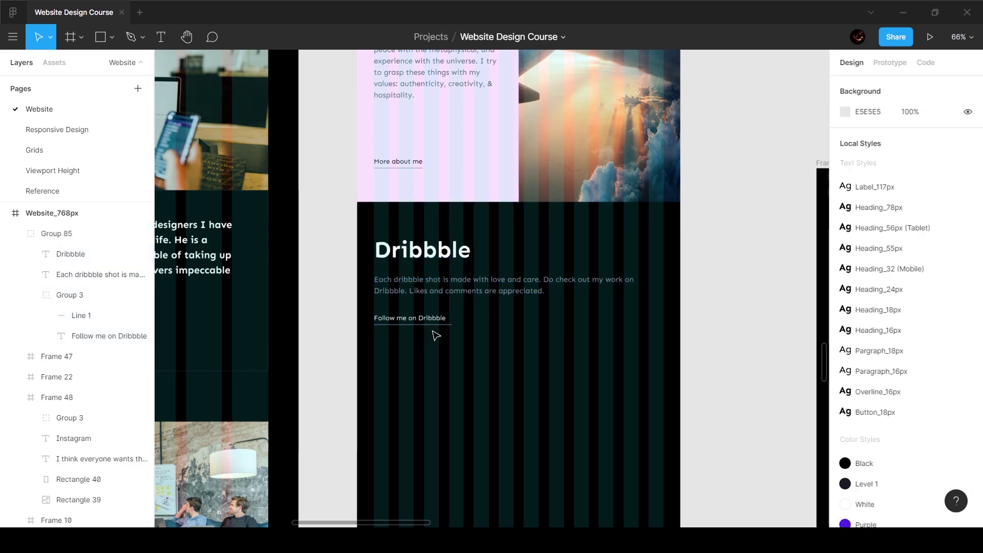
pyautogui.scroll(5, 436, 335)
pyautogui.click(513, 308)
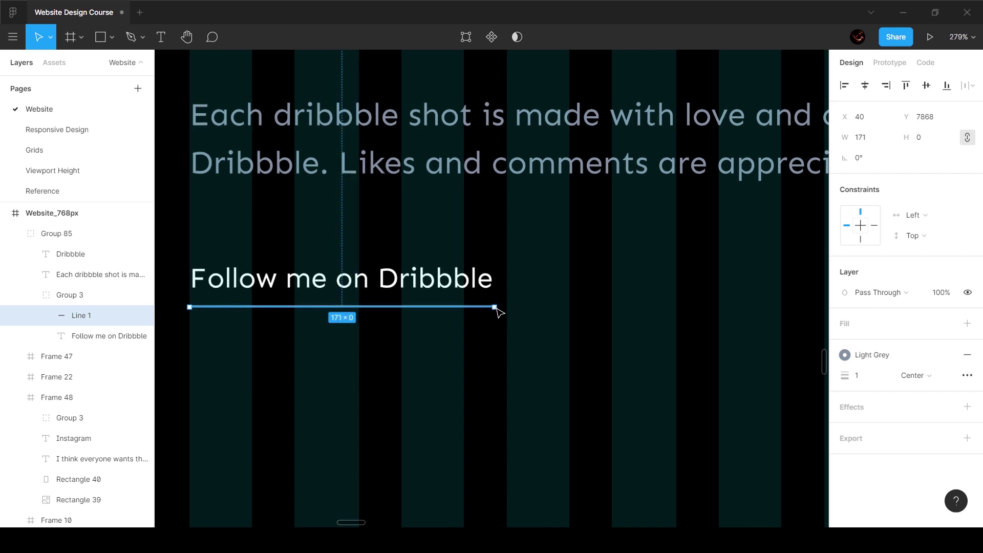
pyautogui.scroll(-6, 570, 311)
pyautogui.click(608, 338)
# Step: Move the browser mockup group from the copied frame into the tablet Dribbble section, below its link, at X 40 and Y 7988
pyautogui.hscroll(3, 648, 347)
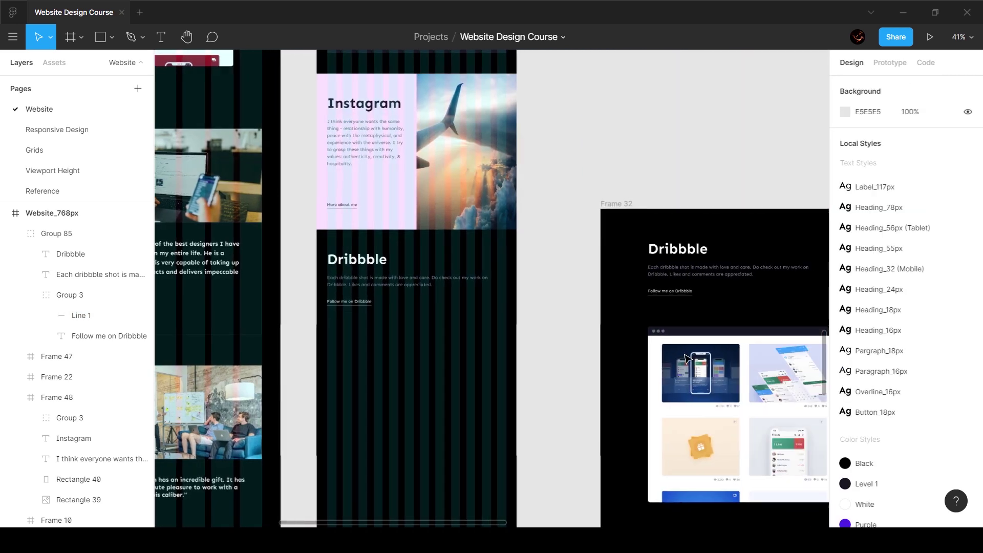
pyautogui.scroll(-3, 686, 358)
pyautogui.hscroll(2, 687, 358)
pyautogui.click(725, 234)
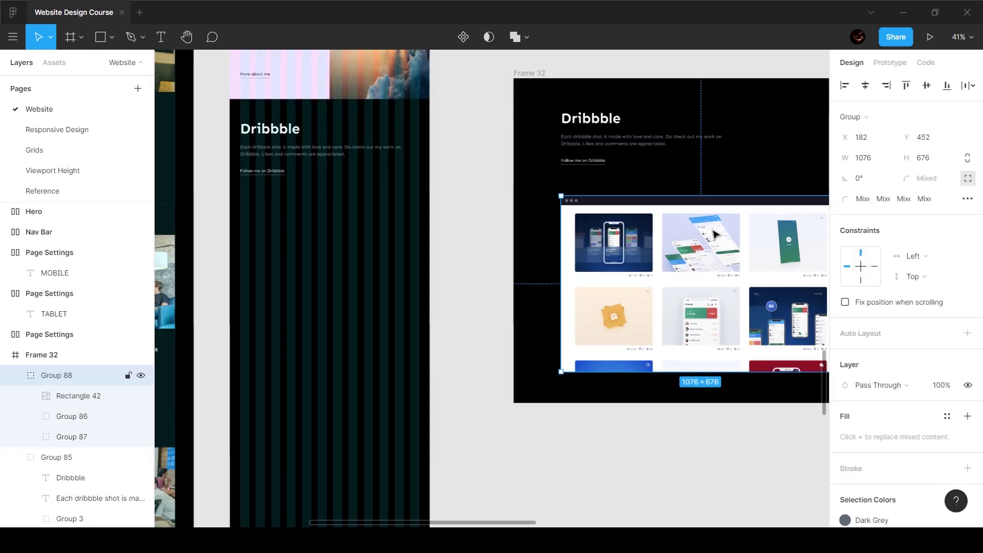
pyautogui.moveTo(591, 235); pyautogui.dragTo(367, 241)
pyautogui.press('alt')
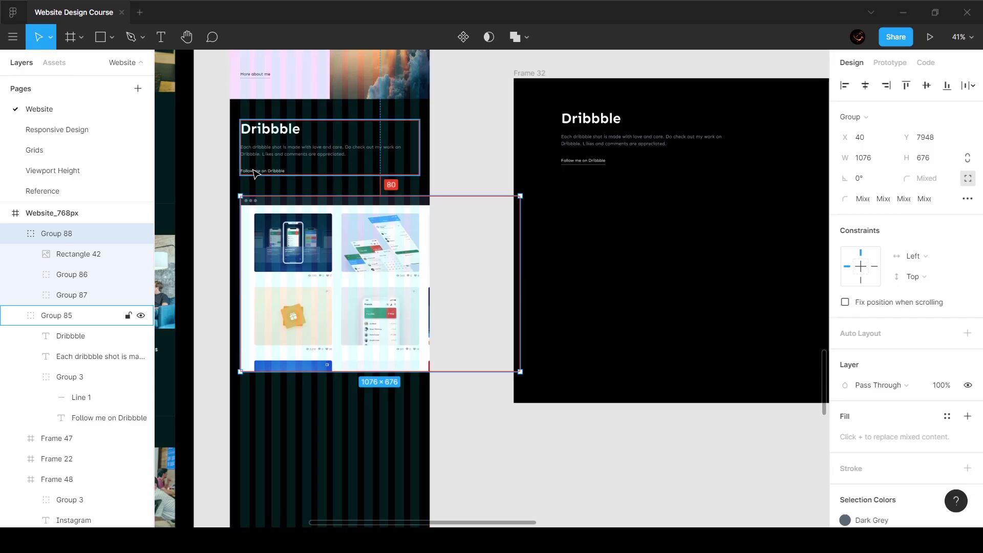
pyautogui.hotkey('shift', 'Down')
pyautogui.hotkey('shift', 'Down')
pyautogui.hotkey('shift', 'Down')
pyautogui.hotkey('shift', 'Down')
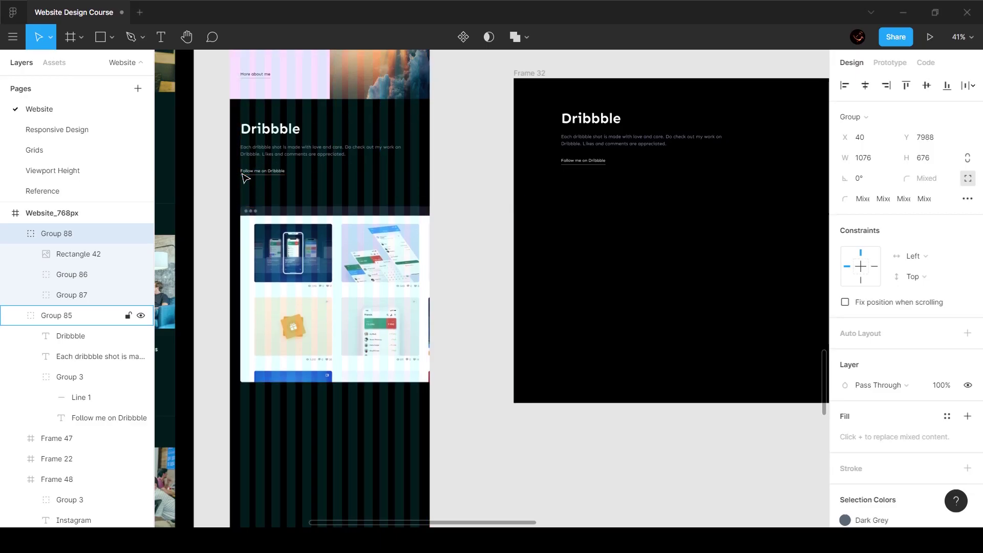
# Step: Narrow the browser mockup's title bar and its shots image to a width of 688 to fit the tablet grid
pyautogui.doubleClick(298, 218)
pyautogui.doubleClick(298, 212)
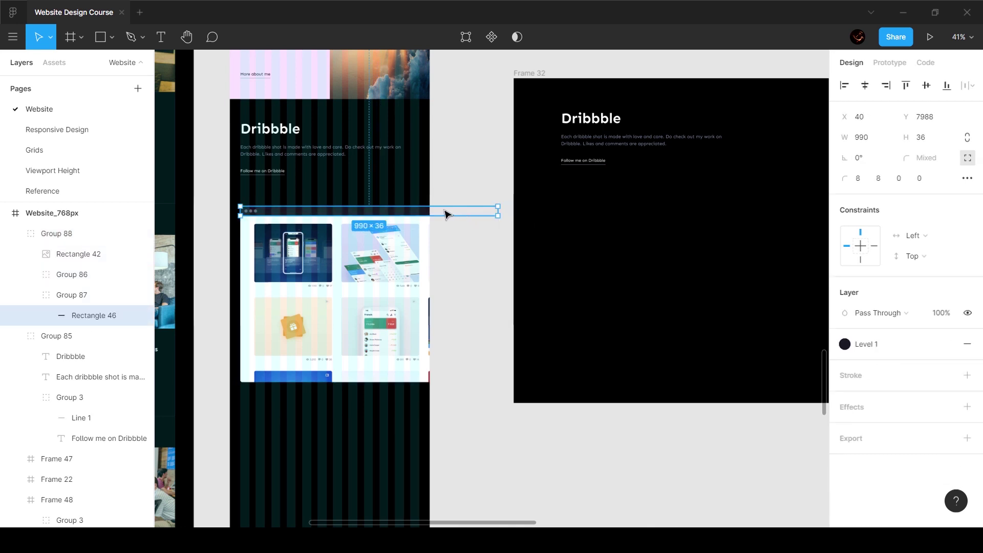
pyautogui.moveTo(446, 214); pyautogui.dragTo(421, 214)
pyautogui.click(347, 231)
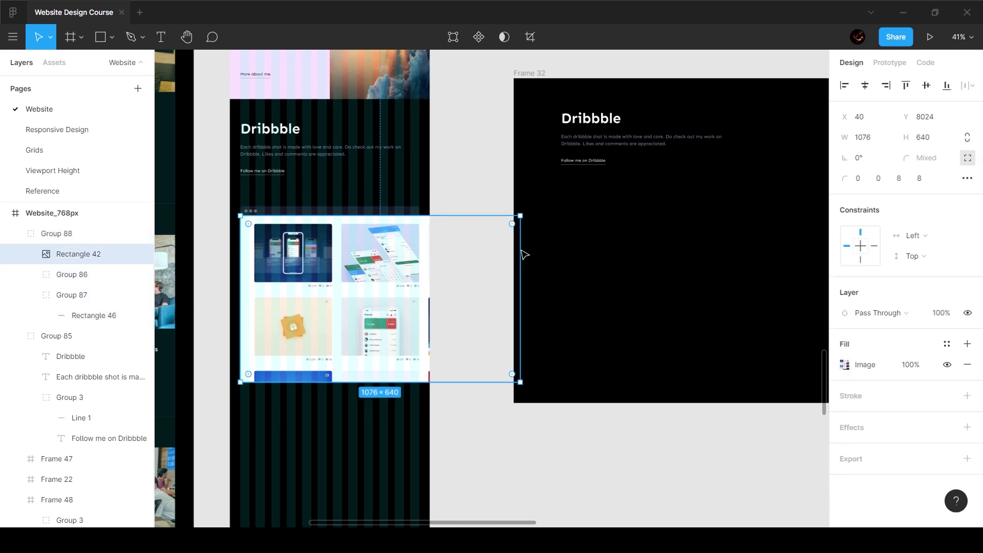
pyautogui.moveTo(524, 255); pyautogui.dragTo(424, 251)
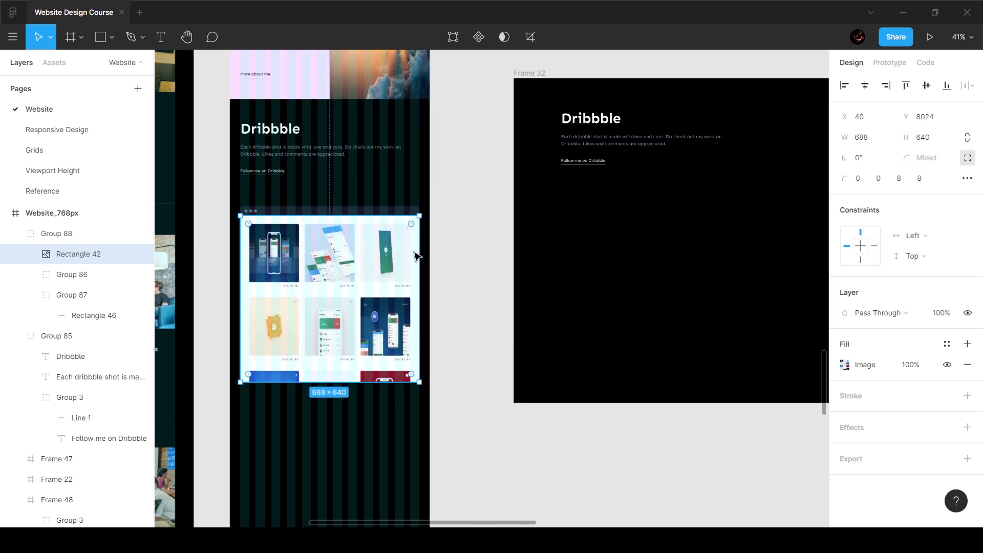
# Step: Set the height of the mockup's Dribbble shots image to 480
pyautogui.hscroll(-2, 391, 275)
pyautogui.scroll(3, 375, 280)
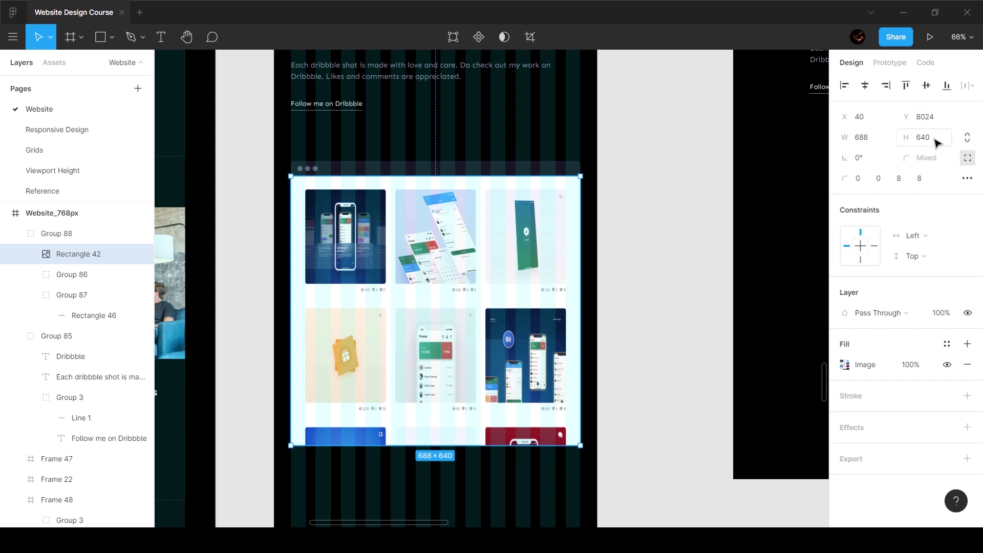
pyautogui.press('Return')
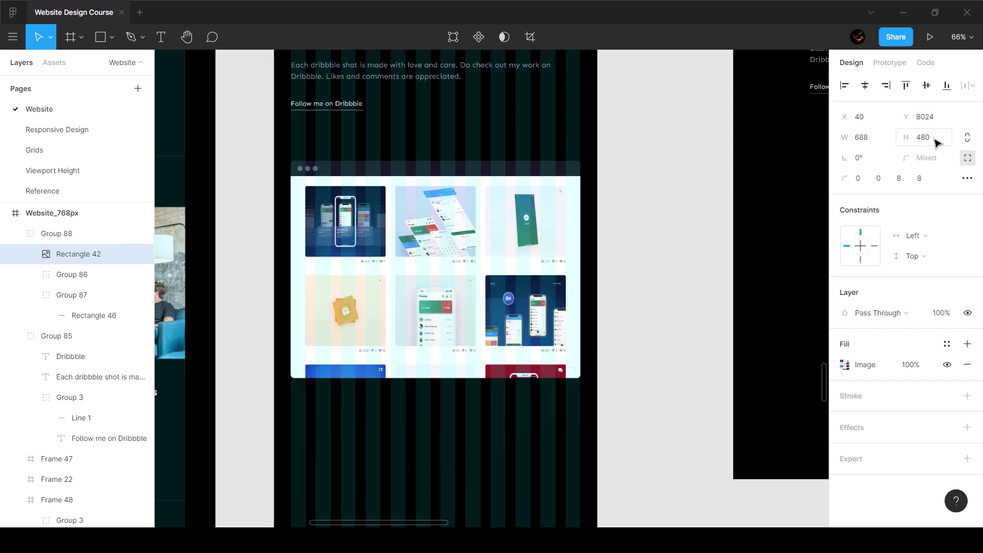
# Step: Try the Fit scaling mode on the Dribbble shots image and switch it to Fill
pyautogui.click(846, 365)
pyautogui.click(712, 250)
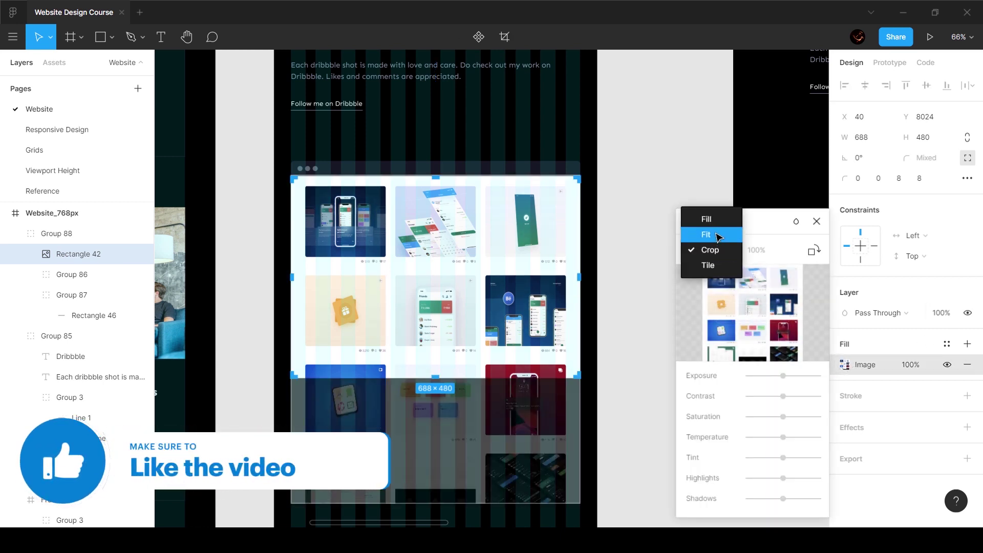
pyautogui.click(718, 235)
pyautogui.click(715, 251)
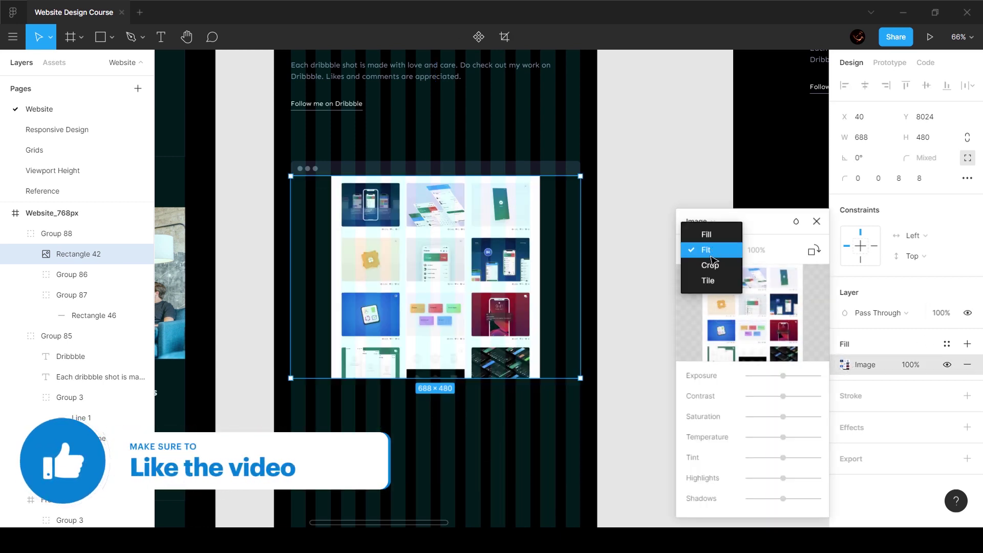
pyautogui.click(714, 237)
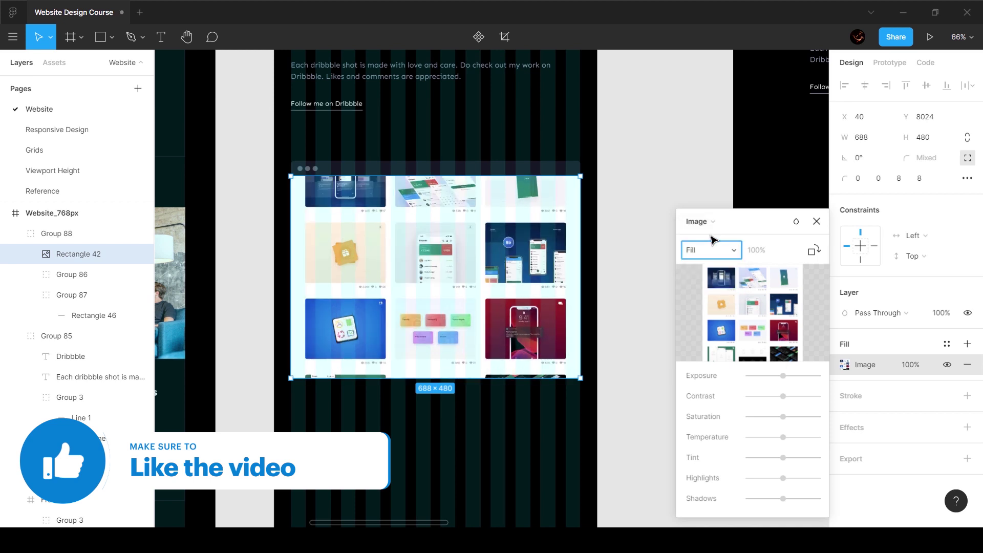
# Step: Set the Dribbble shots image to Crop and shift the picture down so its first row of shots shows completely
pyautogui.click(735, 250)
pyautogui.click(712, 279)
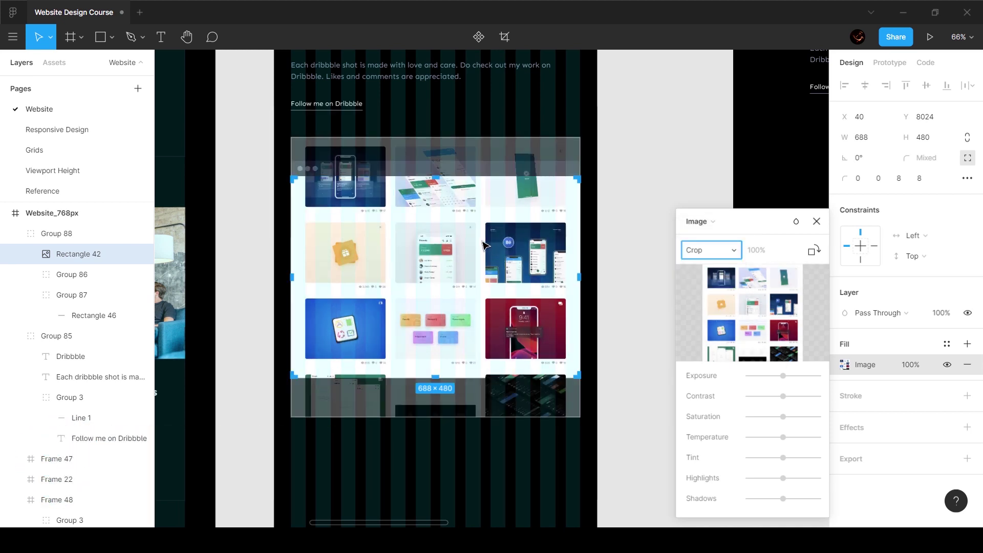
pyautogui.moveTo(480, 225); pyautogui.dragTo(482, 264)
pyautogui.press('Escape')
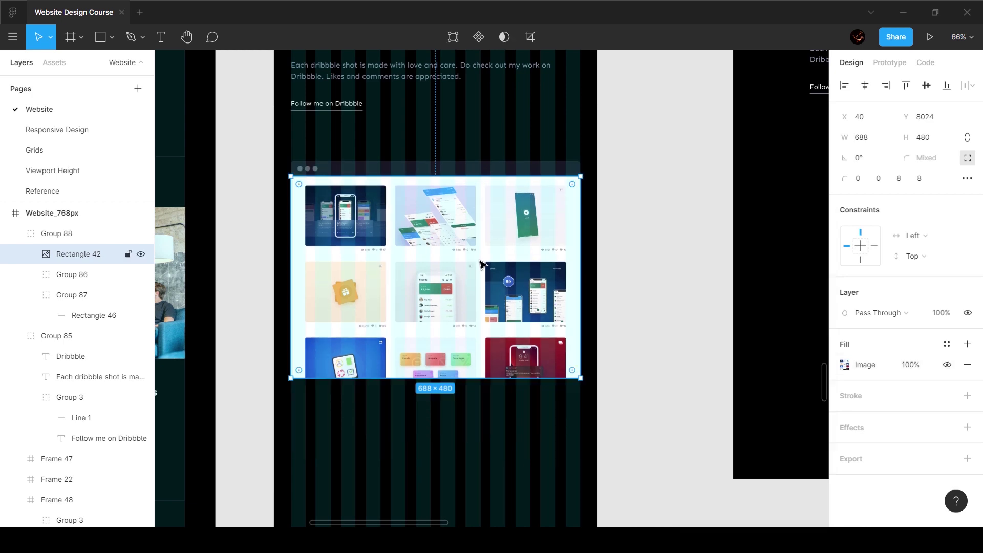
pyautogui.click(657, 214)
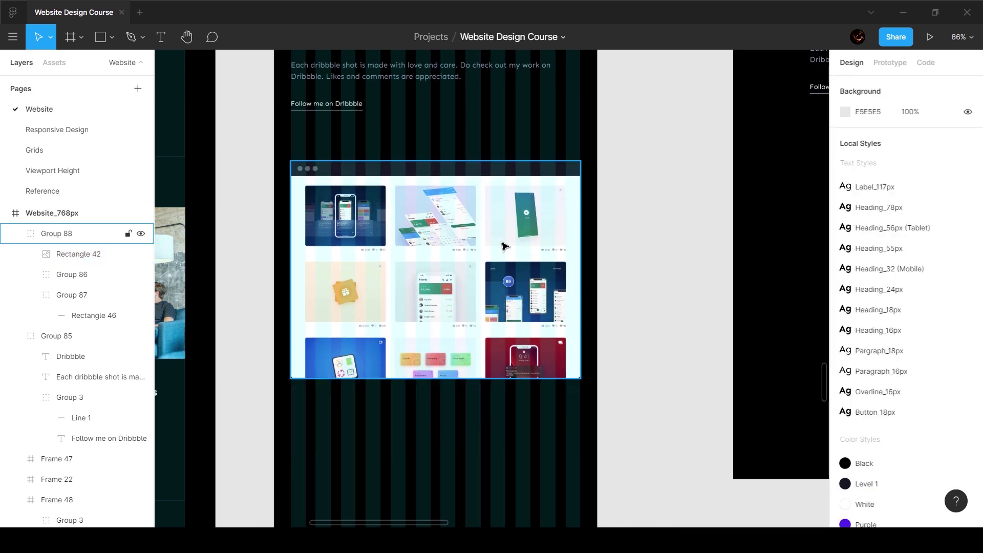
# Step: Delete the leftover copy of the Dribbble section frame beside the tablet page
pyautogui.keyDown('ctrl'); pyautogui.scroll(-5, 502, 247); pyautogui.keyUp('ctrl')
pyautogui.click(672, 62)
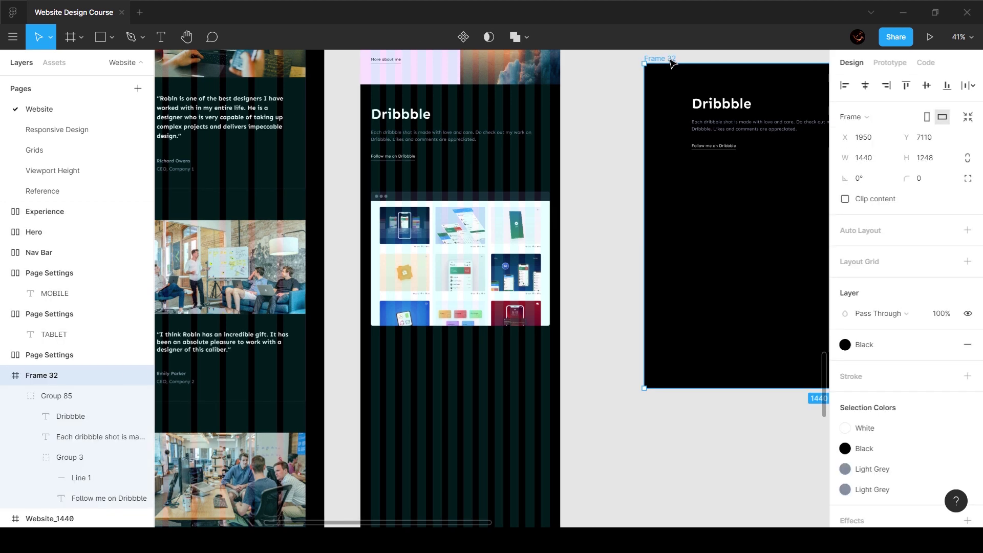
pyautogui.press('Delete')
pyautogui.hscroll(-3, 542, 158)
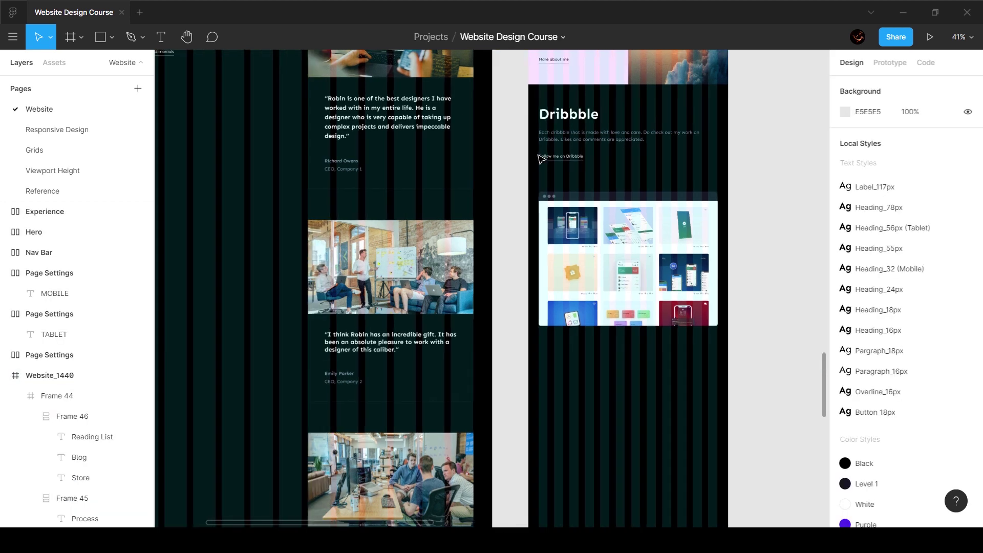
# Step: Duplicate the desktop testimonials section frame onto the empty canvas beside the tablet page
pyautogui.keyDown('ctrl'); pyautogui.scroll(-5, 522, 179); pyautogui.keyUp('ctrl')
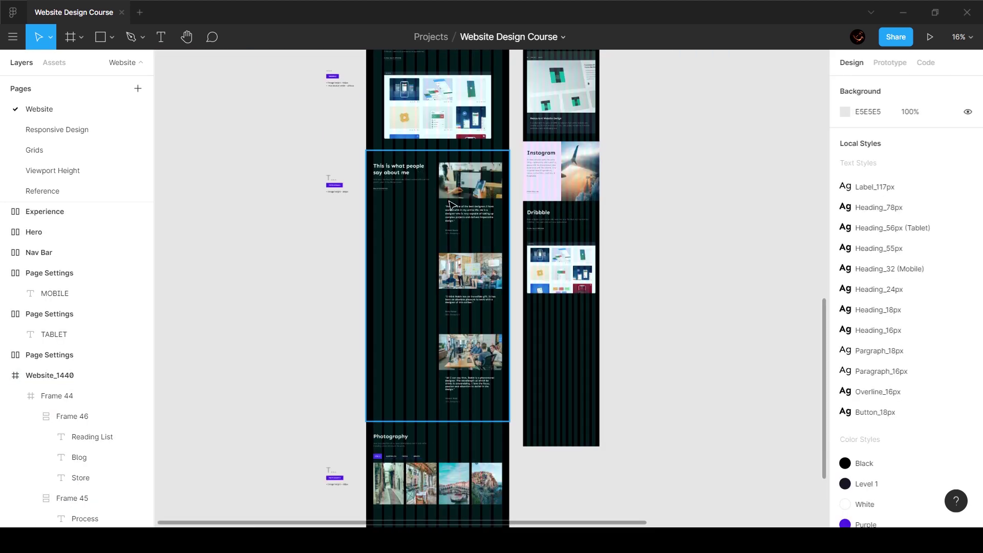
pyautogui.click(417, 193)
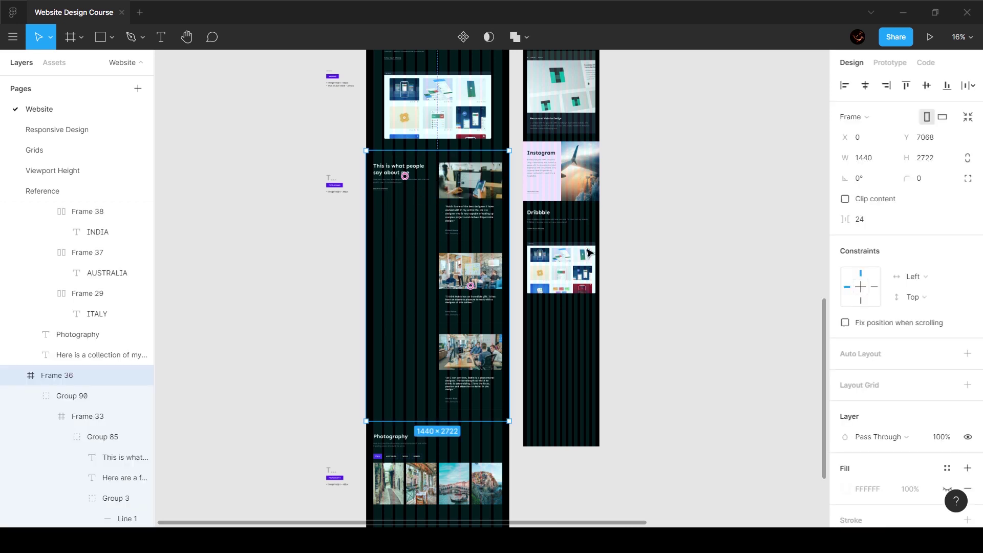
pyautogui.keyDown('alt'); pyautogui.moveTo(588, 253); pyautogui.dragTo(701, 255); pyautogui.keyUp('alt')
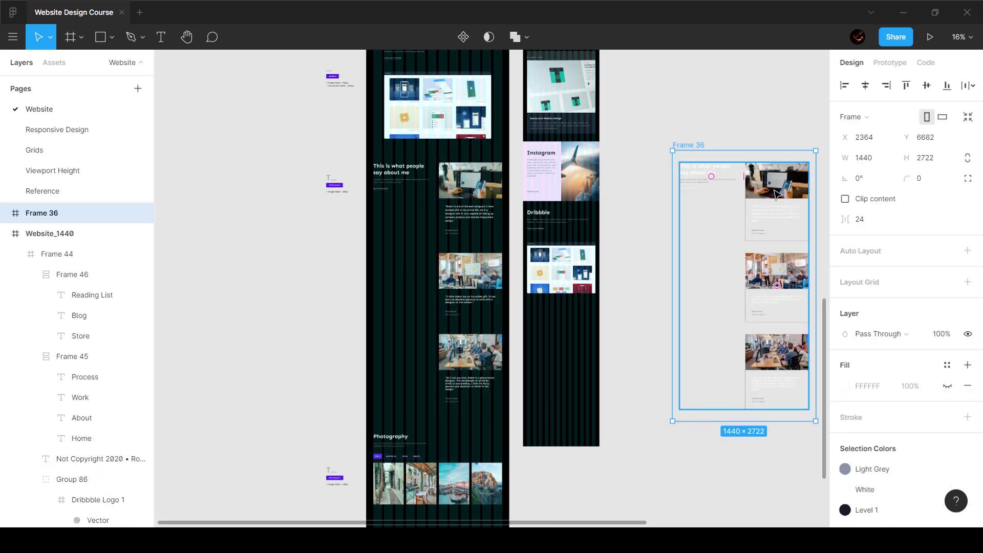
# Step: Move the testimonials heading block from the duplicated section into the tablet page, below the Dribbble mockup
pyautogui.press('Return')
pyautogui.click(752, 103)
pyautogui.click(724, 175)
pyautogui.moveTo(726, 174); pyautogui.dragTo(564, 323)
pyautogui.scroll(3, 561, 318)
# Step: Frame the Dribbble text and browser mockup together and enlarge the frame to 768 × 1008, spanning the tablet page's width
pyautogui.click(538, 231)
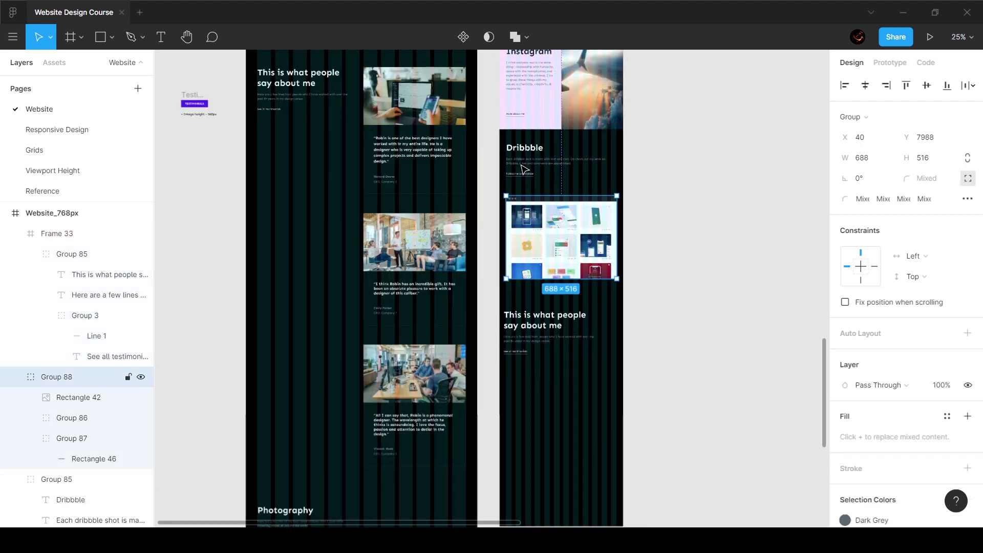
pyautogui.keyDown('shift'); pyautogui.click(523, 169); pyautogui.keyUp('shift')
pyautogui.rightClick(533, 221)
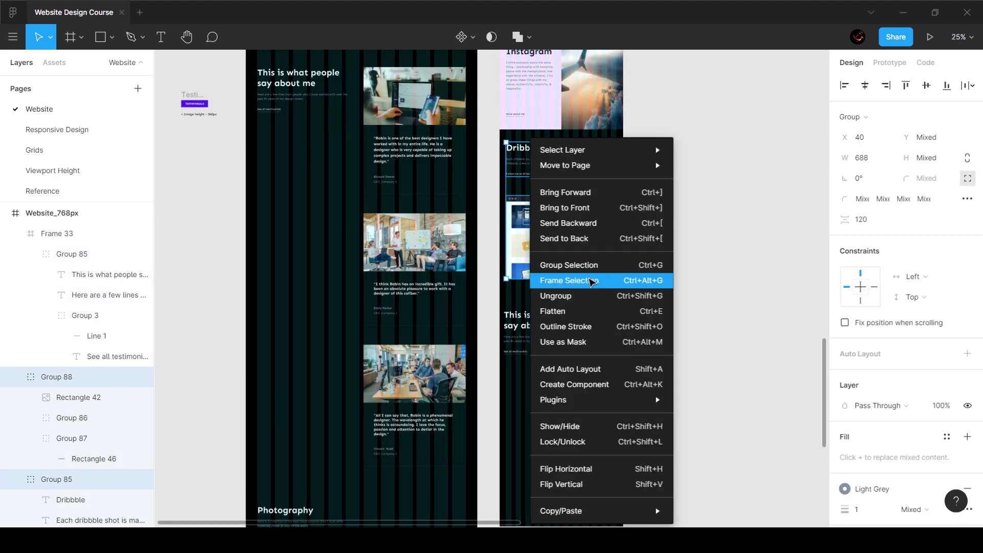
pyautogui.click(591, 281)
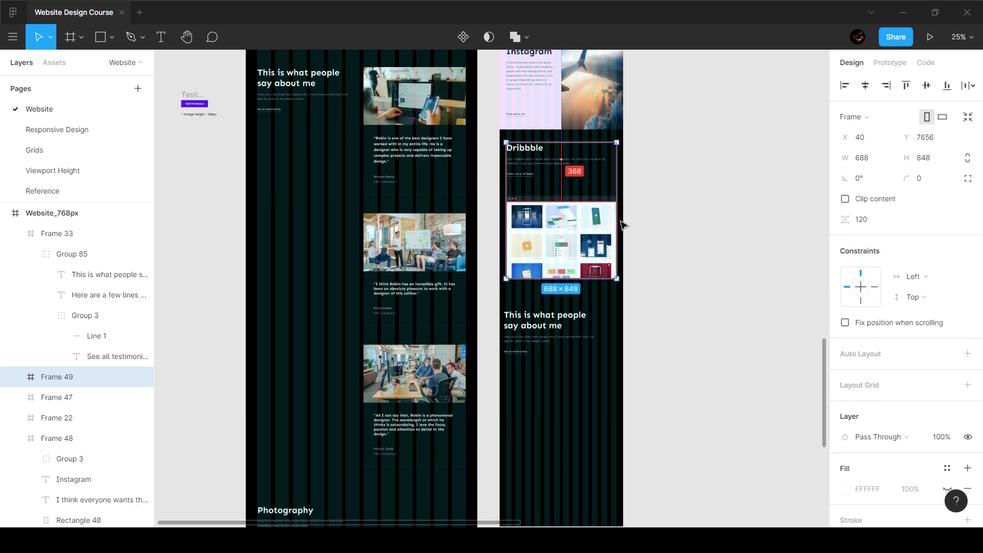
pyautogui.moveTo(589, 143); pyautogui.dragTo(592, 137)
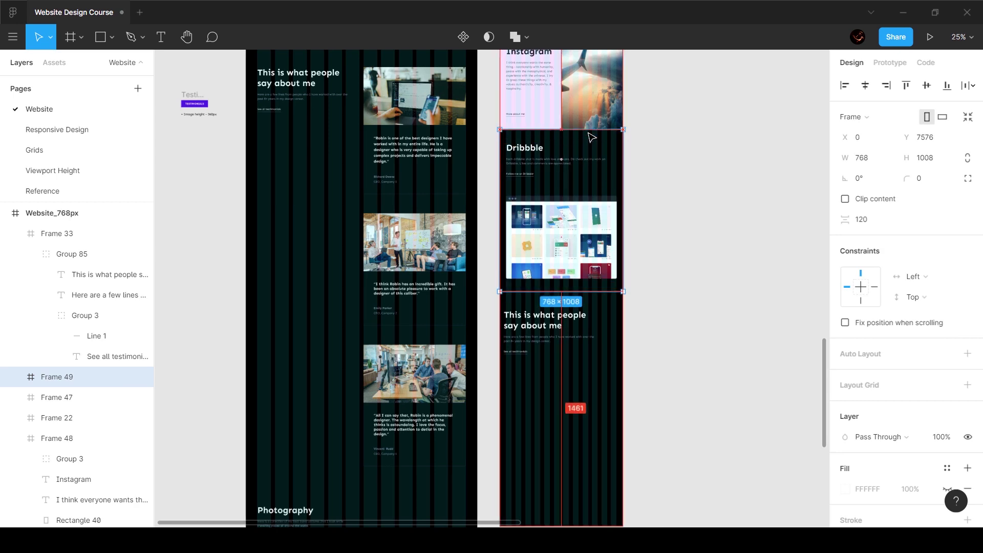
pyautogui.click(679, 151)
# Step: Try positioning the testimonials heading block at X 40, Y 8664 on the tablet grid
pyautogui.click(544, 320)
pyautogui.scroll(3, 515, 322)
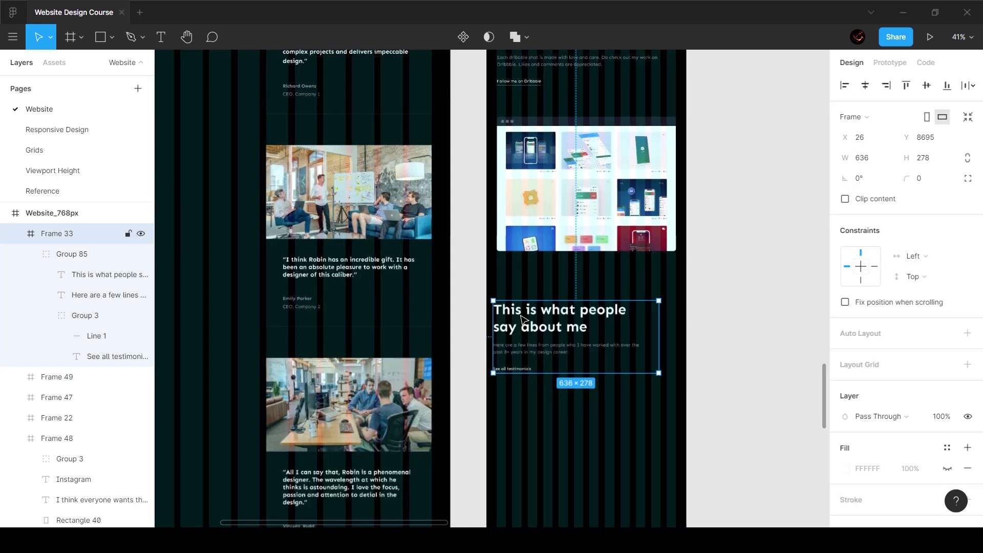
pyautogui.hotkey('shift', 'Up')
pyautogui.hotkey('shift', 'Up')
pyautogui.hotkey('shift', 'Up')
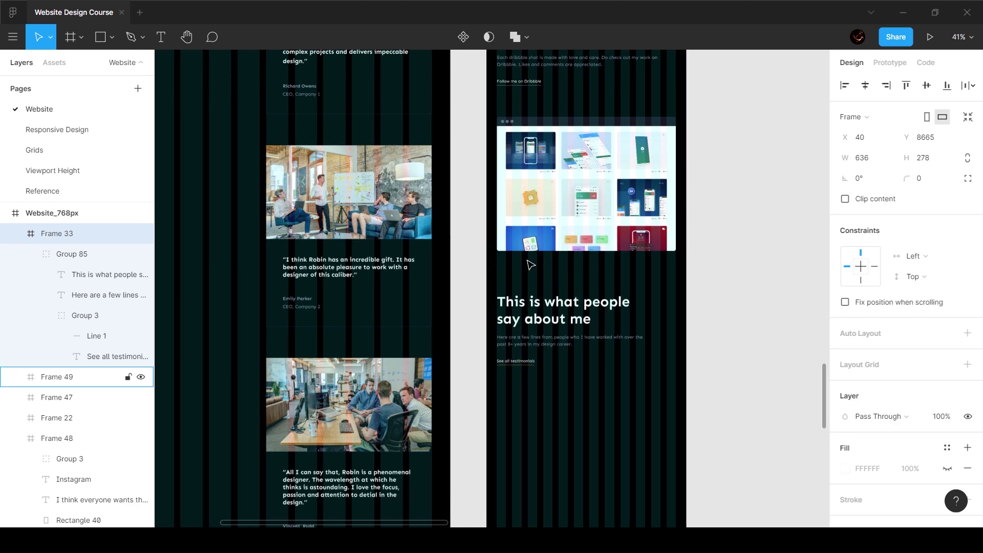
pyautogui.press('Up')
# Step: Try widening the testimonials heading and its paragraph to 688 across the full tablet grid
pyautogui.scroll(5, 595, 326)
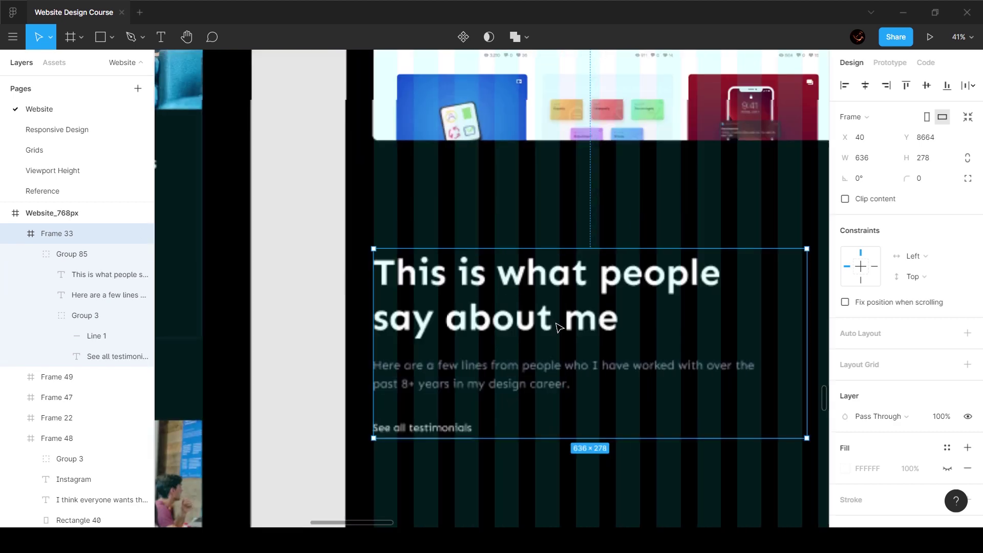
pyautogui.doubleClick(556, 325)
pyautogui.scroll(-3, 755, 348)
pyautogui.moveTo(785, 348); pyautogui.dragTo(799, 344)
pyautogui.scroll(5, 794, 348)
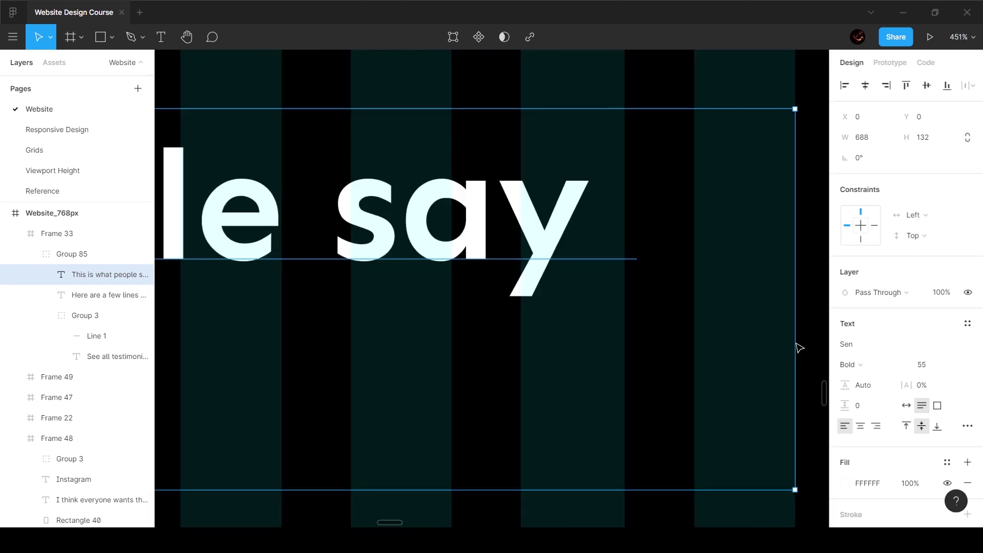
pyautogui.scroll(-10, 799, 349)
pyautogui.click(753, 384)
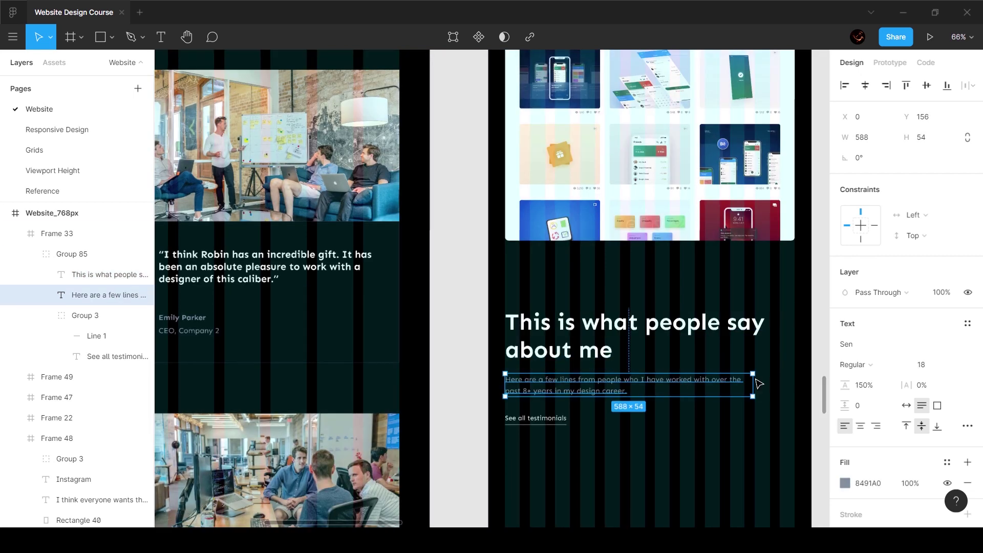
pyautogui.moveTo(753, 385); pyautogui.dragTo(795, 385)
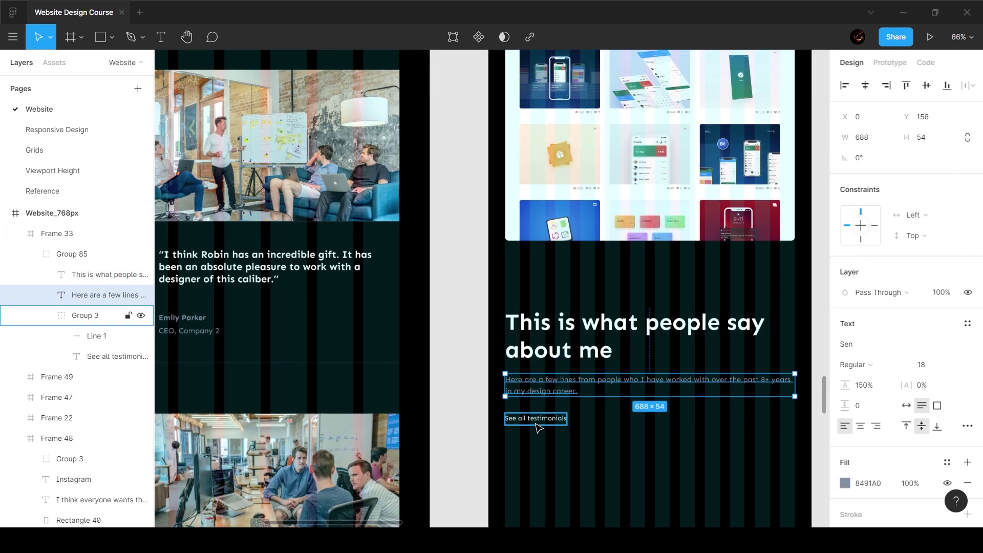
# Step: Try widening the frame around the testimonials heading block to 688
pyautogui.click(562, 462)
pyautogui.scroll(-3, 617, 363)
pyautogui.click(635, 384)
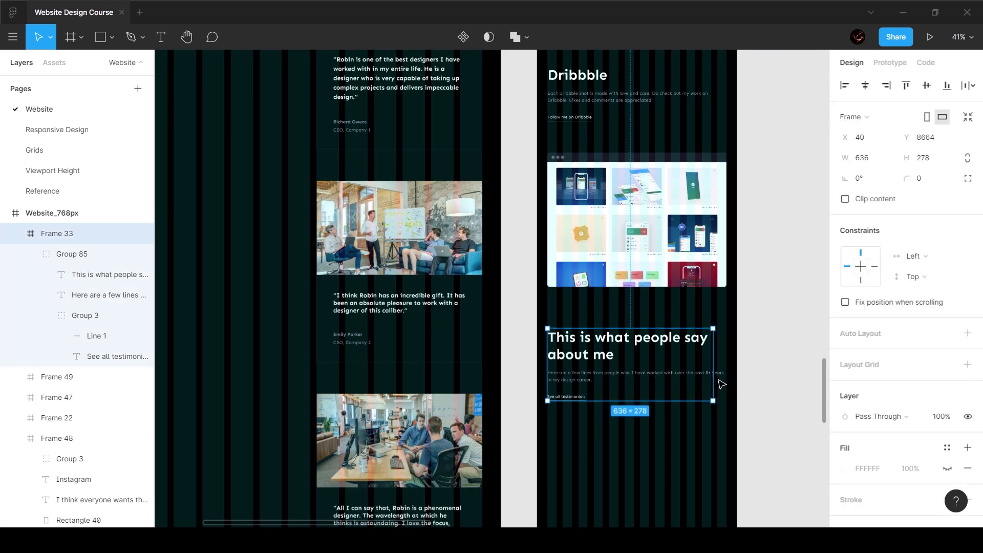
pyautogui.moveTo(730, 374); pyautogui.dragTo(731, 374)
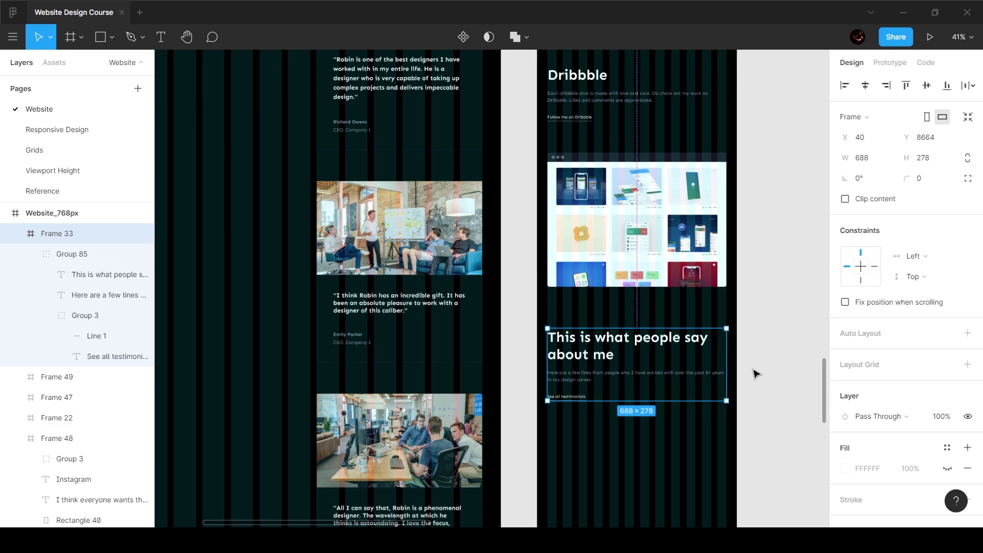
pyautogui.click(756, 373)
# Step: Try extending the Website_768px frame well below its current end to make room for the testimonials
pyautogui.scroll(-5, 679, 340)
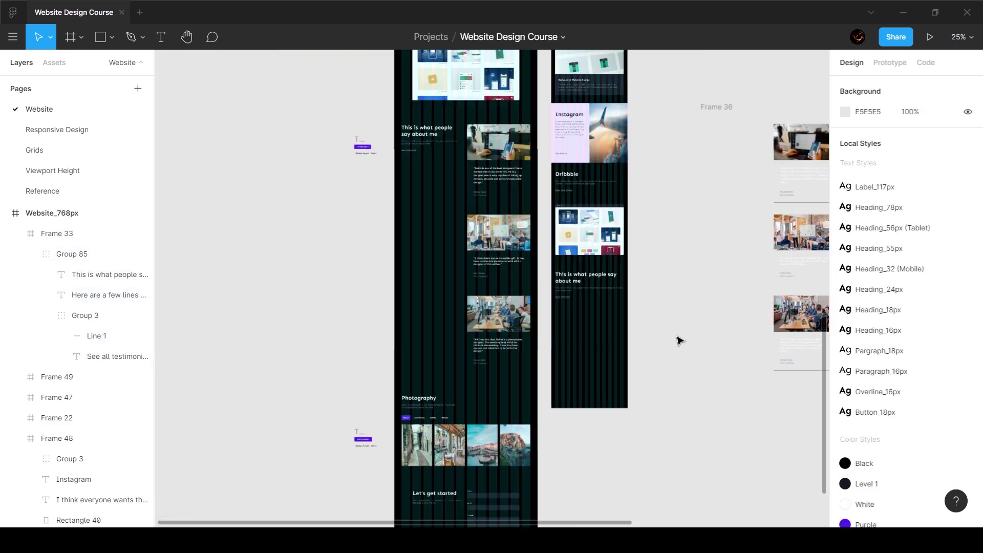
pyautogui.click(810, 154)
pyautogui.scroll(15, 620, 223)
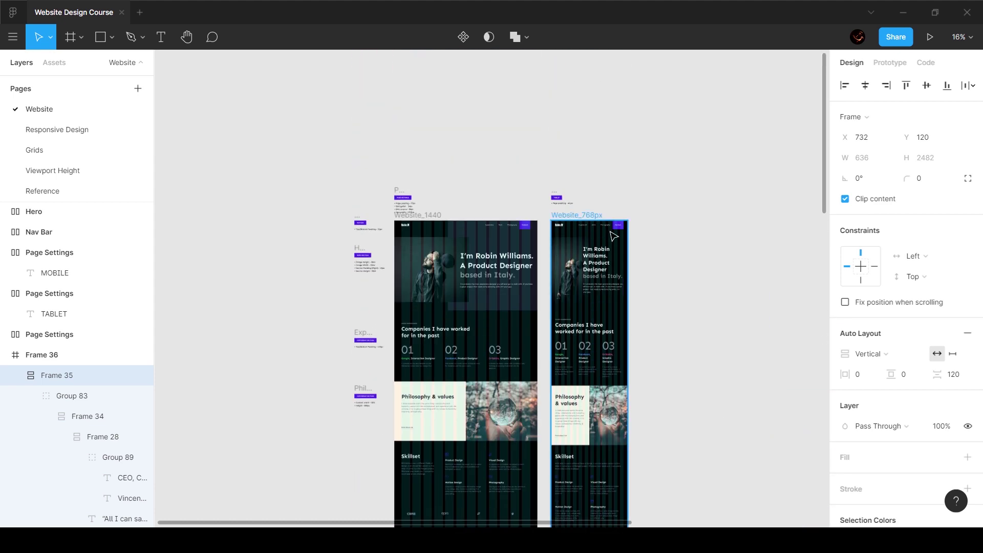
pyautogui.click(614, 237)
pyautogui.scroll(-10, 640, 234)
pyautogui.scroll(-5, 641, 234)
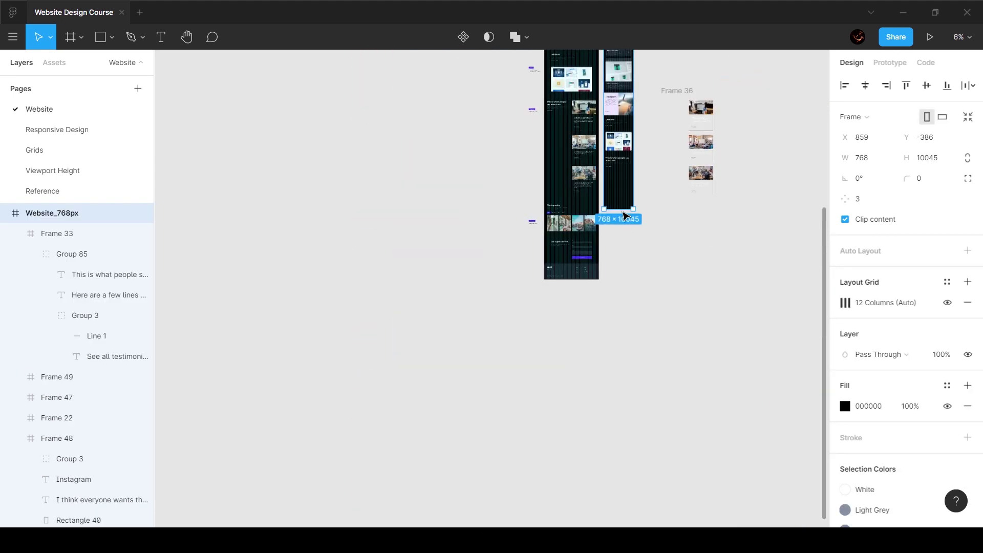
pyautogui.moveTo(625, 308); pyautogui.dragTo(628, 421)
pyautogui.click(665, 110)
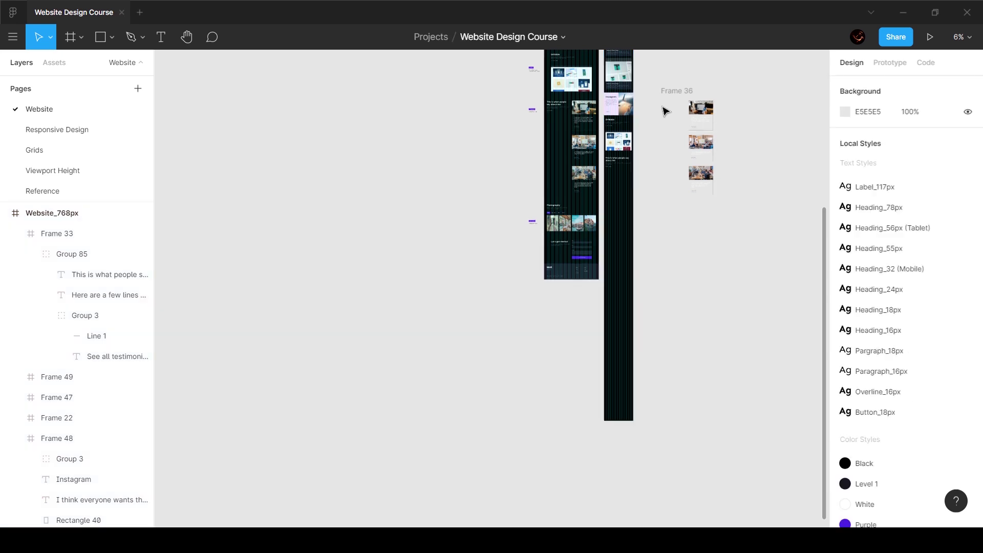
# Step: Try placing the stack of testimonial images and quotes under the testimonials heading block on the tablet page
pyautogui.scroll(7, 661, 106)
pyautogui.click(791, 128)
pyautogui.moveTo(681, 255); pyautogui.dragTo(490, 395)
pyautogui.keyDown('ctrl'); pyautogui.scroll(5, 462, 408); pyautogui.keyUp('ctrl')
# Step: Undo the testimonial stack placement, the page extension, and the widening and repositioning of the testimonials heading block
pyautogui.hotkey('ctrl', 'z')
pyautogui.hotkey('ctrl', 'z')
pyautogui.hotkey('ctrl', 'z')
pyautogui.hotkey('ctrl', 'z')
pyautogui.hotkey('ctrl', 'z')
pyautogui.hotkey('ctrl', 'z')
pyautogui.hotkey('ctrl', 'z')
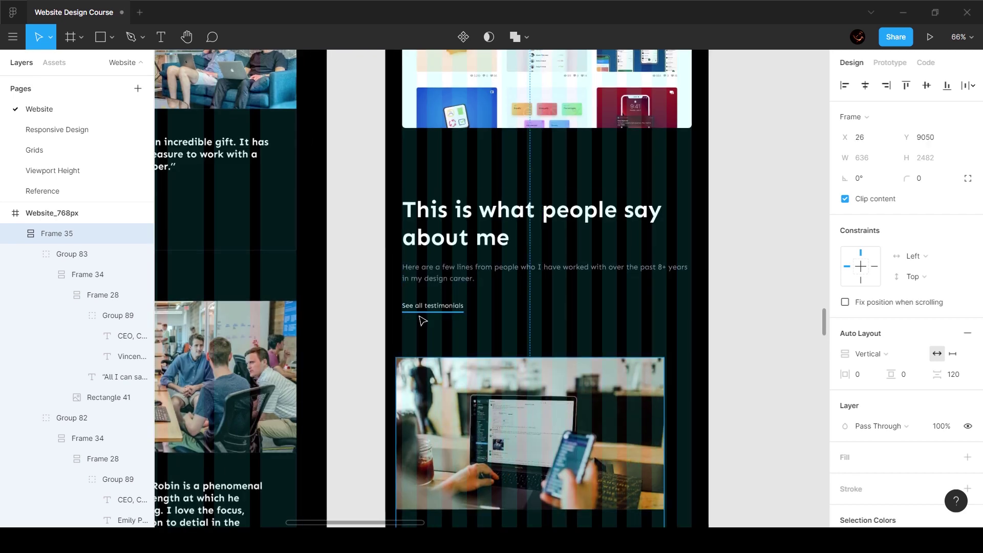
pyautogui.hotkey('ctrl', 'z')
pyautogui.hotkey('ctrl', 'z')
pyautogui.hotkey('ctrl', 'z')
pyautogui.hotkey('ctrl', 'z')
pyautogui.hotkey('ctrl', 'z')
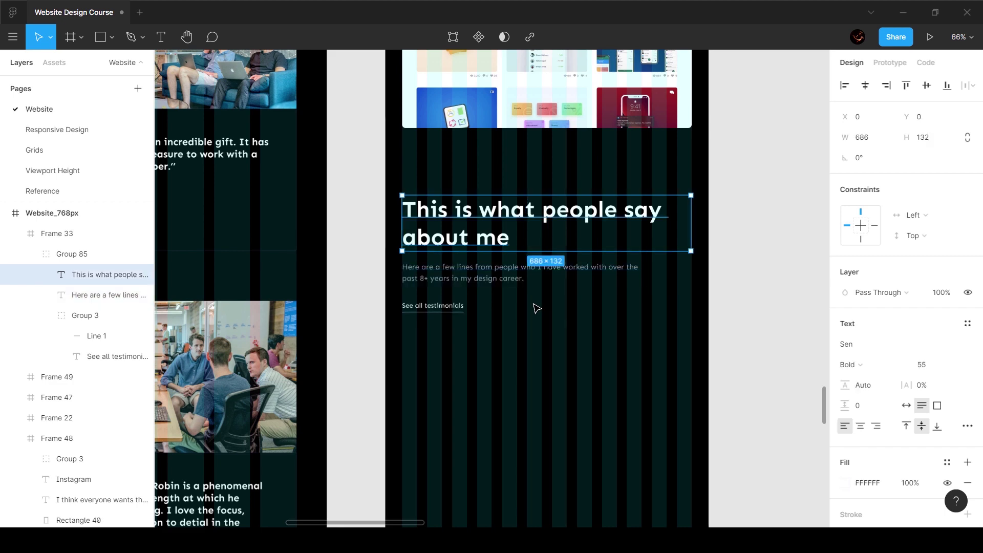
pyautogui.hotkey('ctrl', 'z')
pyautogui.hotkey('ctrl', 'z')
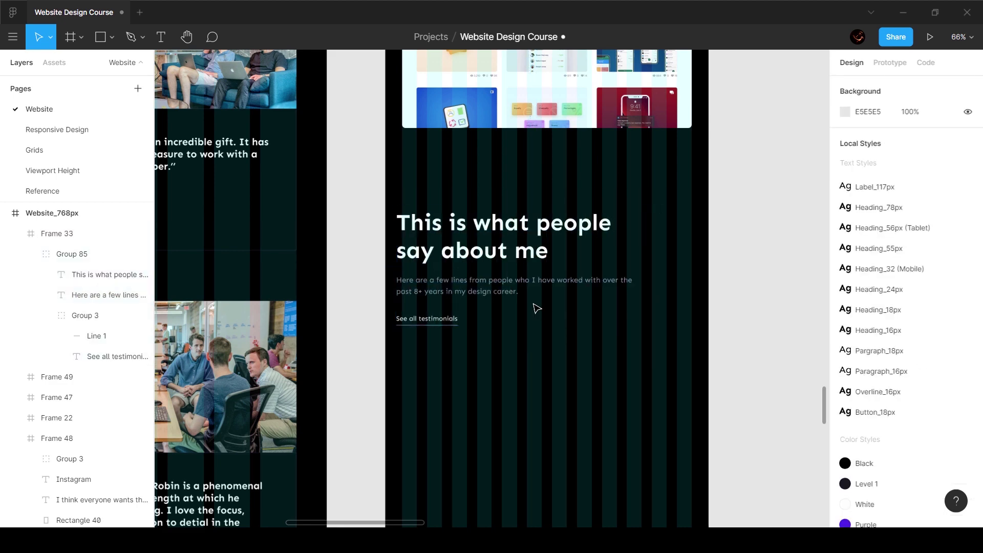
# Step: Narrow the tablet testimonials heading and its descriptive paragraph to a width of 346
pyautogui.click(526, 253)
pyautogui.scroll(-3, 248, 284)
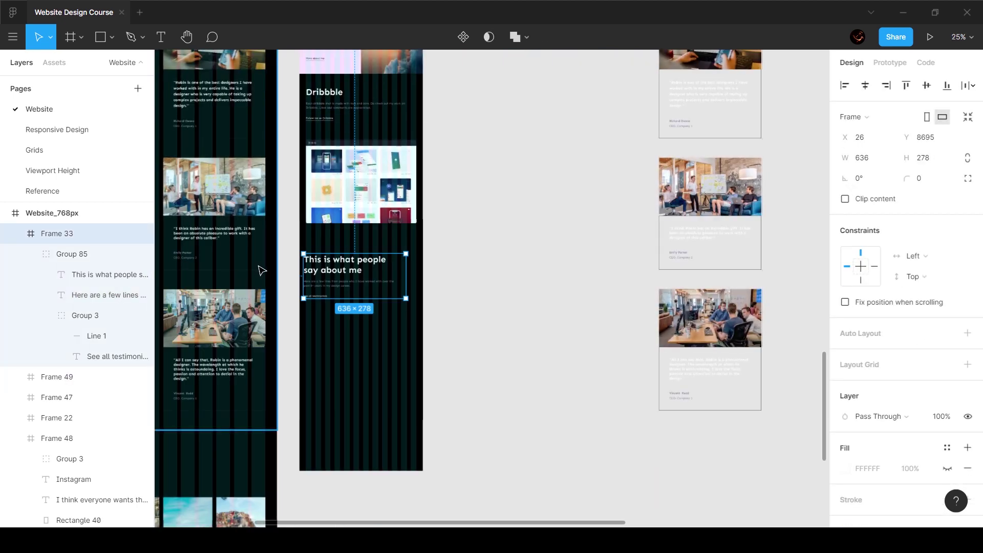
pyautogui.hscroll(-3, 288, 256)
pyautogui.hscroll(1, 289, 257)
pyautogui.scroll(5, 441, 272)
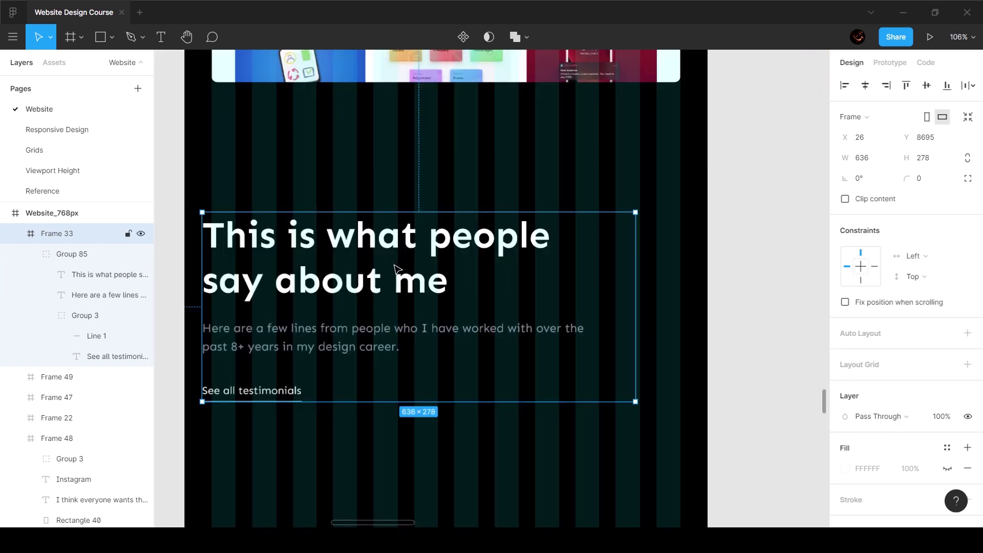
pyautogui.keyDown('ctrl'); pyautogui.click(440, 266); pyautogui.keyUp('ctrl')
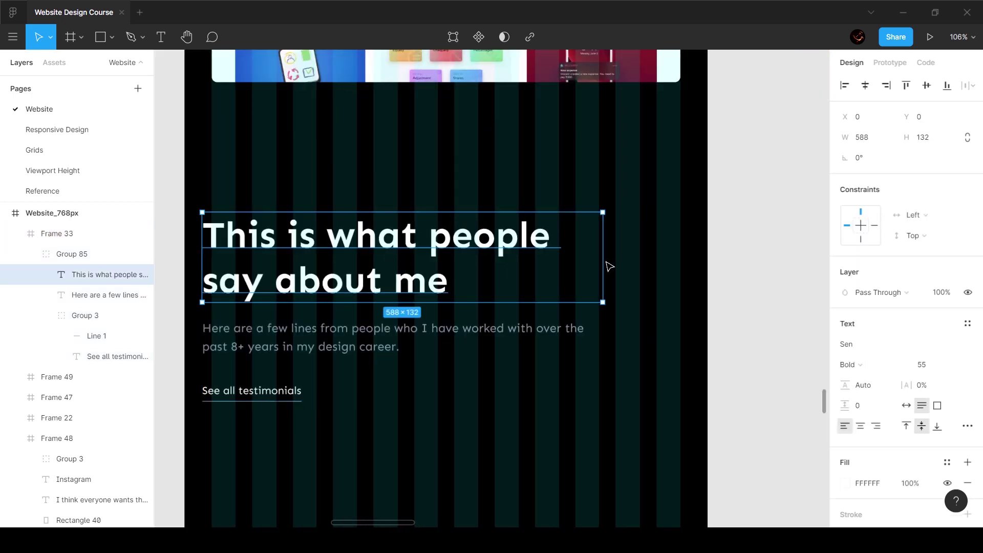
pyautogui.moveTo(603, 262); pyautogui.dragTo(473, 262)
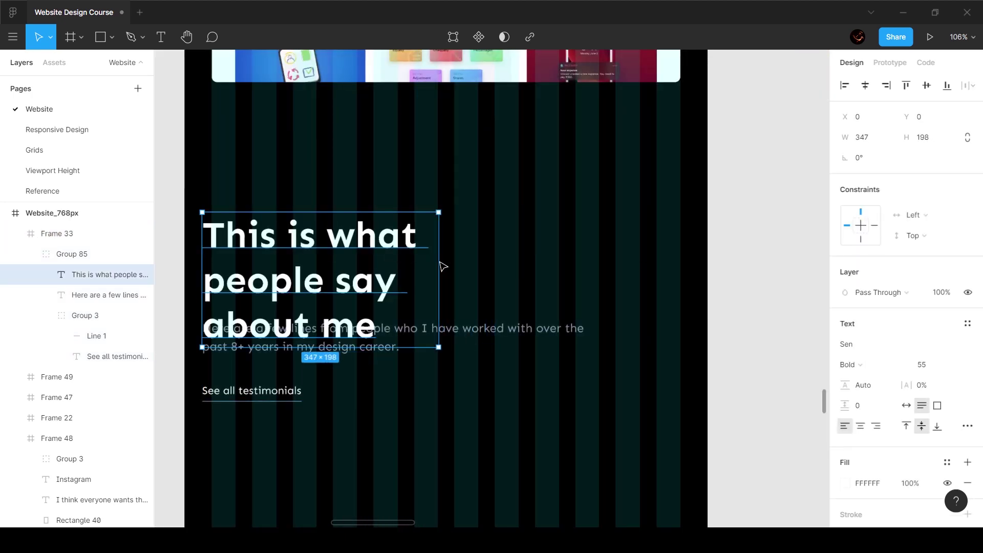
pyautogui.scroll(5, 440, 254)
pyautogui.scroll(-5, 439, 252)
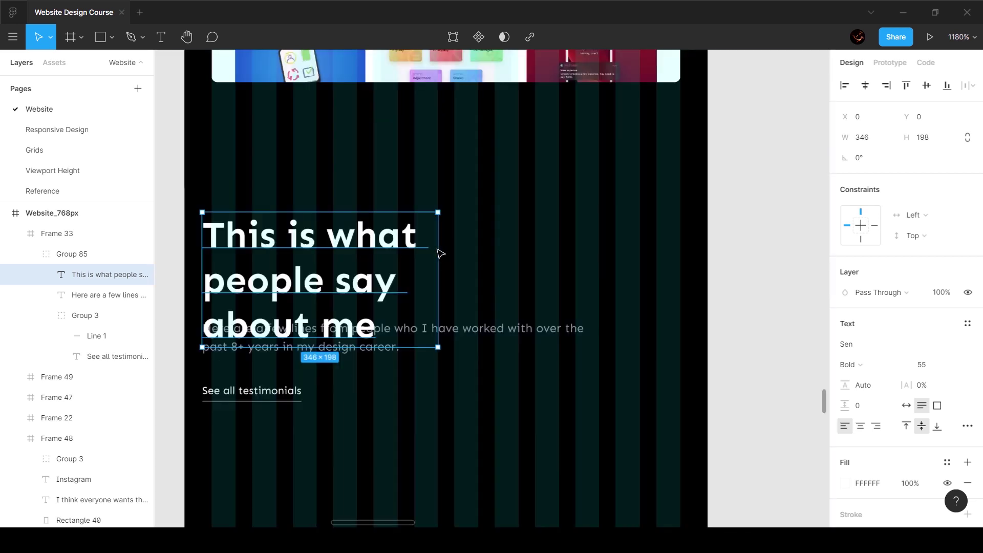
pyautogui.click(496, 334)
pyautogui.moveTo(603, 336); pyautogui.dragTo(452, 337)
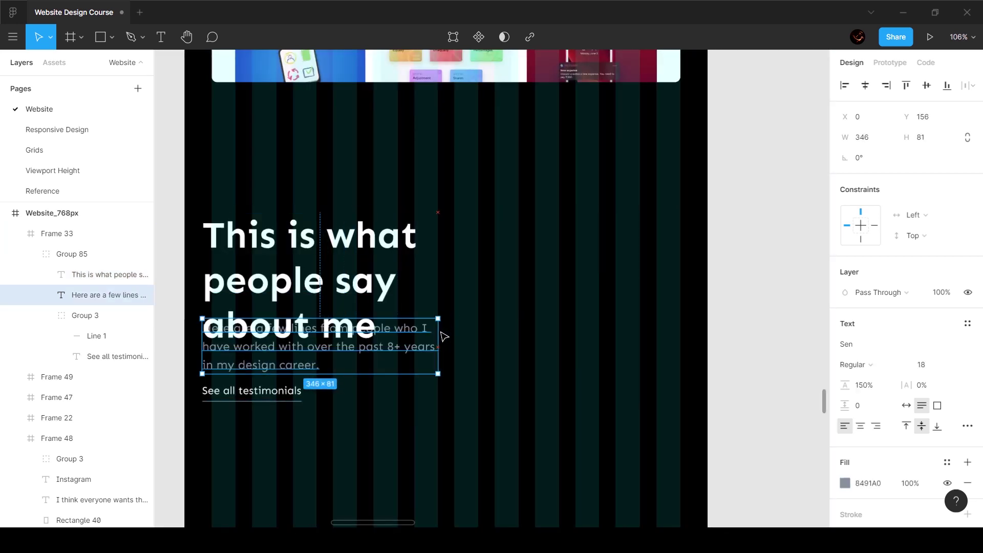
# Step: Move the testimonials paragraph and the "See all testimonials" link down together, clear of the three-line heading
pyautogui.hscroll(-5, 398, 400)
pyautogui.click(407, 390)
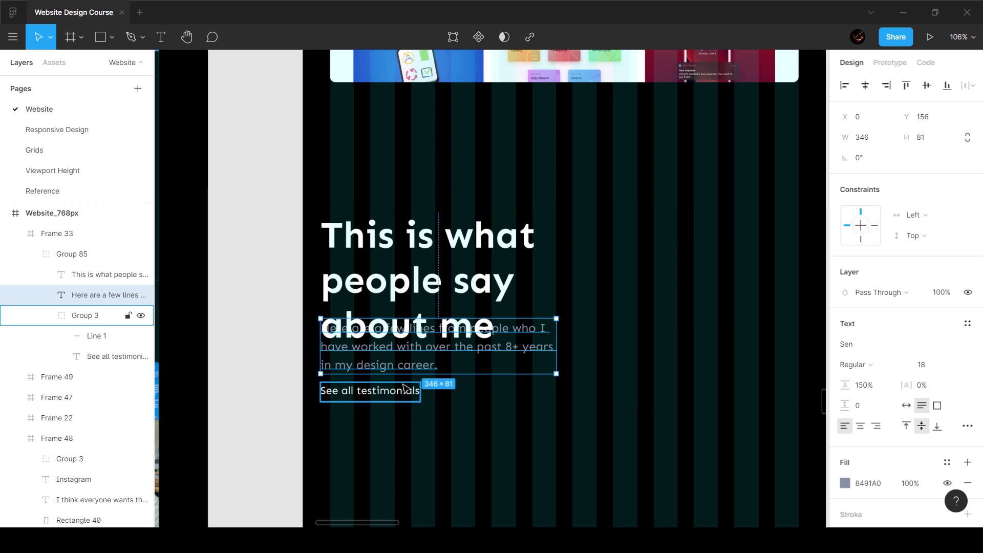
pyautogui.keyDown('shift'); pyautogui.click(423, 368); pyautogui.keyUp('shift')
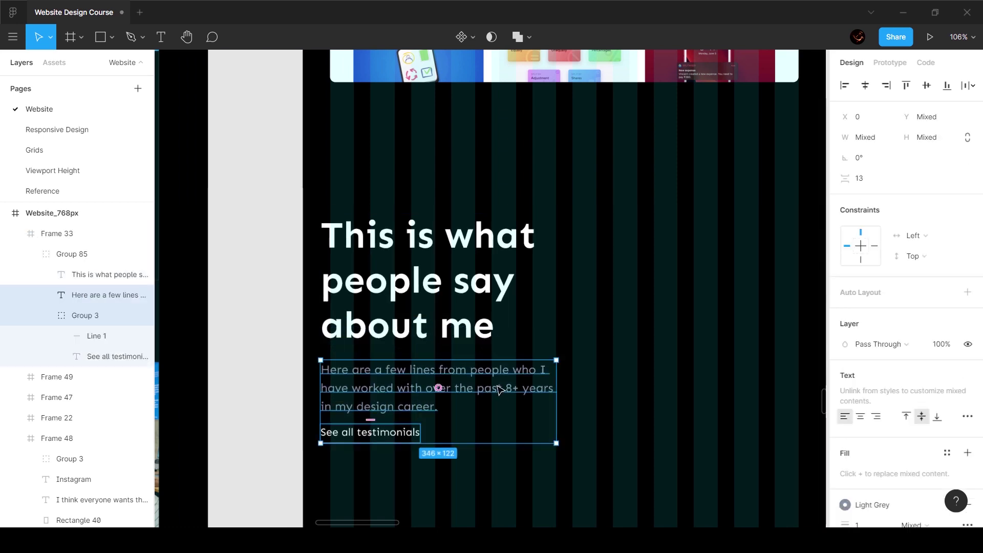
pyautogui.scroll(-5, 501, 391)
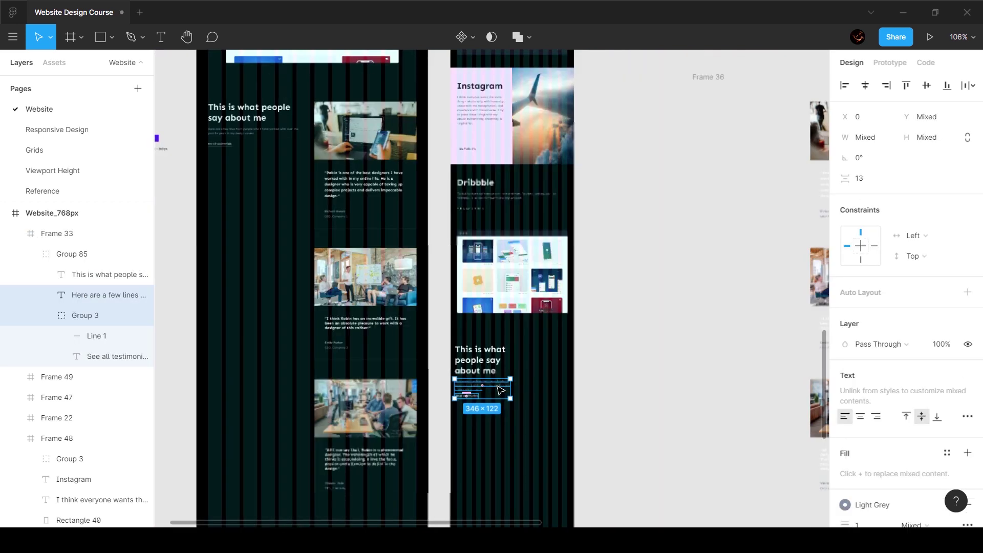
# Step: Nudge the tablet testimonials paragraph down to Y 222, increasing its gap below the three-line heading
pyautogui.click(250, 113)
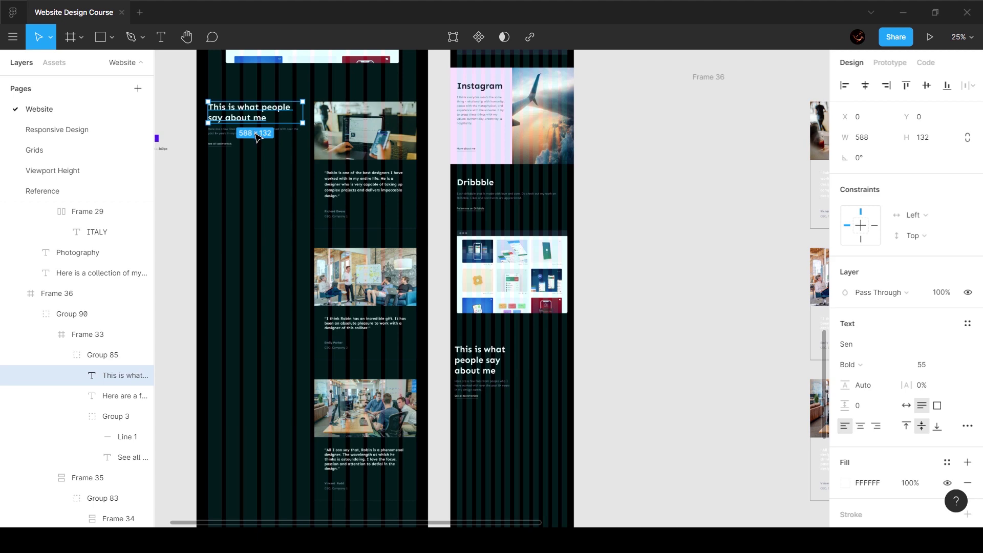
pyautogui.click(519, 429)
pyautogui.scroll(6, 481, 387)
pyautogui.keyDown('ctrl'); pyautogui.click(483, 390); pyautogui.keyUp('ctrl')
pyautogui.press('alt')
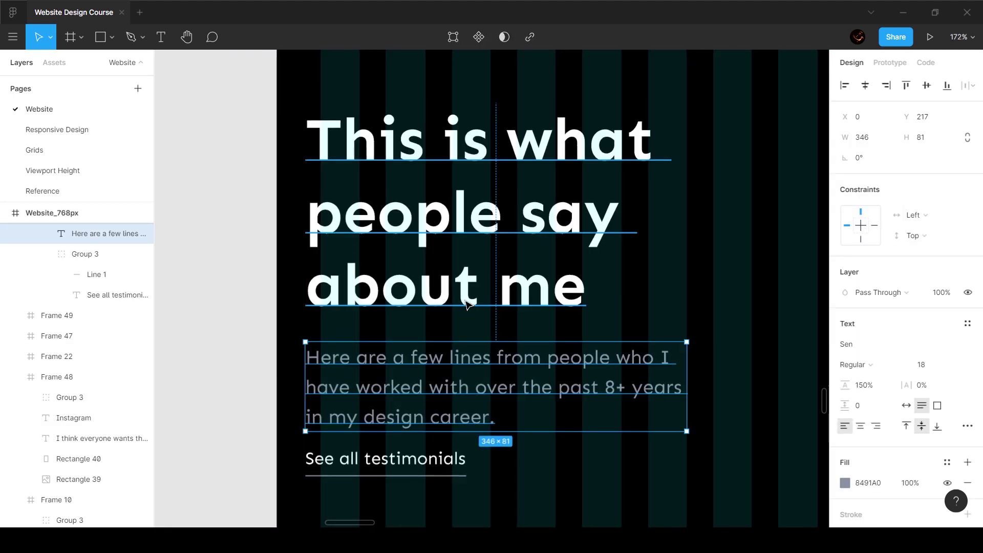
pyautogui.press('Down')
pyautogui.press('Down')
pyautogui.press('Down')
pyautogui.press('Down')
pyautogui.press('alt')
pyautogui.press('Down')
pyautogui.press('alt')
pyautogui.scroll(-2, 482, 308)
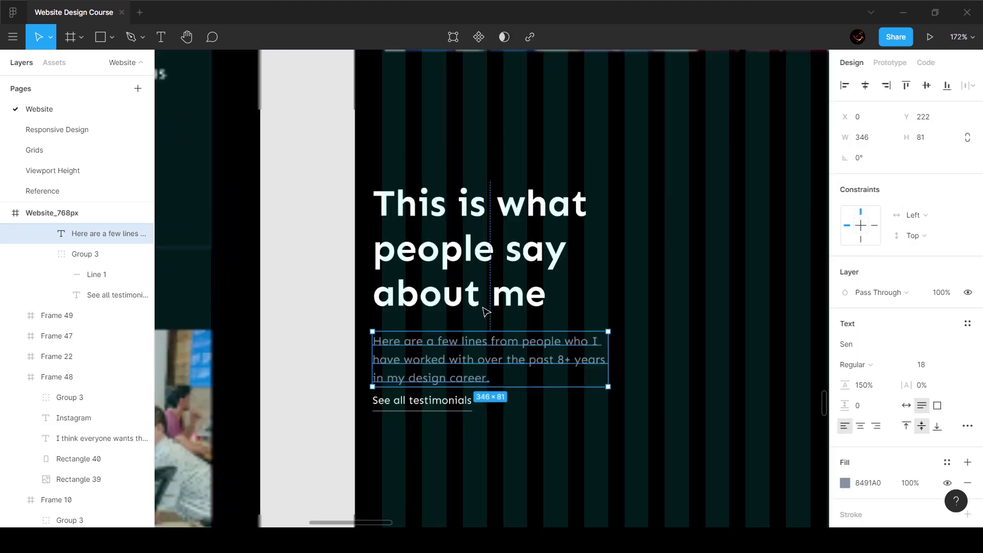
# Step: Increase the vertical spacing between the tablet testimonials paragraph and the "See all testimonials" link
pyautogui.scroll(-2, 483, 307)
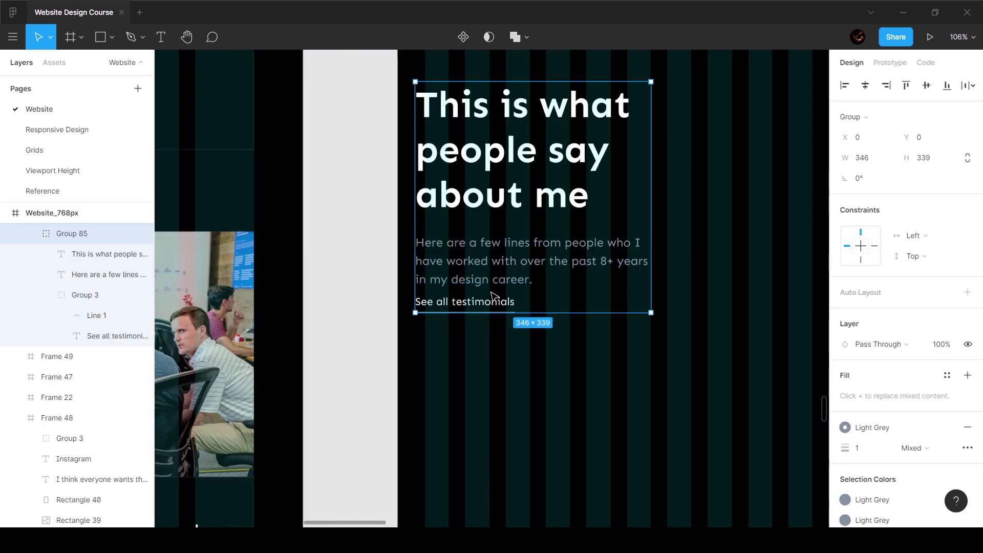
pyautogui.doubleClick(492, 286)
pyautogui.click(488, 302)
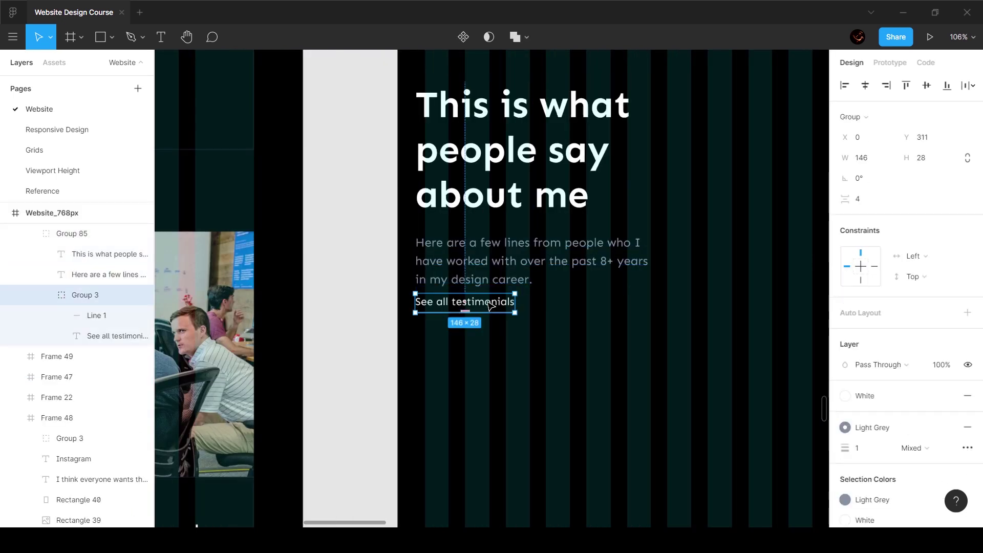
pyautogui.keyDown('shift'); pyautogui.click(501, 267); pyautogui.keyUp('shift')
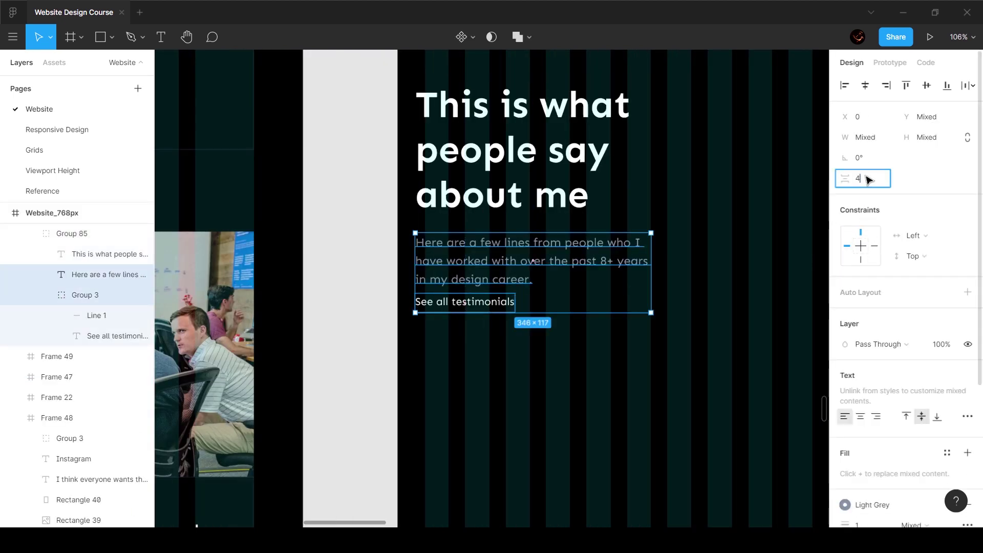
pyautogui.press('Return')
pyautogui.click(713, 411)
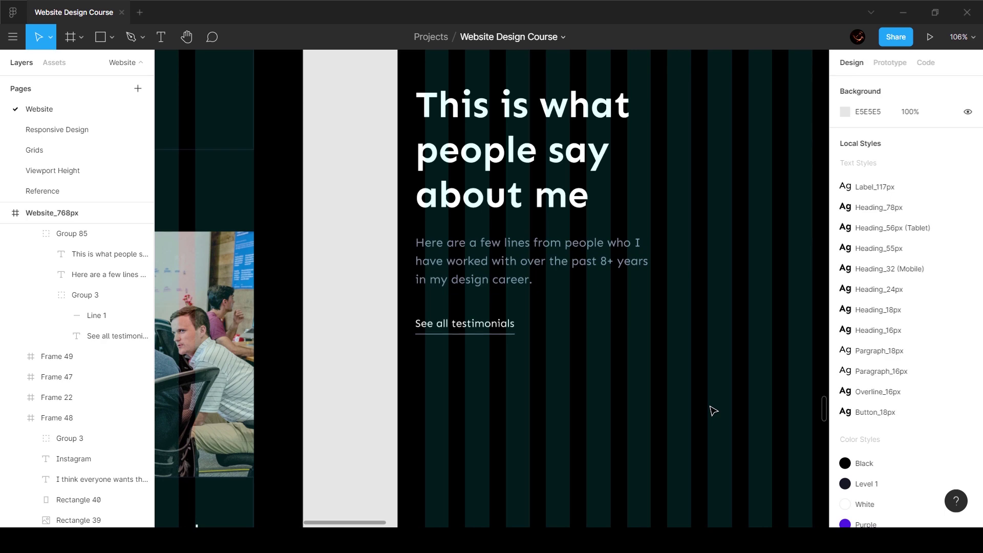
# Step: Place the testimonial stack beside the tablet testimonials heading at X 396, Y 8695 and narrow it to a width of 332
pyautogui.scroll(-10, 713, 411)
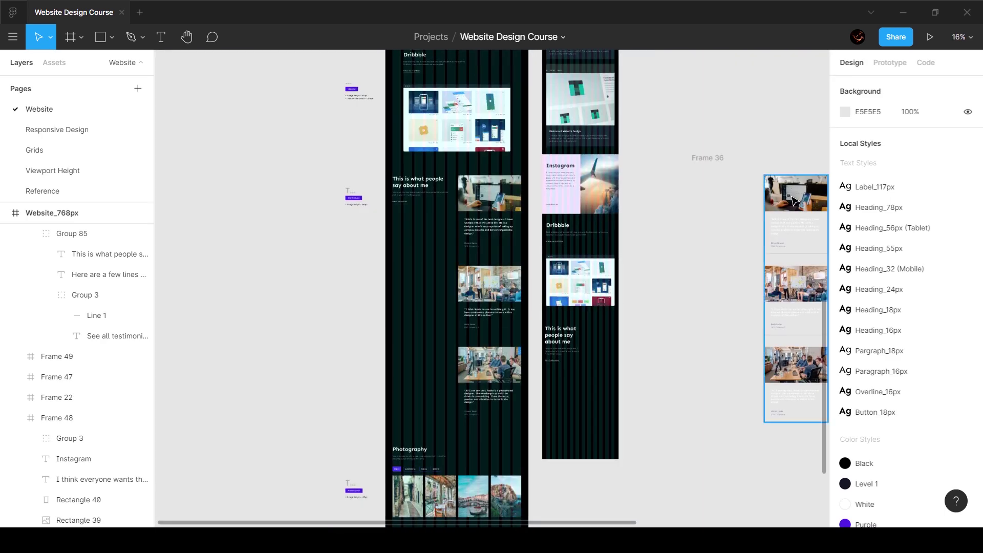
pyautogui.moveTo(793, 200); pyautogui.dragTo(578, 338)
pyautogui.scroll(8, 614, 348)
pyautogui.scroll(-3, 641, 322)
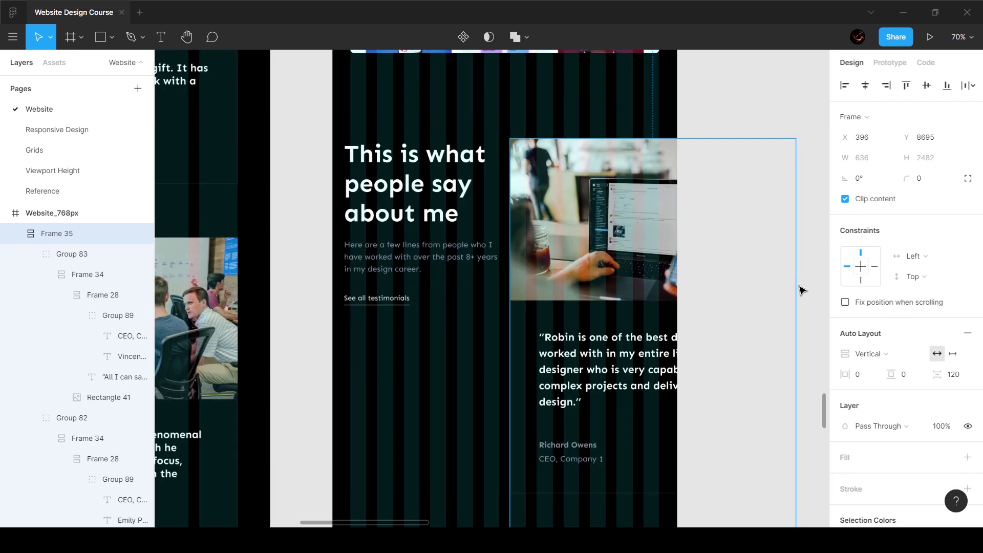
pyautogui.moveTo(797, 290); pyautogui.dragTo(665, 292)
pyautogui.scroll(5, 666, 292)
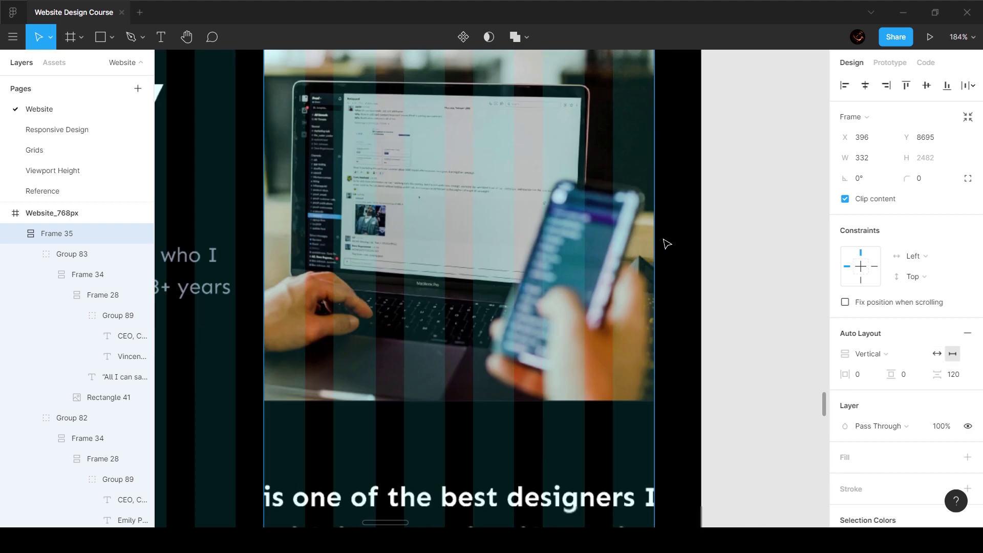
pyautogui.scroll(-5, 667, 244)
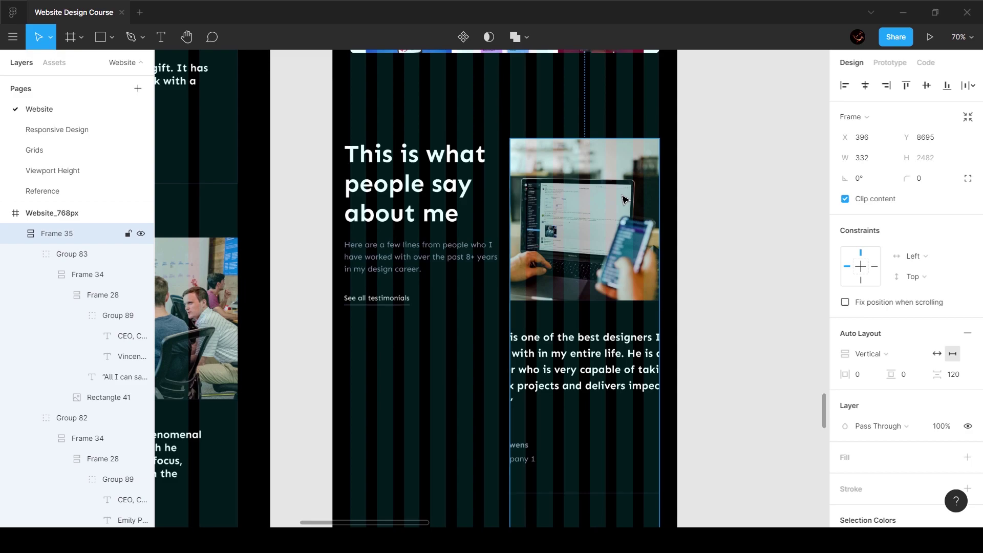
# Step: Narrow the first testimonial's auto layout frame, containing its image and quote, to a width of 332
pyautogui.keyDown('ctrl'); pyautogui.click(603, 239); pyautogui.keyUp('ctrl')
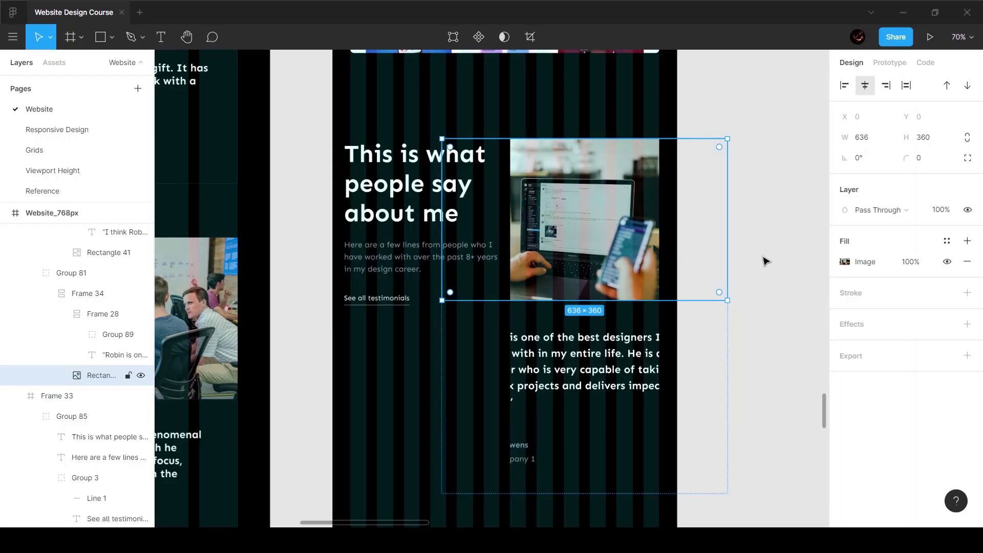
pyautogui.click(81, 314)
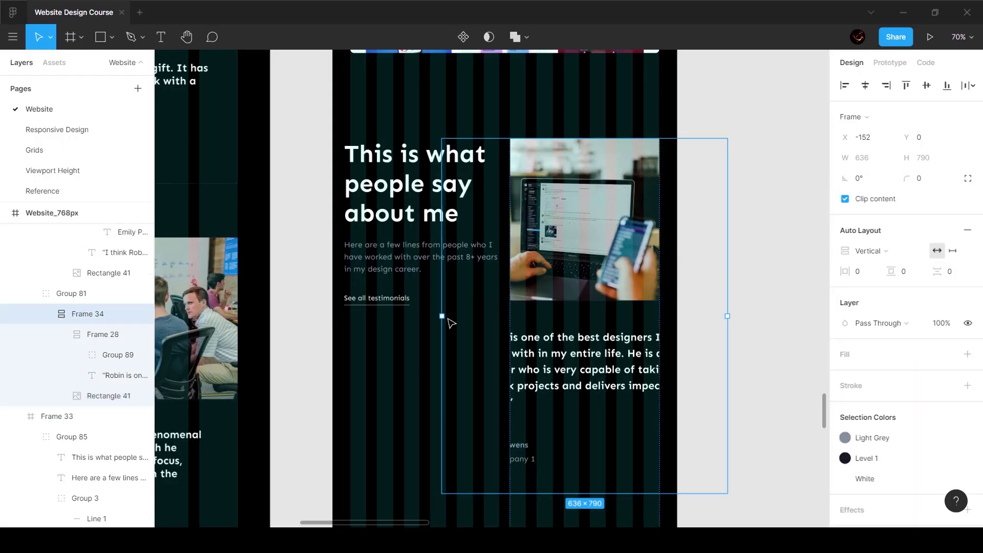
pyautogui.moveTo(443, 318); pyautogui.dragTo(584, 323)
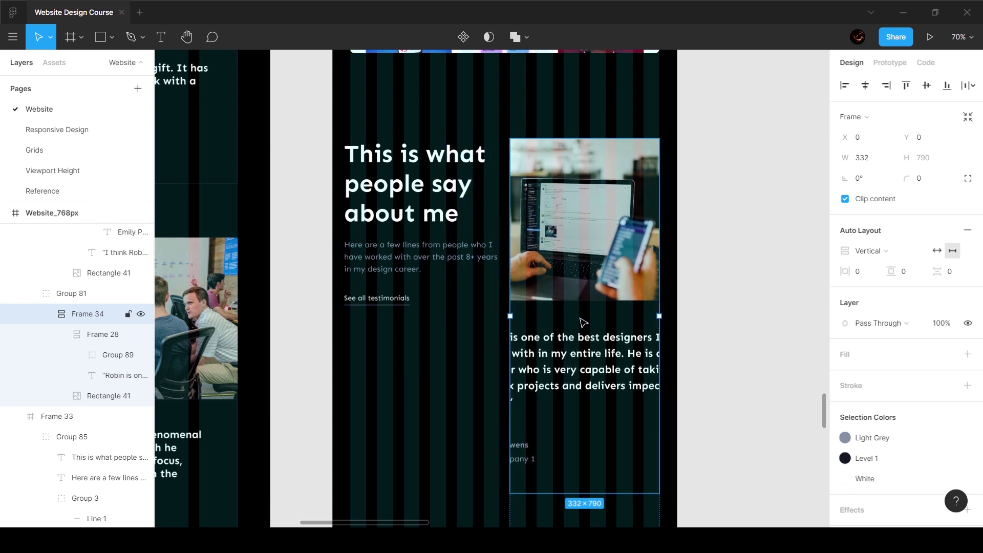
# Step: Narrow the first testimonial's inner quote frame to a width of 333 beneath the laptop image
pyautogui.click(97, 334)
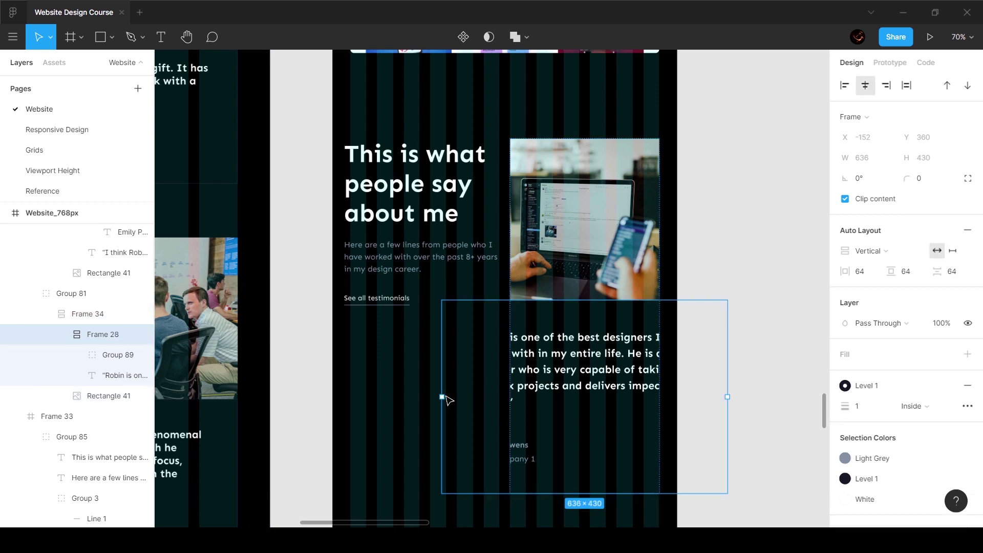
pyautogui.moveTo(443, 397); pyautogui.dragTo(496, 398)
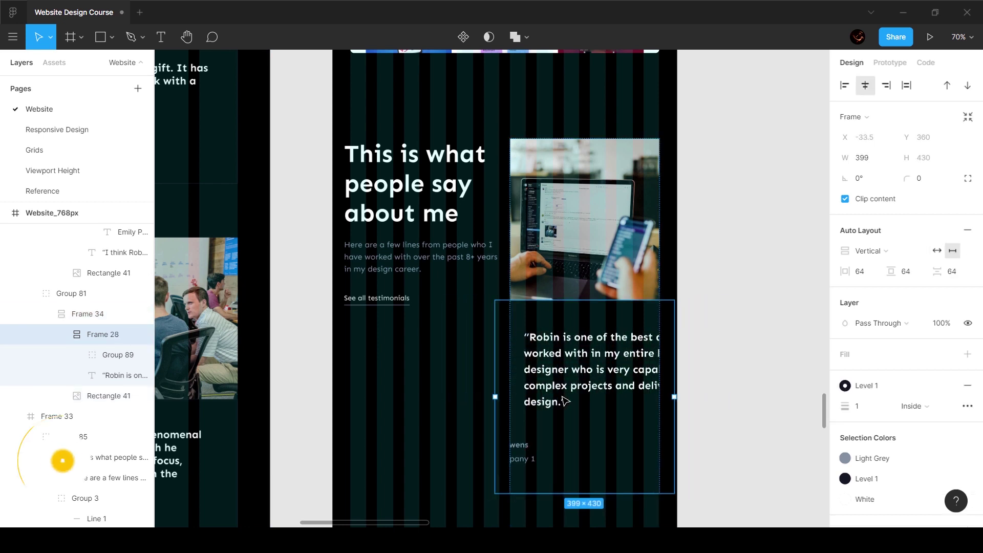
pyautogui.moveTo(565, 401); pyautogui.dragTo(585, 401)
pyautogui.scroll(5, 527, 304)
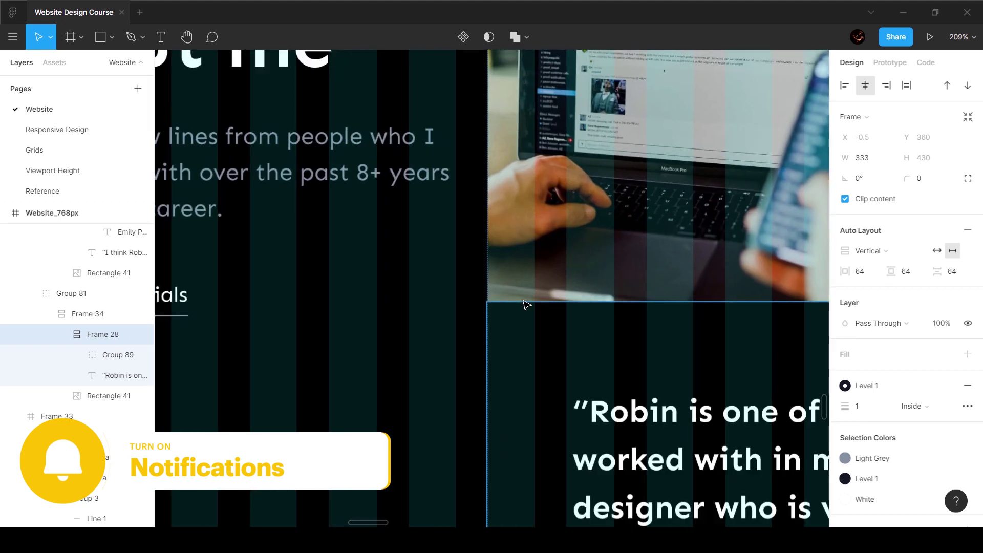
pyautogui.scroll(-7, 526, 304)
pyautogui.scroll(3, 542, 332)
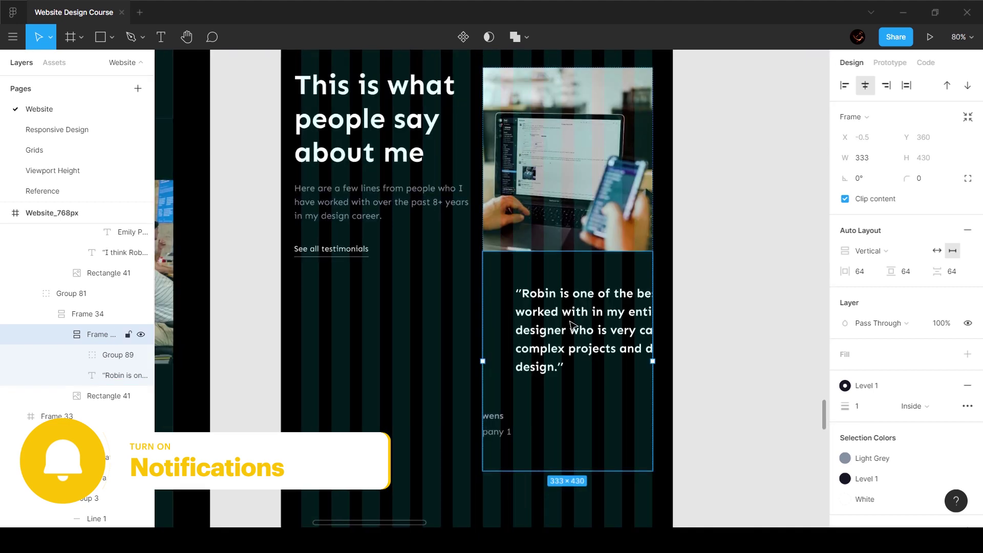
# Step: Set the first testimonial quote frame's horizontal and vertical padding to 32
pyautogui.keyDown('ctrl'); pyautogui.click(555, 320); pyautogui.keyUp('ctrl')
pyautogui.click(568, 273)
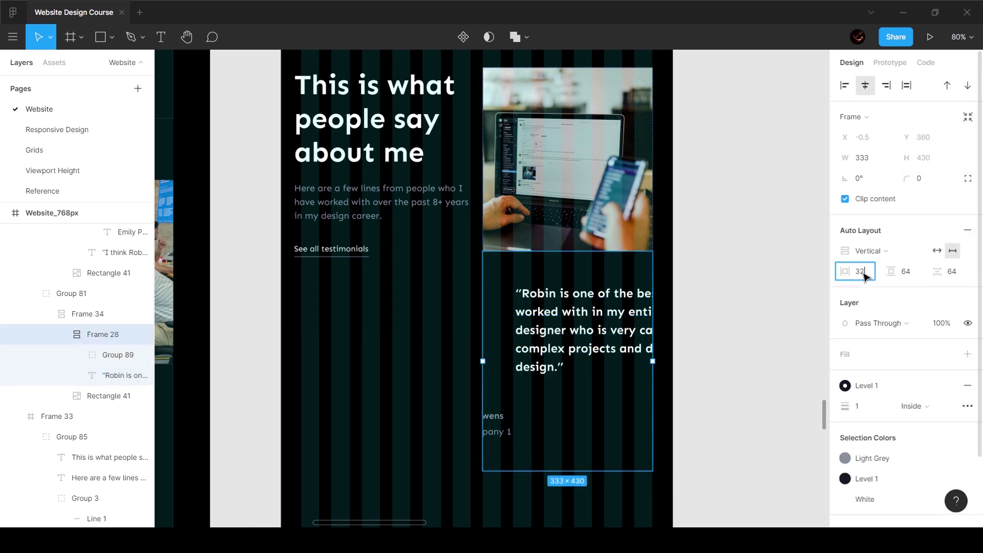
pyautogui.press('Return')
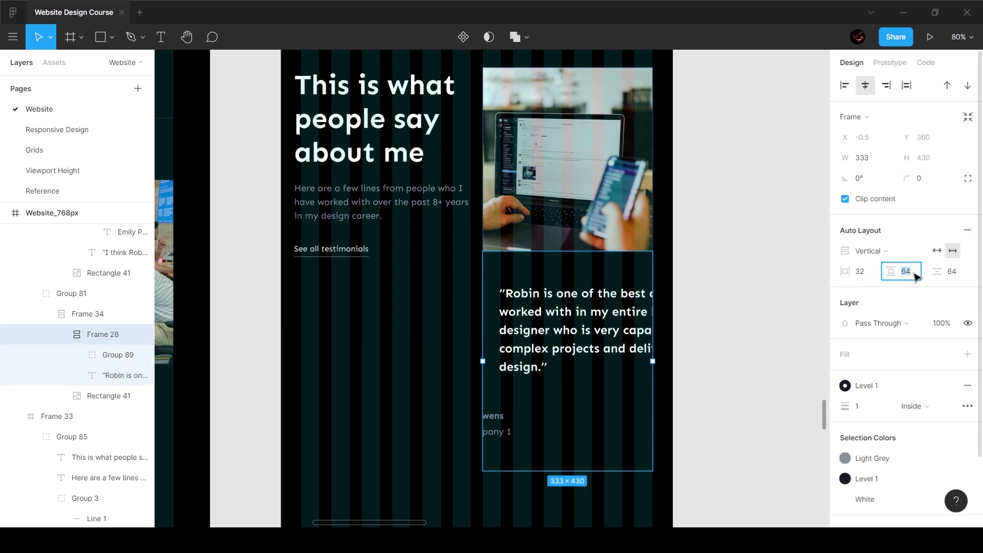
pyautogui.write('32')
pyautogui.press('Return')
pyautogui.press('Escape')
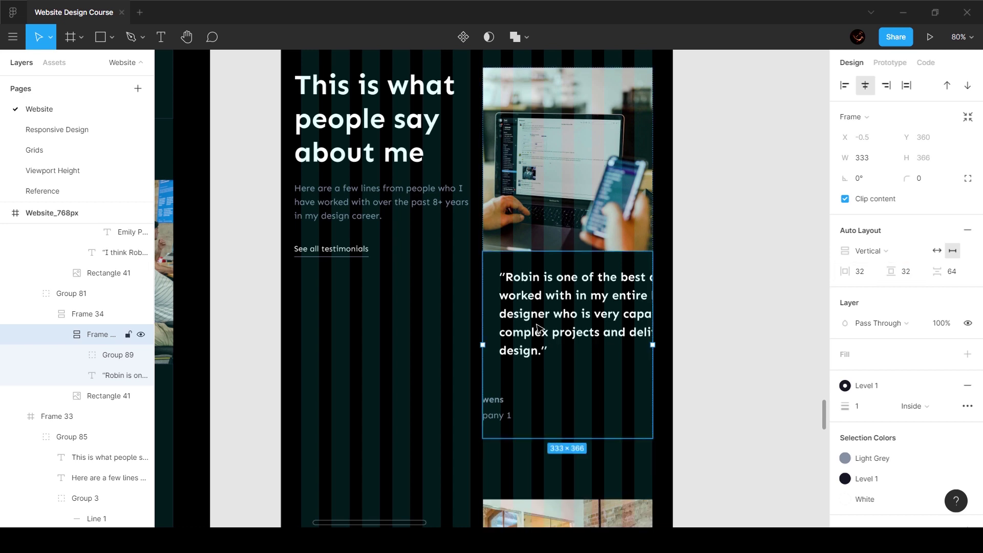
# Step: Narrow the group with the first testimonial's author name and job title to a width of 264
pyautogui.click(538, 329)
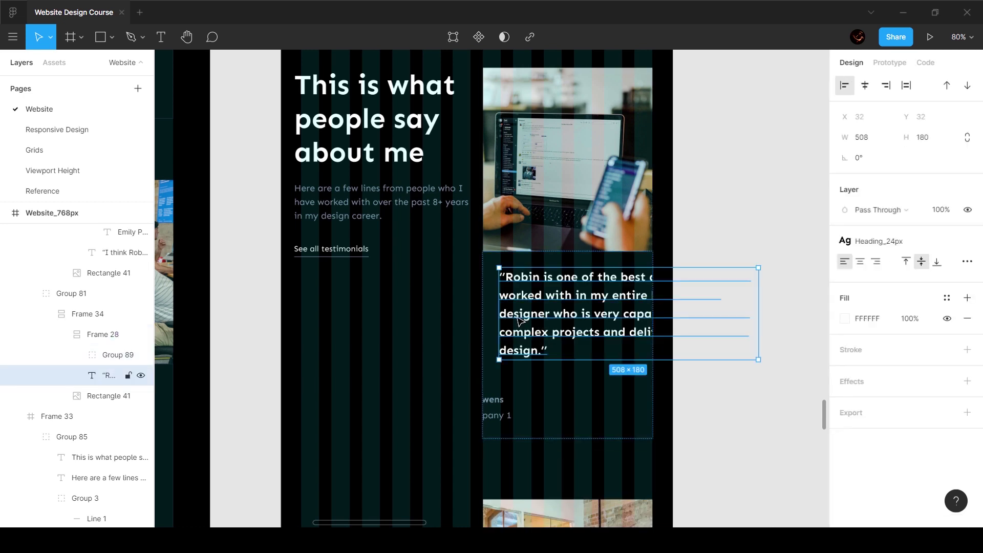
pyautogui.click(502, 415)
pyautogui.moveTo(705, 420); pyautogui.dragTo(576, 420)
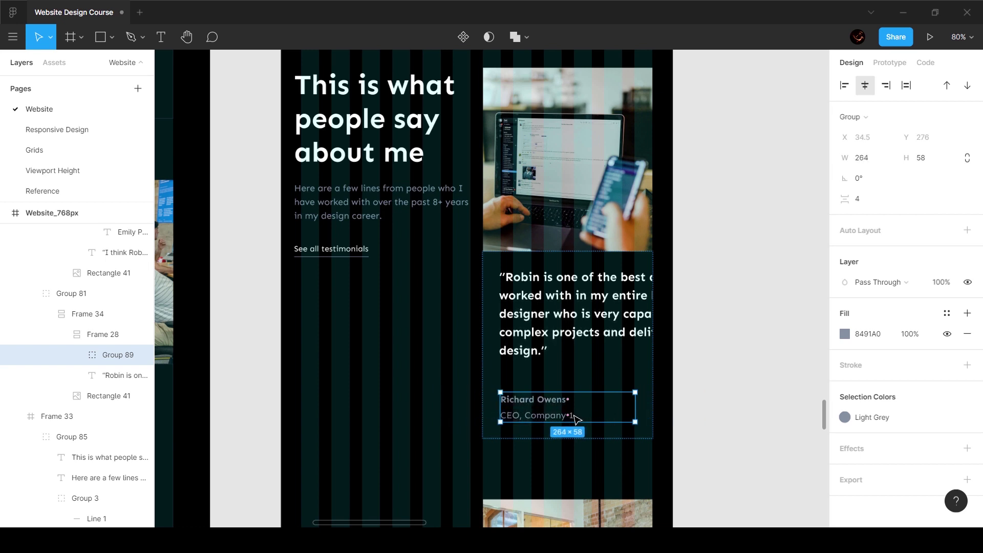
pyautogui.scroll(3, 486, 414)
pyautogui.press('alt')
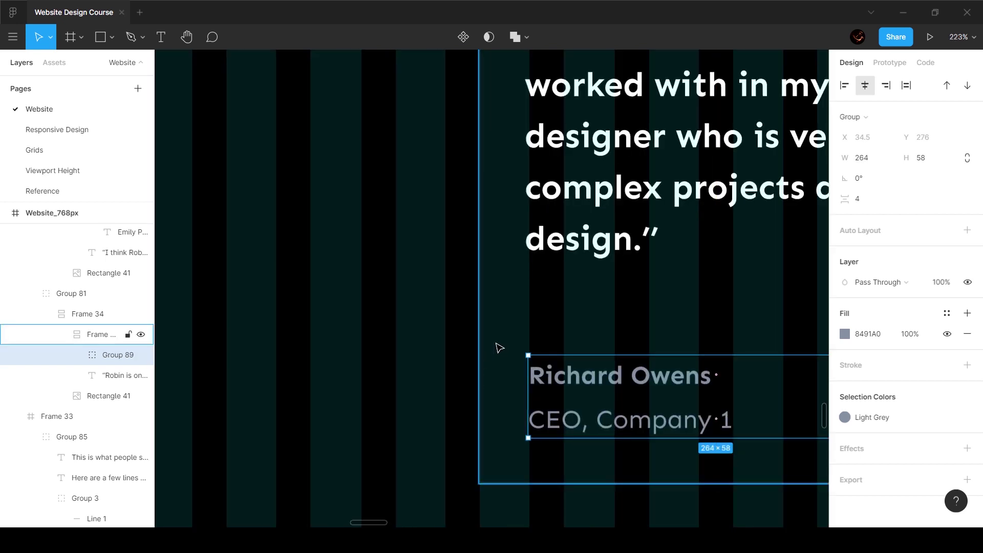
pyautogui.scroll(-3, 495, 275)
# Step: Narrow the first testimonial's quote text to a width of 269 so it fits inside its padded frame
pyautogui.click(577, 233)
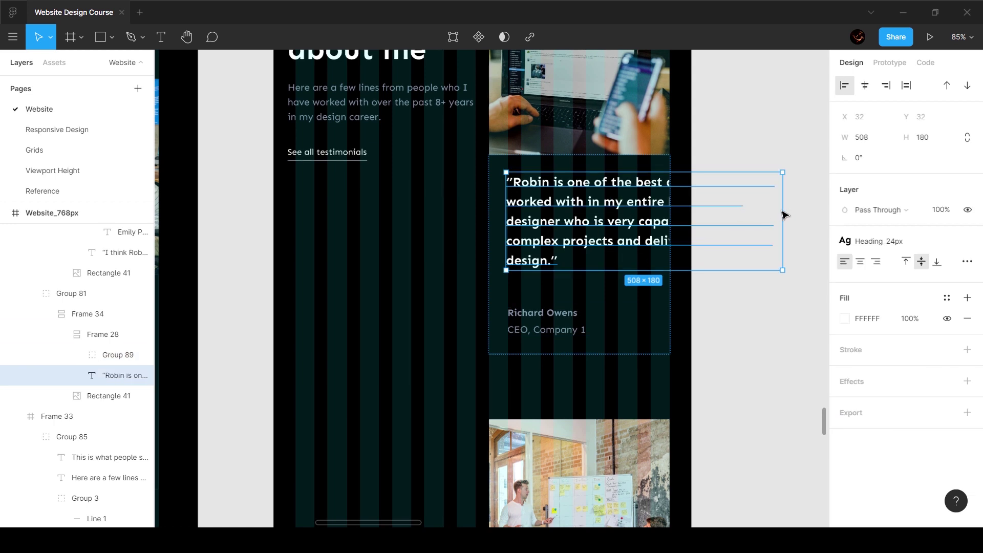
pyautogui.moveTo(783, 220); pyautogui.dragTo(657, 218)
pyautogui.press('alt')
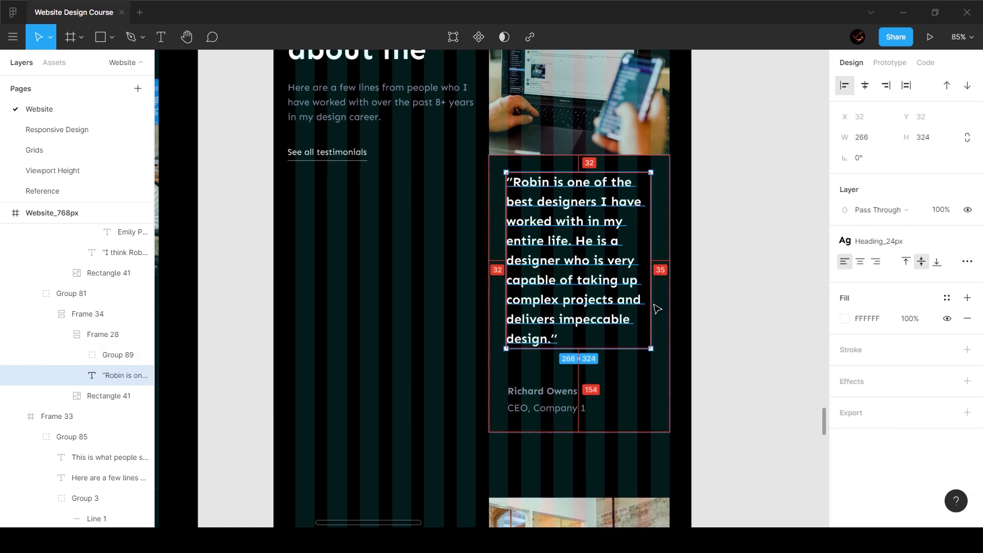
pyautogui.hotkey('ctrl', 'Right')
pyautogui.hotkey('ctrl', 'Right')
pyautogui.hotkey('ctrl', 'Right')
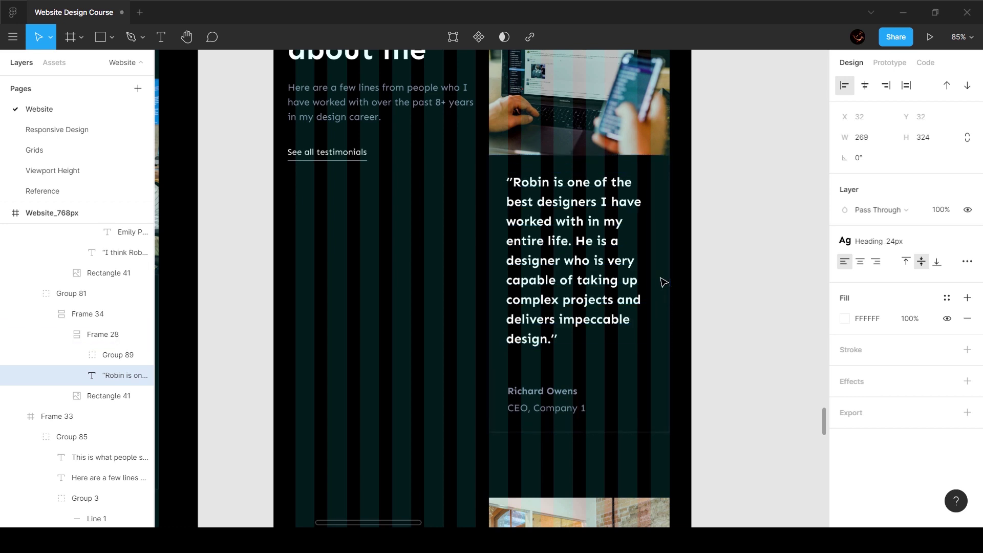
pyautogui.press('alt')
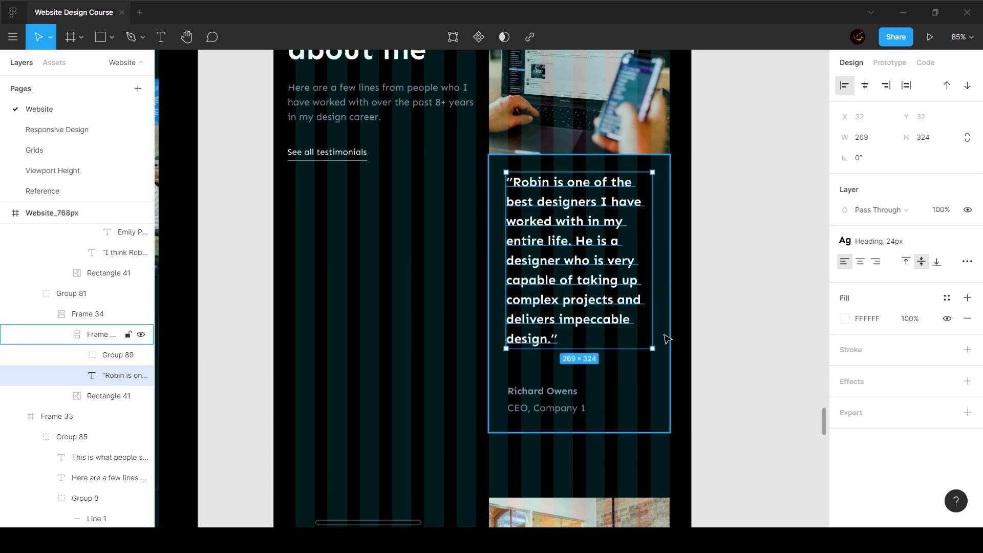
# Step: Left-align the first testimonial's author name and job title group within the quote frame
pyautogui.click(549, 398)
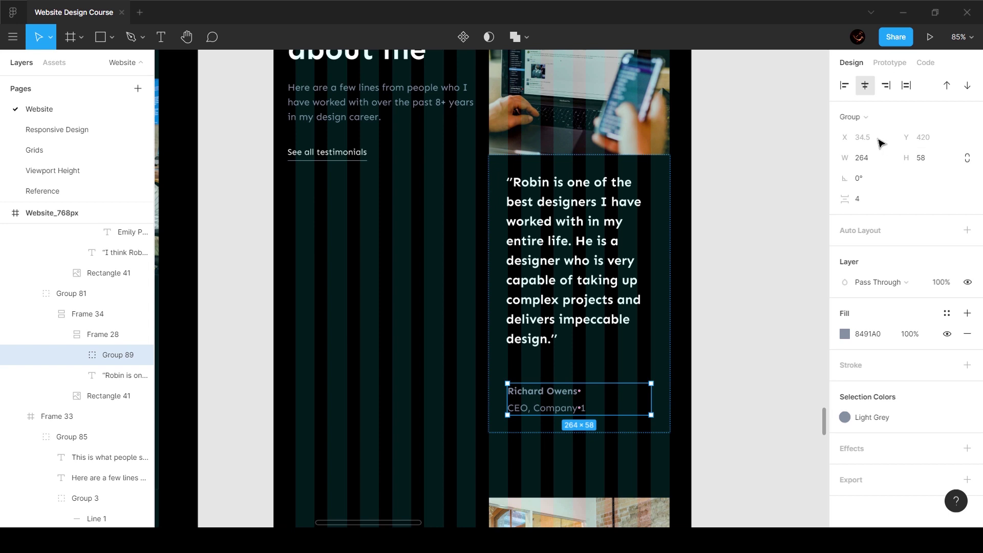
pyautogui.hotkey('alt', 'd')
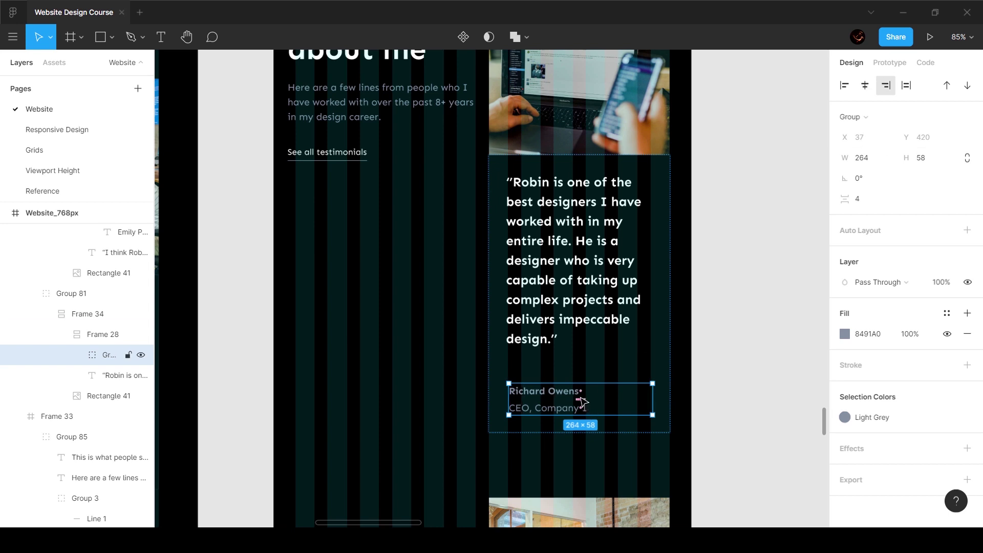
pyautogui.hotkey('alt', 'a')
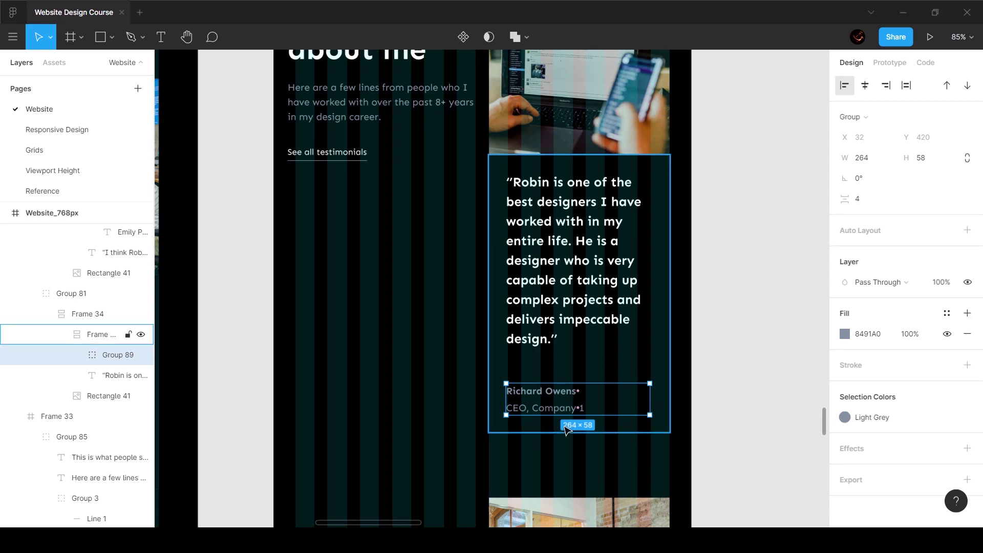
pyautogui.click(761, 354)
pyautogui.scroll(-5, 594, 274)
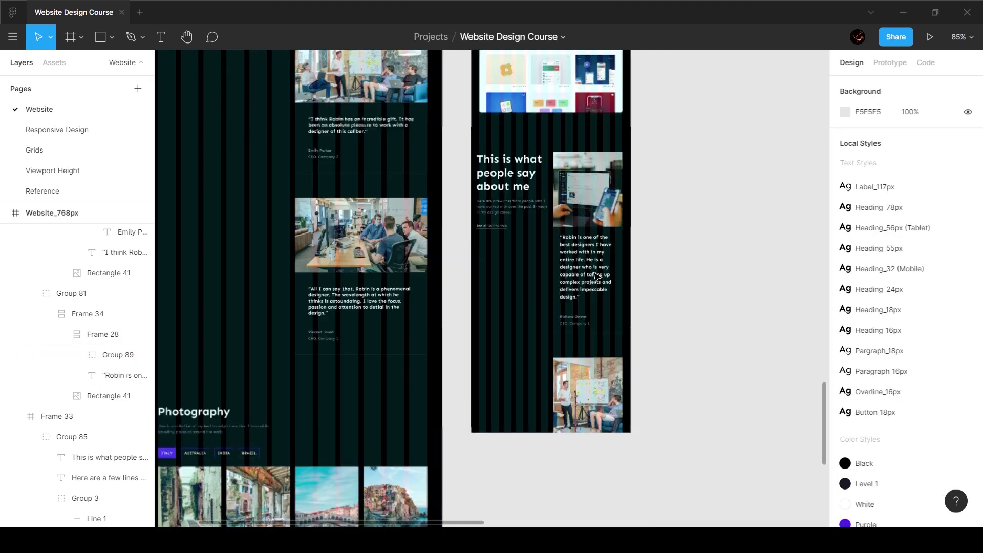
pyautogui.click(602, 414)
pyautogui.scroll(-15, 609, 304)
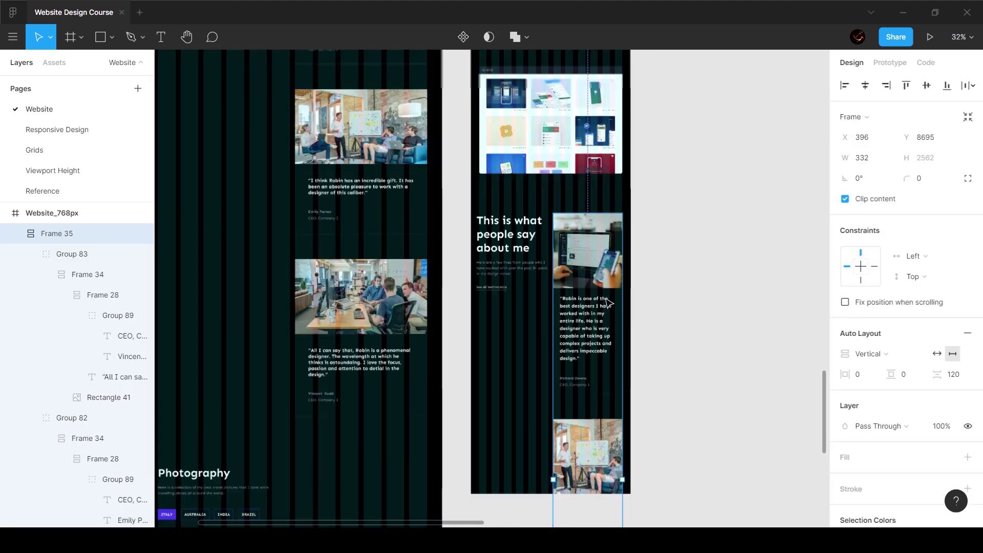
pyautogui.scroll(-10, 609, 303)
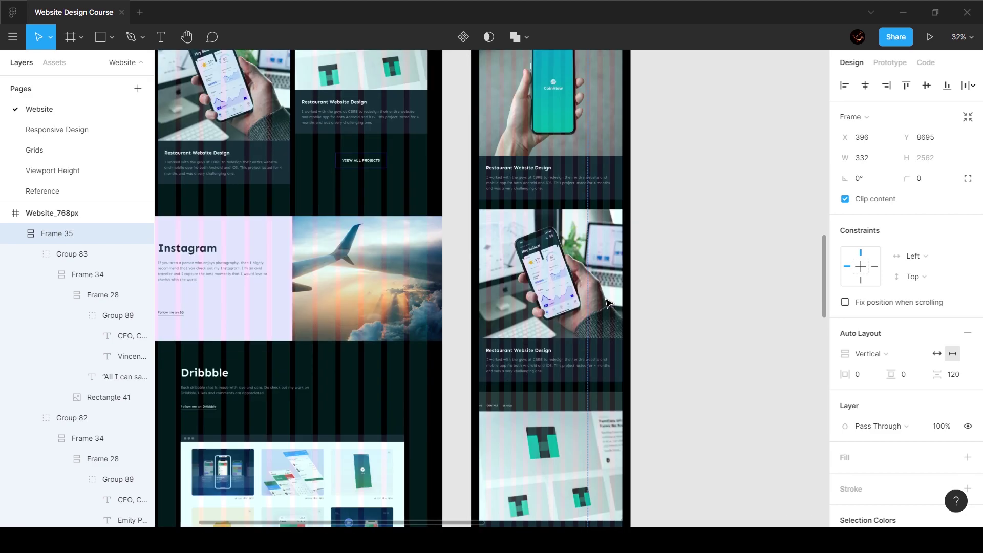
pyautogui.scroll(-10, 609, 303)
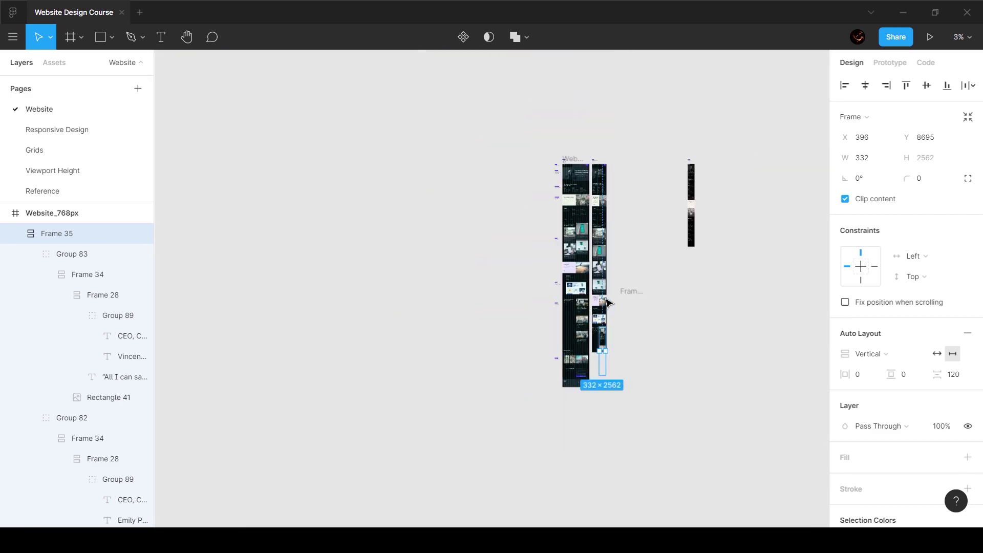
# Step: Extend the 768 px tablet page frame downward to a height of about 15956
pyautogui.click(598, 164)
pyautogui.moveTo(607, 353); pyautogui.dragTo(612, 461)
pyautogui.hotkey('ctrl', 'z')
pyautogui.click(600, 164)
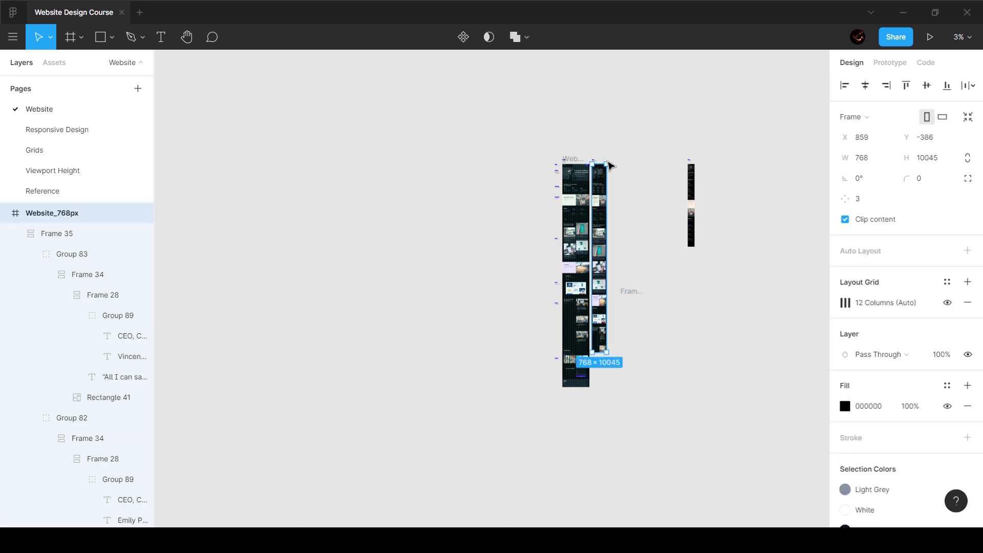
pyautogui.moveTo(607, 353); pyautogui.dragTo(616, 466)
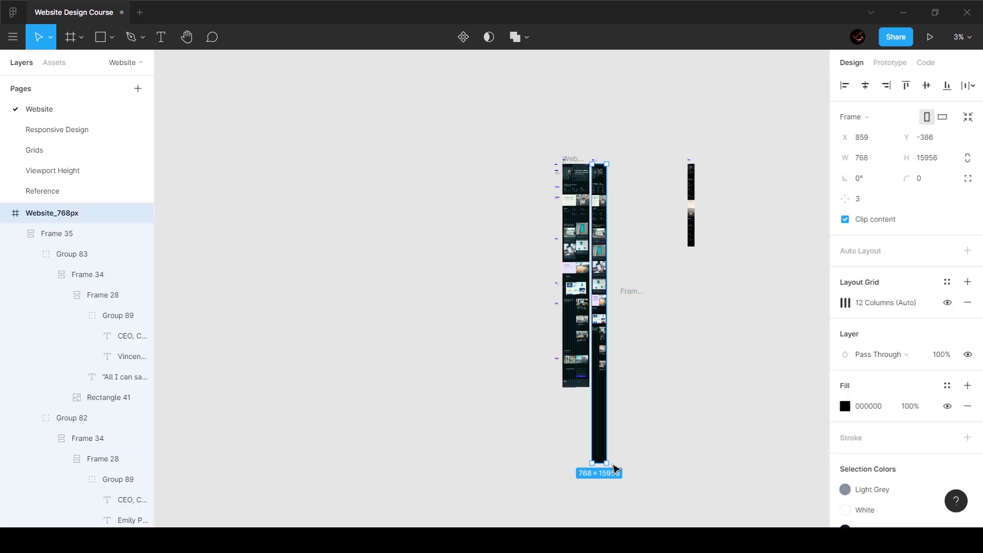
# Step: Ungroup the auto-layout frame that stacks the three testimonials on the tablet page
pyautogui.keyDown('ctrl'); pyautogui.scroll(10, 604, 376); pyautogui.keyUp('ctrl')
pyautogui.scroll(5, 622, 324)
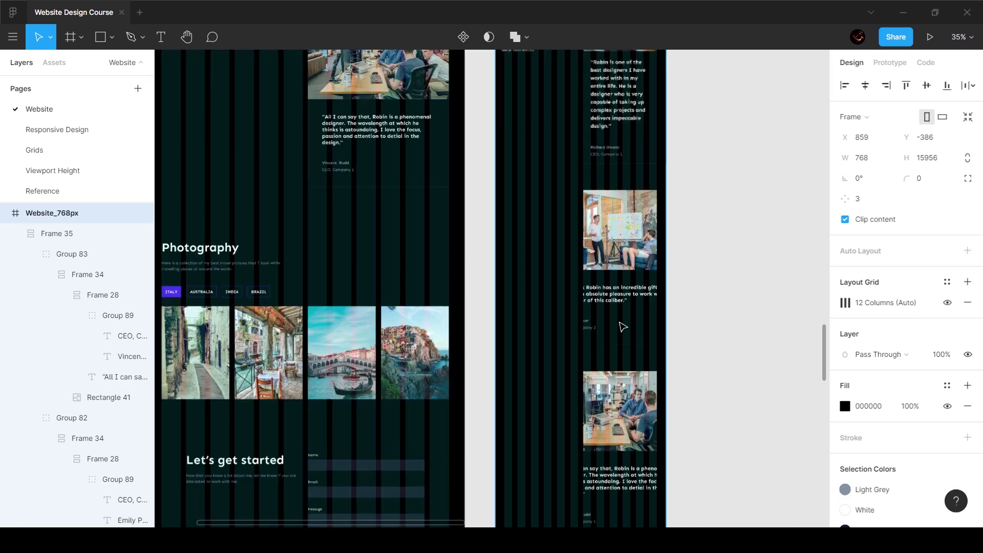
pyautogui.scroll(2, 621, 317)
pyautogui.click(624, 256)
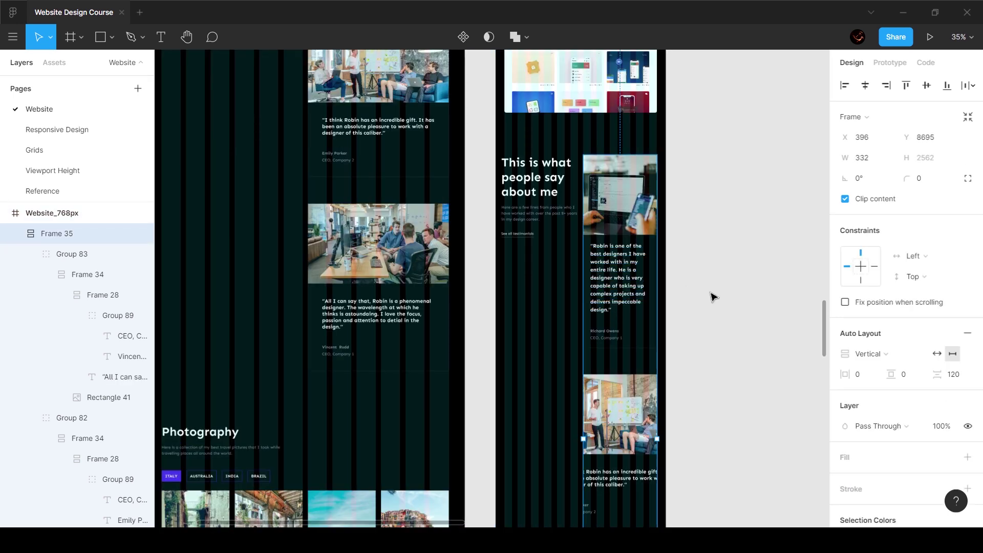
pyautogui.hotkey('ctrl', 'shift', 'g')
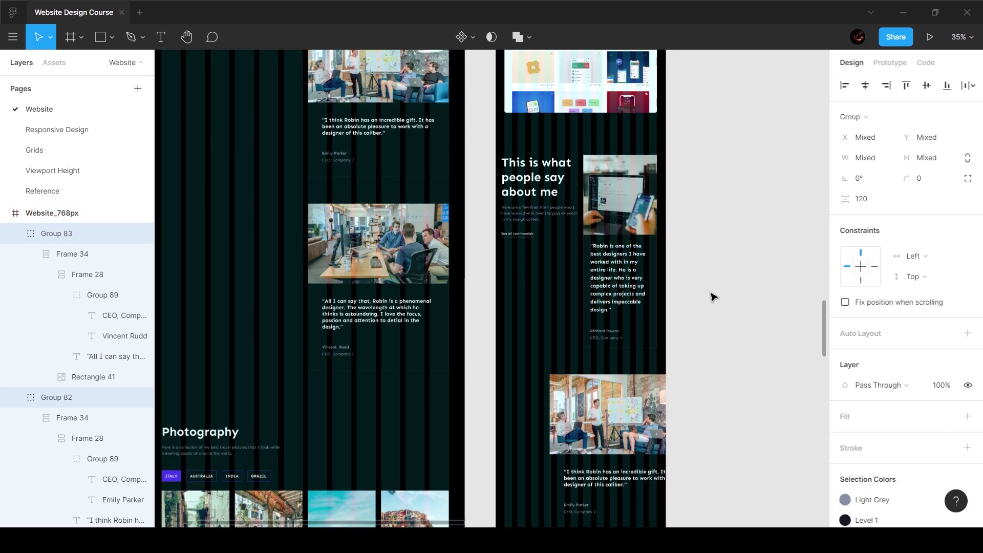
# Step: Move the second and third testimonials off the tablet page into Frame 36 beside it
pyautogui.keyDown('ctrl'); pyautogui.scroll(-4, 712, 294); pyautogui.keyUp('ctrl')
pyautogui.click(747, 343)
pyautogui.click(677, 344)
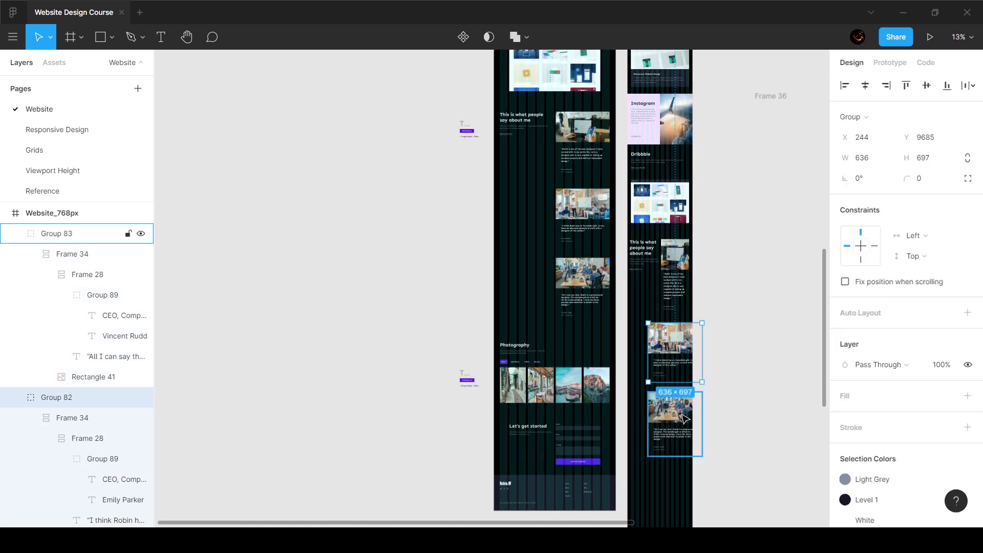
pyautogui.keyDown('shift'); pyautogui.click(674, 407); pyautogui.keyUp('shift')
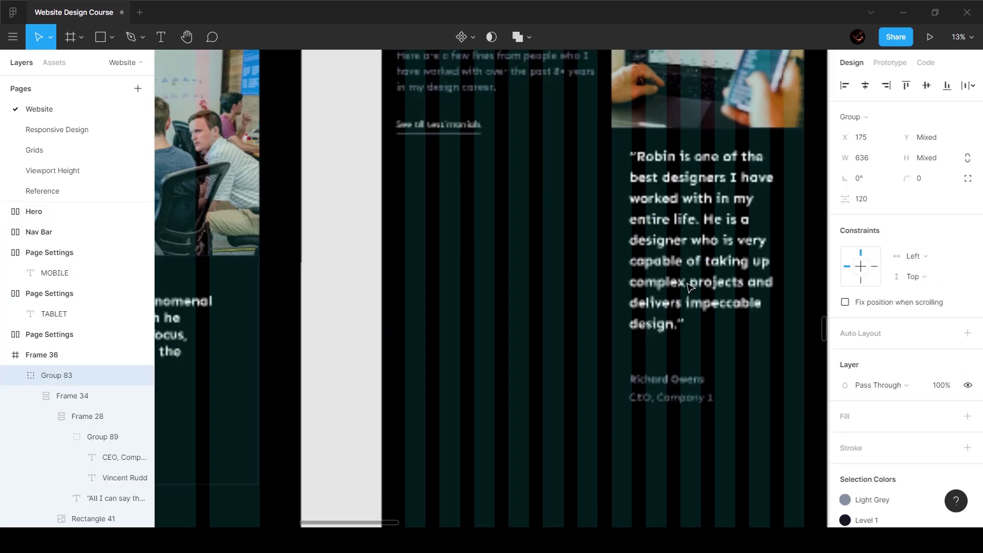
# Step: Duplicate the narrowed first testimonial directly below itself with a vertical spacing of 64
pyautogui.click(694, 287)
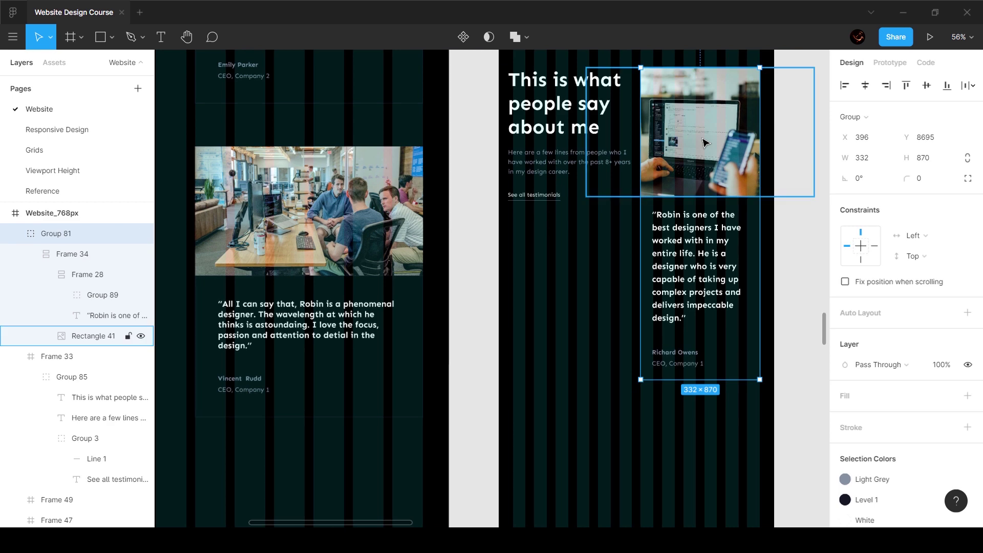
pyautogui.scroll(-3, 692, 149)
pyautogui.keyDown('alt'); pyautogui.moveTo(700, 303); pyautogui.dragTo(700, 359); pyautogui.keyUp('alt')
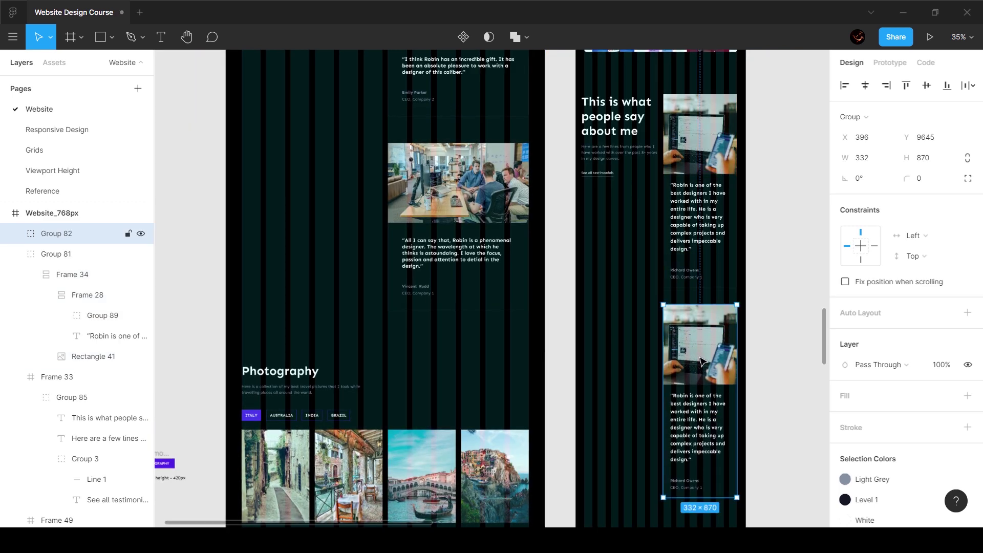
pyautogui.keyDown('shift'); pyautogui.click(697, 236); pyautogui.keyUp('shift')
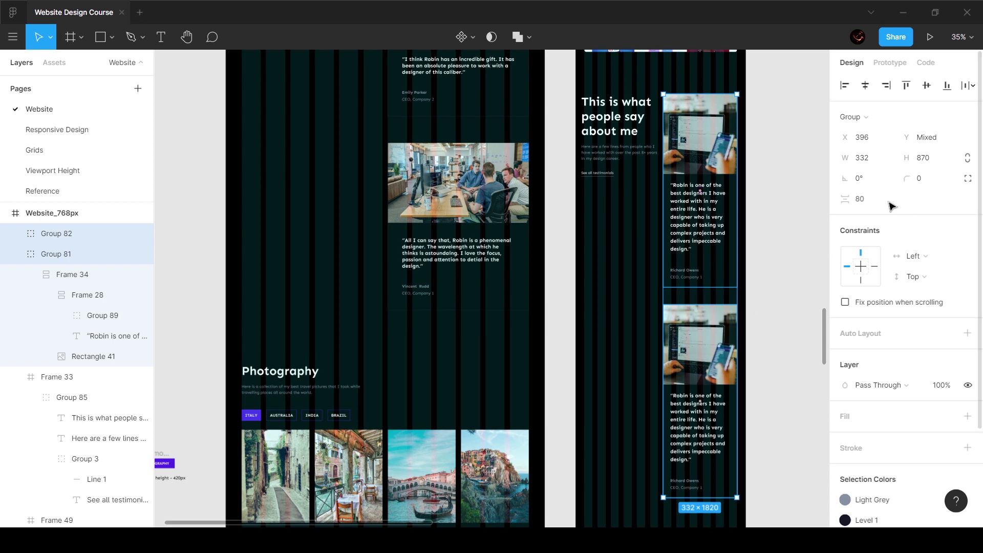
pyautogui.click(777, 325)
# Step: Copy the image fill of the upper testimonial in Frame 36 onto the picture of the duplicated testimonial
pyautogui.hscroll(5, 777, 325)
pyautogui.keyDown('ctrl'); pyautogui.click(762, 209); pyautogui.keyUp('ctrl')
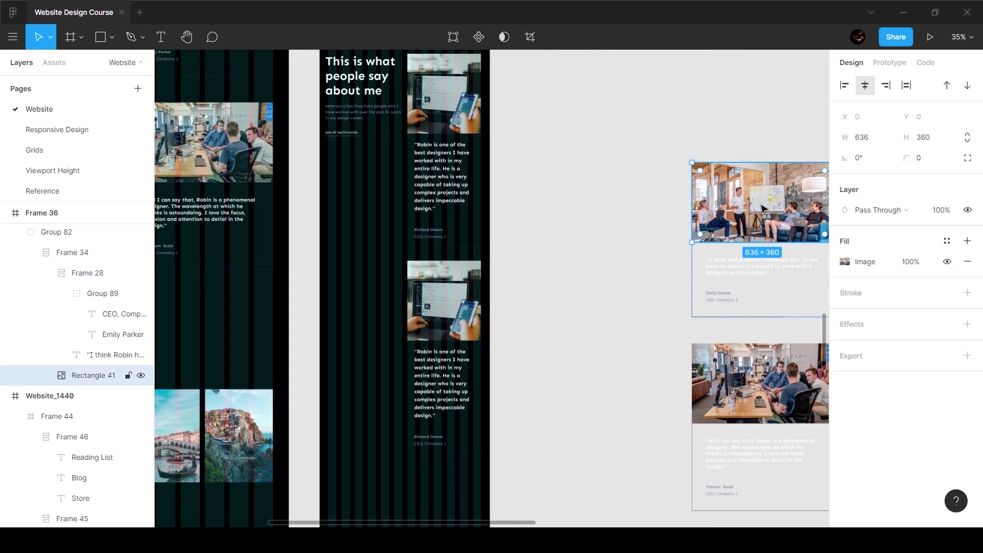
pyautogui.keyDown('ctrl'); pyautogui.click(474, 281); pyautogui.keyUp('ctrl')
pyautogui.hotkey('ctrl', 'v')
# Step: Narrow the first testimonial's image to a width of 332 so it matches its quote frame
pyautogui.keyDown('ctrl'); pyautogui.click(457, 111); pyautogui.keyUp('ctrl')
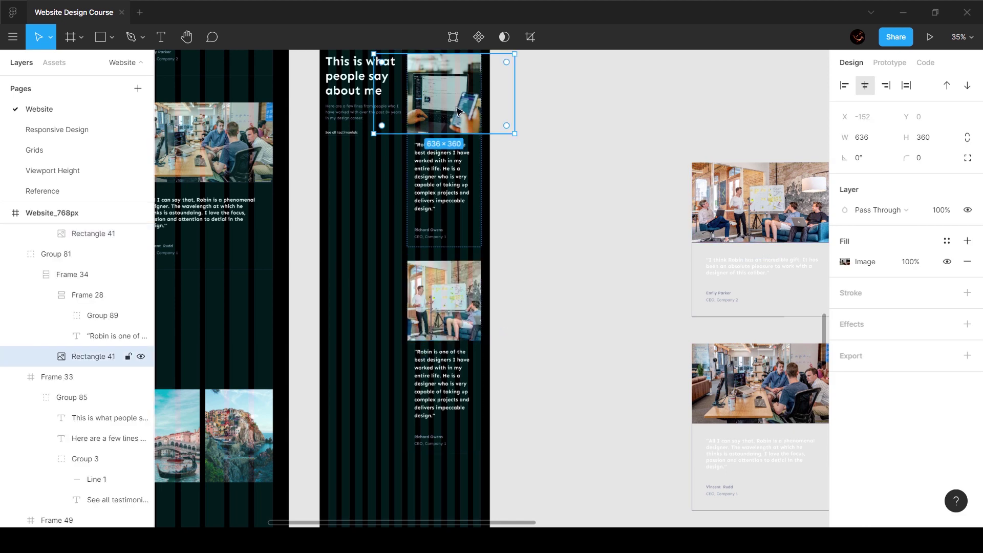
pyautogui.scroll(4, 457, 111)
pyautogui.moveTo(516, 264); pyautogui.dragTo(485, 272)
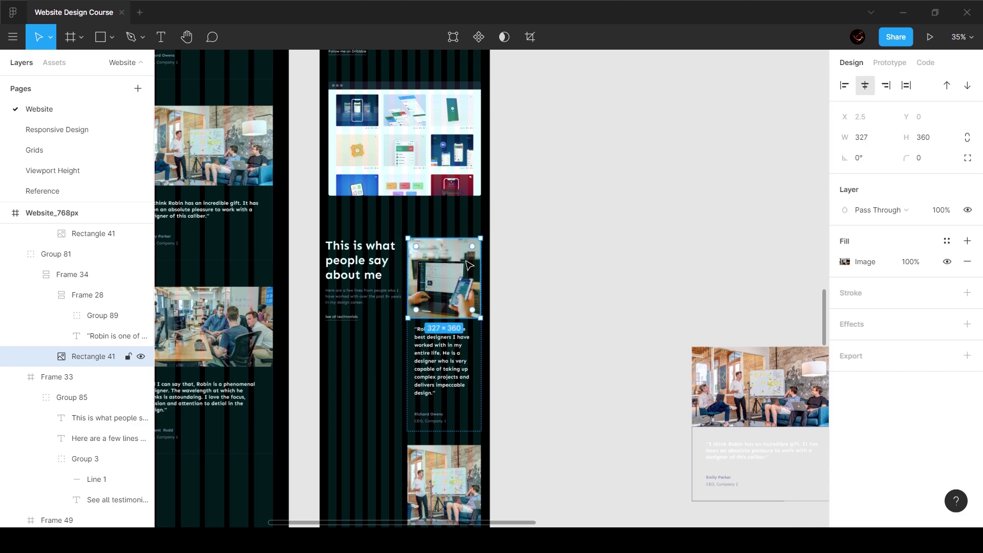
pyautogui.scroll(-4, 469, 265)
pyautogui.keyDown('ctrl'); pyautogui.scroll(5, 434, 149); pyautogui.keyUp('ctrl')
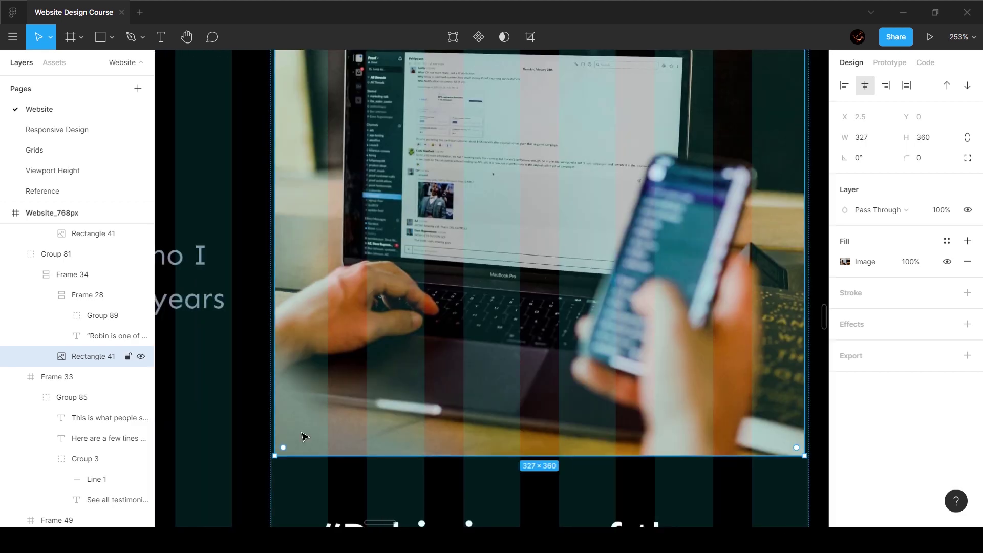
pyautogui.moveTo(269, 424); pyautogui.dragTo(269, 424)
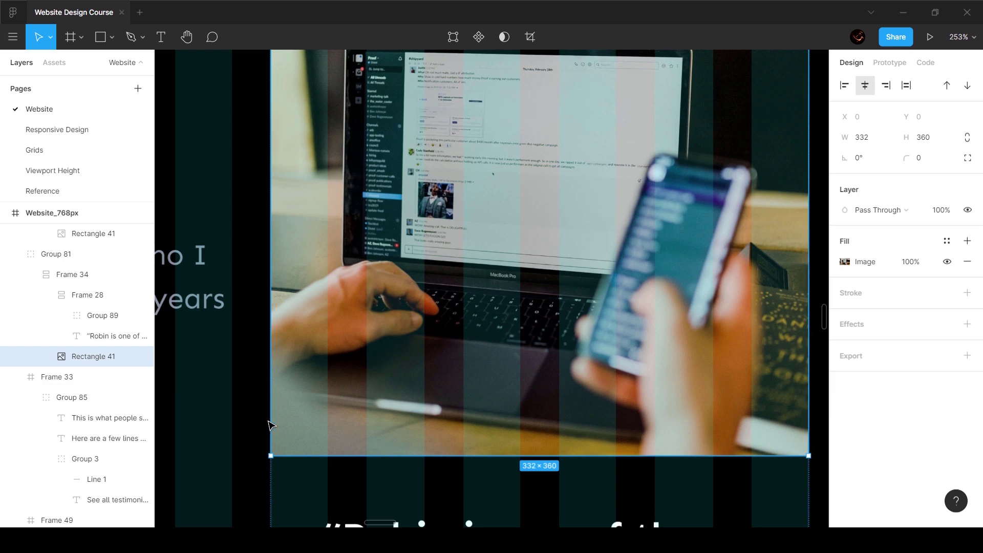
# Step: Set the width of the second testimonial's image on the tablet page to 332
pyautogui.keyDown('ctrl'); pyautogui.scroll(-10, 275, 469); pyautogui.keyUp('ctrl')
pyautogui.click(358, 405)
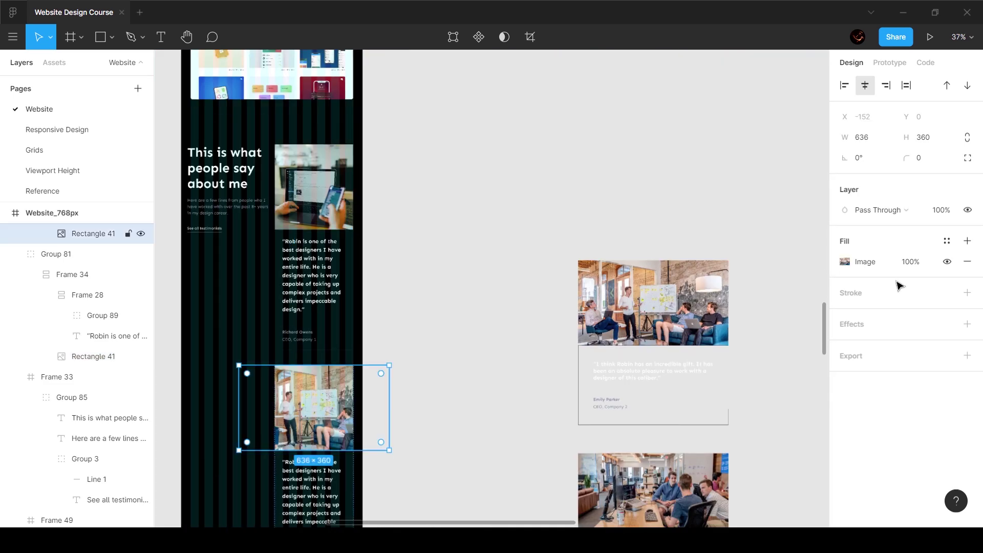
pyautogui.press('3')
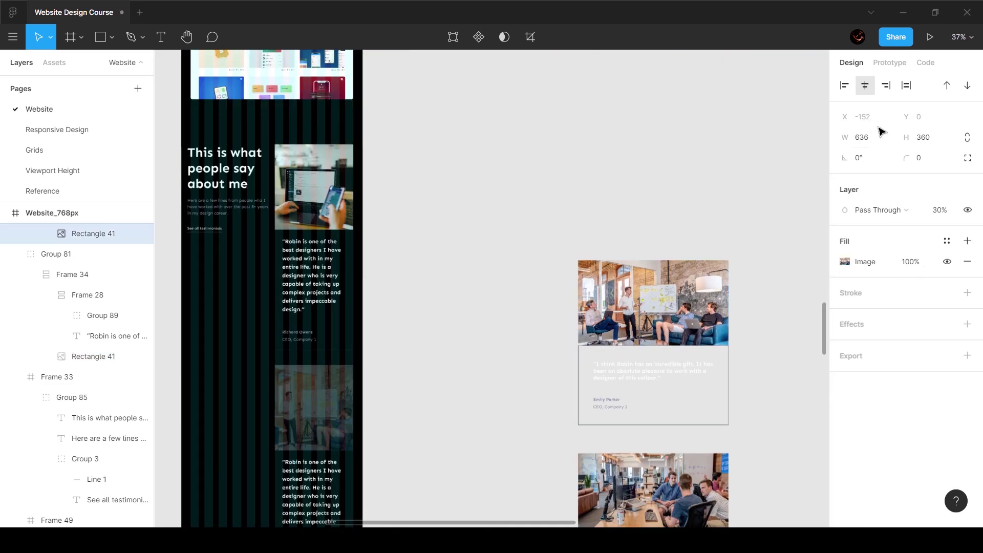
pyautogui.press('2')
pyautogui.press('Return')
pyautogui.hotkey('ctrl', 'z')
pyautogui.hotkey('ctrl', 'z')
pyautogui.press('0')
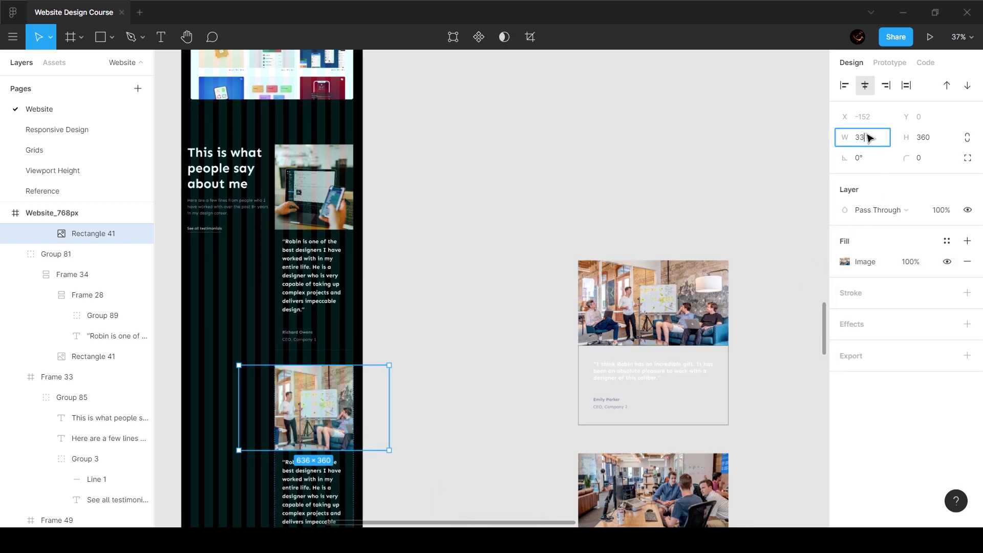
pyautogui.press('Return')
# Step: Replace the second testimonial's quote with the text from Frame 36 beginning "I think Robin has an incredible gift."
pyautogui.scroll(-3, 564, 226)
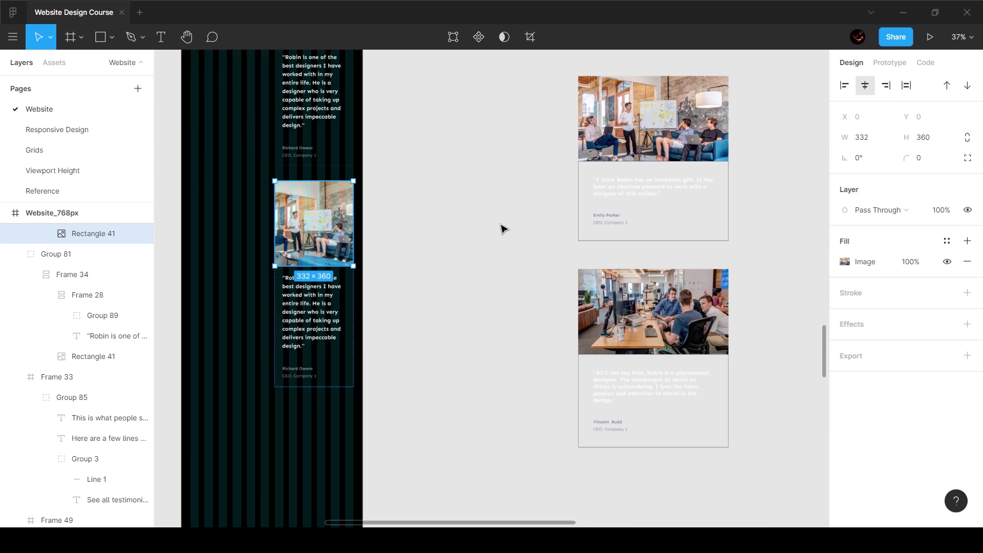
pyautogui.click(505, 231)
pyautogui.click(629, 195)
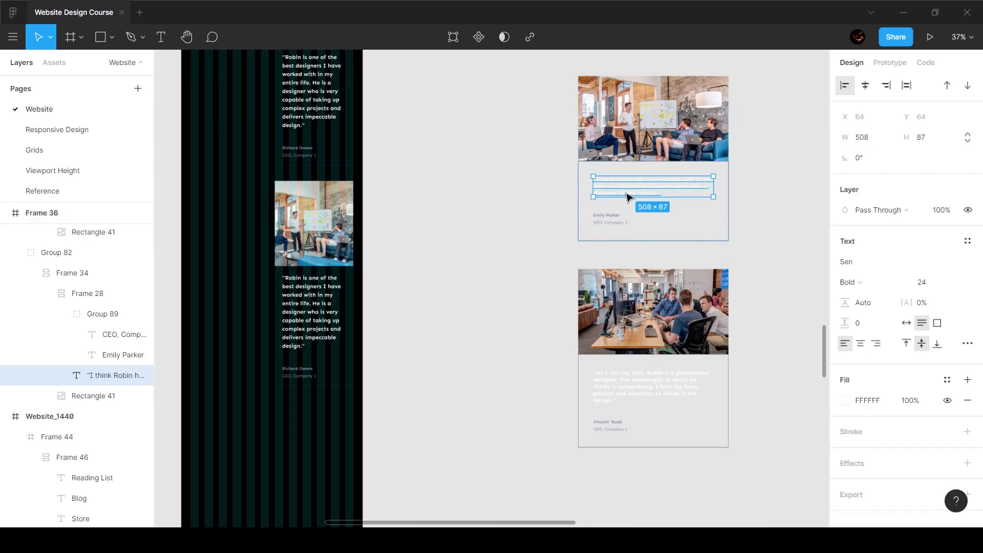
pyautogui.click(335, 307)
pyautogui.hotkey('ctrl', 'a')
pyautogui.write('"I think Robin has an incredible gift. It has been an absolute pleasure to work with a designer of this caliber."')
pyautogui.press('Escape')
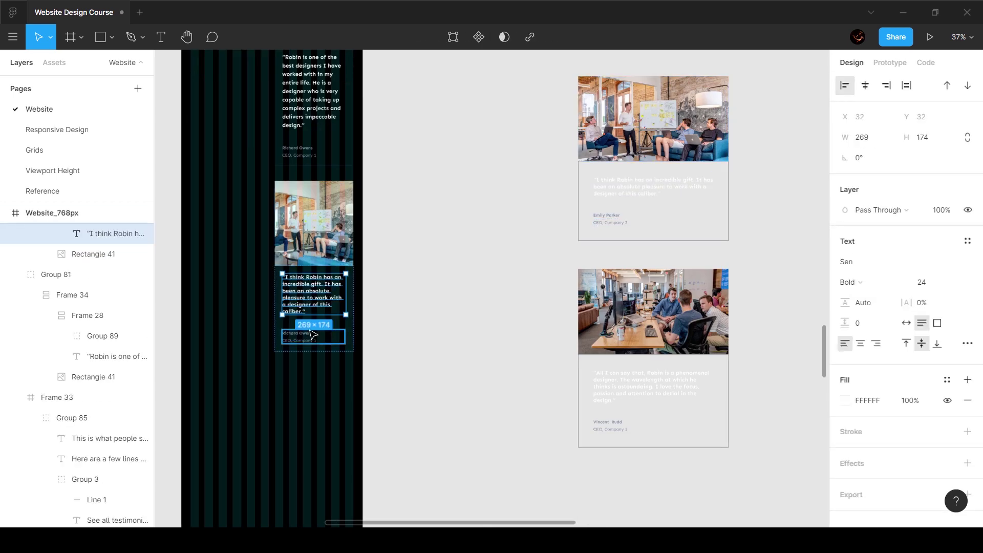
# Step: Replace the second testimonial's author name and set the job title to "CEO, Company 2"
pyautogui.doubleClick(290, 335)
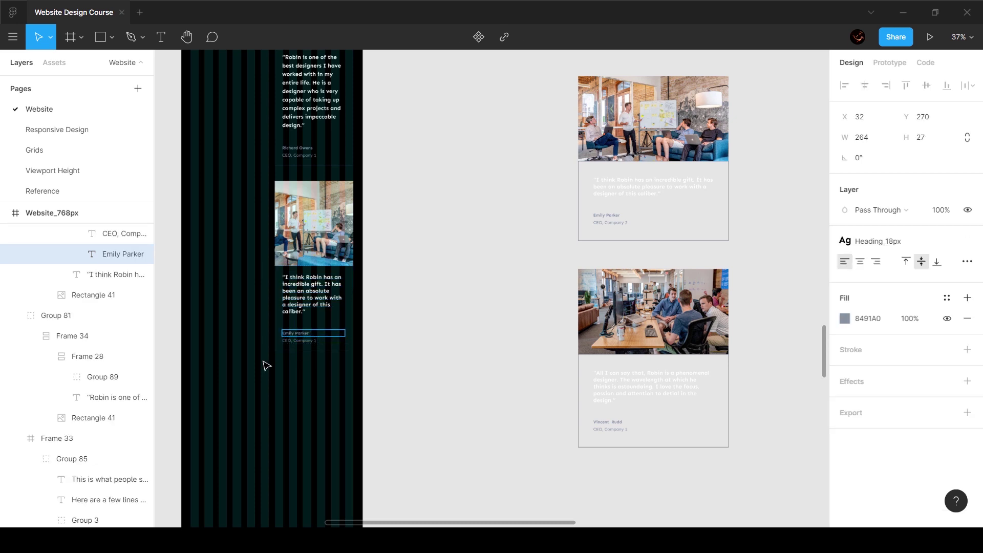
pyautogui.hotkey('shift', '2')
pyautogui.doubleClick(444, 283)
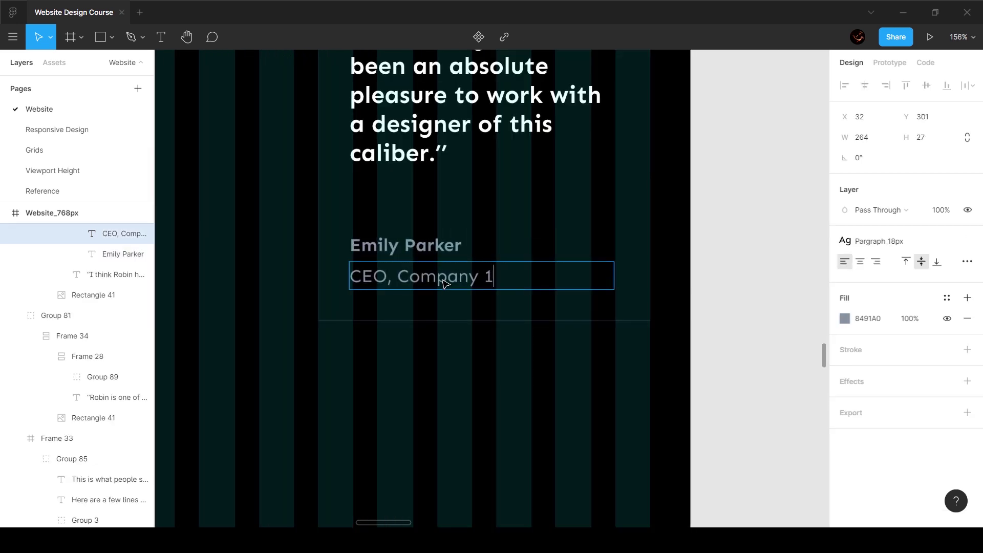
pyautogui.press('Escape')
# Step: Duplicate the second testimonial directly below itself with a vertical spacing of 64 to make the third testimonial
pyautogui.scroll(-5, 442, 411)
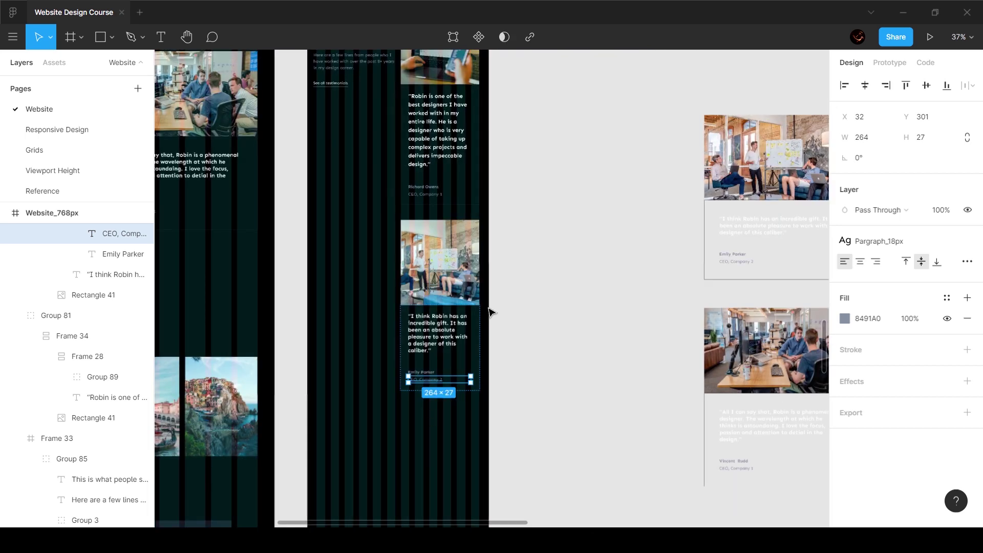
pyautogui.click(442, 249)
pyautogui.moveTo(443, 442); pyautogui.dragTo(443, 417)
pyautogui.click(595, 389)
# Step: Copy the image fill of the lower testimonial in Frame 36 onto the third testimonial's picture
pyautogui.keyDown('ctrl'); pyautogui.click(771, 345); pyautogui.keyUp('ctrl')
pyautogui.hotkey('ctrl', 'alt', 'c')
pyautogui.keyDown('ctrl'); pyautogui.click(465, 440); pyautogui.keyUp('ctrl')
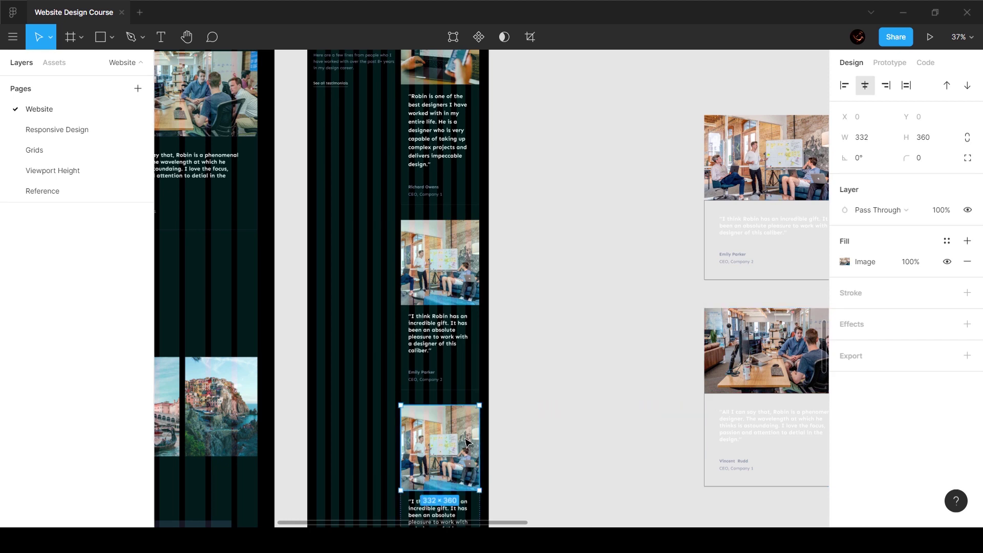
pyautogui.hotkey('ctrl', 'alt', 'v')
# Step: Replace the third testimonial's quote with the text from Frame 36 beginning "All I can say that, Robin is a phenomenal designer."
pyautogui.keyDown('ctrl'); pyautogui.doubleClick(761, 430); pyautogui.keyUp('ctrl')
pyautogui.hotkey('ctrl', 'c')
pyautogui.scroll(-2, 512, 417)
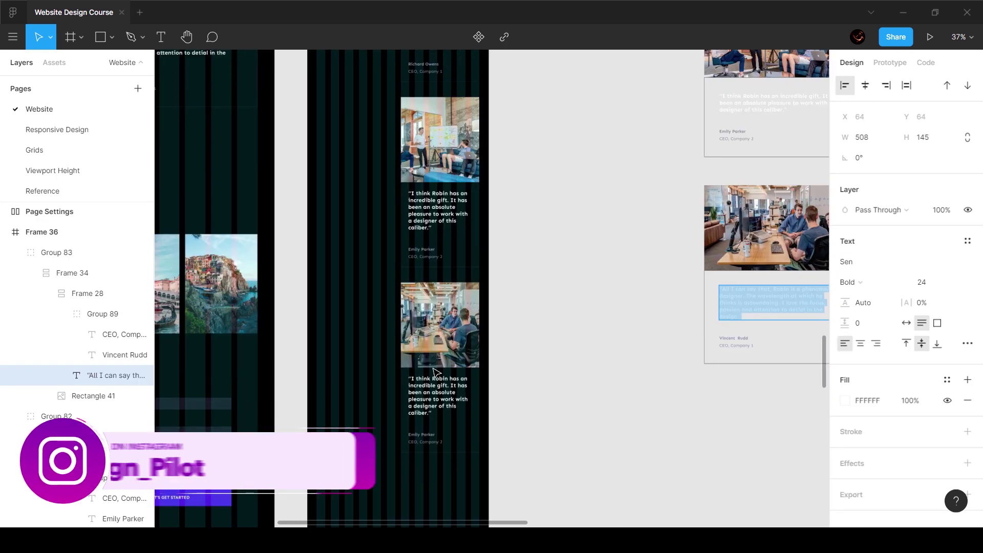
pyautogui.keyDown('ctrl'); pyautogui.doubleClick(434, 385); pyautogui.keyUp('ctrl')
pyautogui.hotkey('ctrl', 'v')
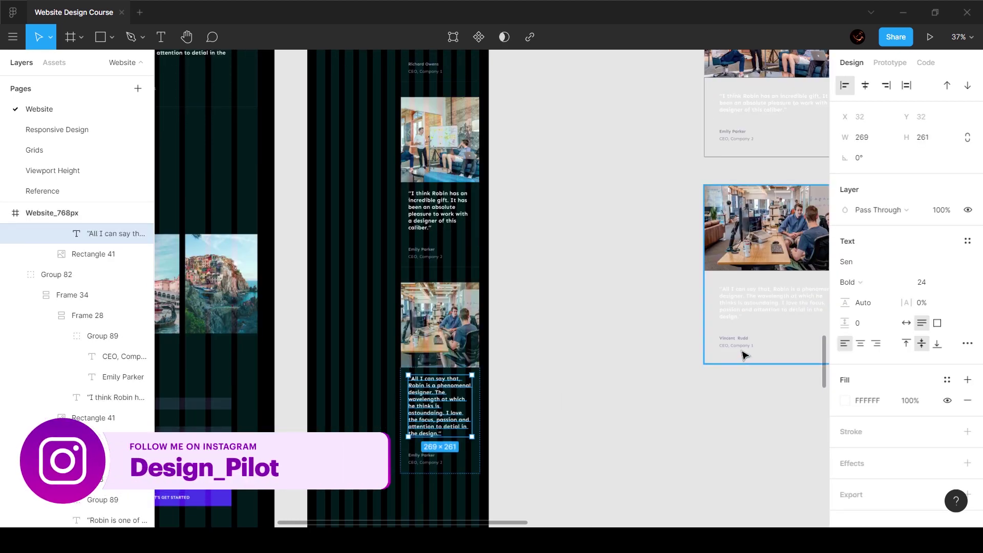
# Step: Replace the third testimonial's author name and set the job title to "CEO, Company 3"
pyautogui.scroll(4, 424, 457)
pyautogui.keyDown('ctrl'); pyautogui.doubleClick(429, 450); pyautogui.keyUp('ctrl')
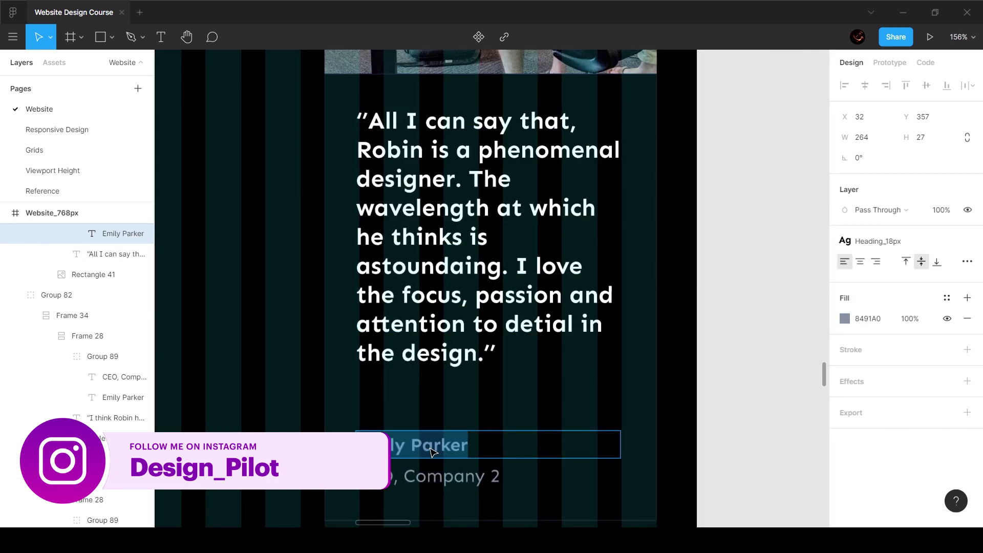
pyautogui.write('Vincent Rudd')
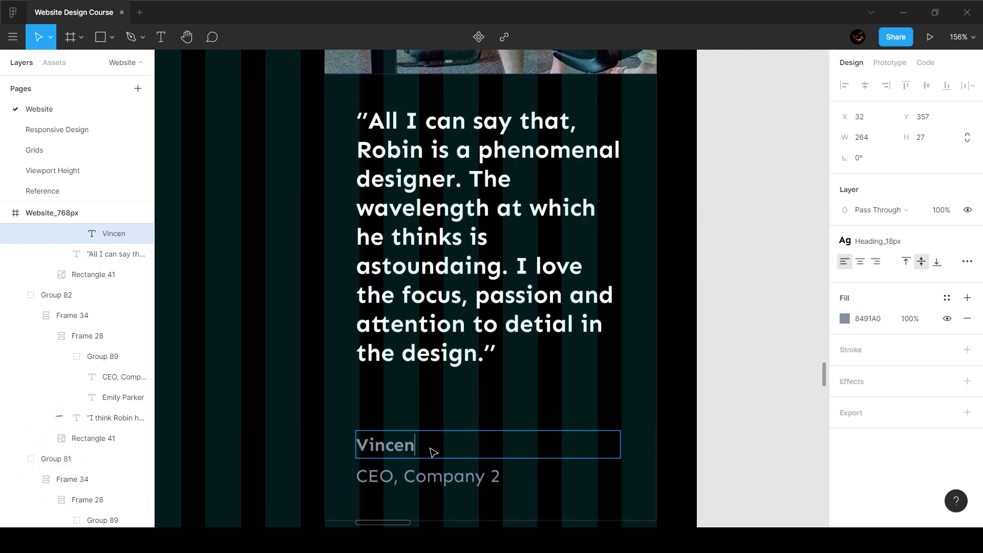
pyautogui.click(481, 476)
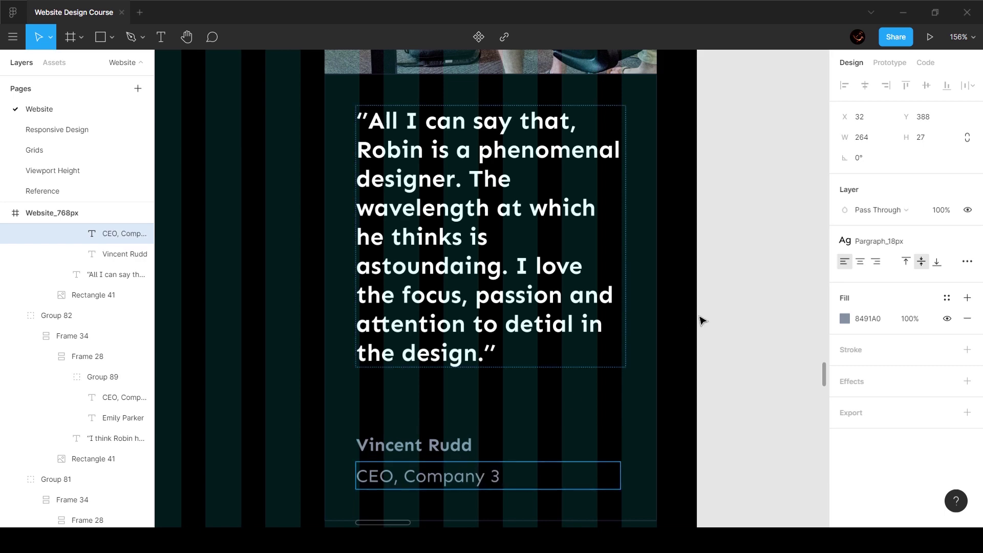
pyautogui.click(703, 321)
# Step: Delete the two wide original testimonials from Frame 36 beside the tablet page
pyautogui.scroll(-5, 703, 321)
pyautogui.click(711, 330)
pyautogui.click(675, 259)
pyautogui.scroll(-3, 676, 259)
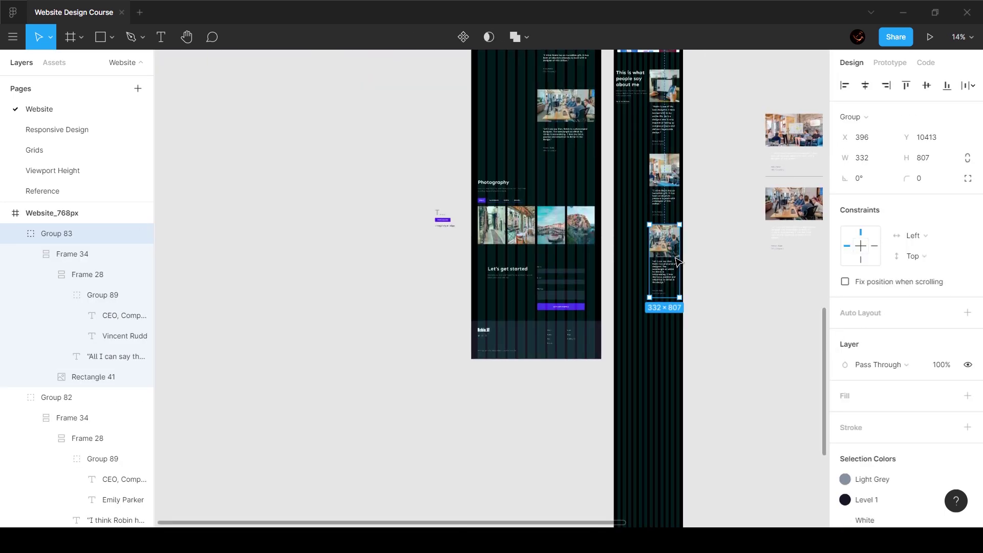
pyautogui.hscroll(3, 676, 262)
pyautogui.scroll(1, 676, 262)
pyautogui.moveTo(608, 168); pyautogui.dragTo(704, 344)
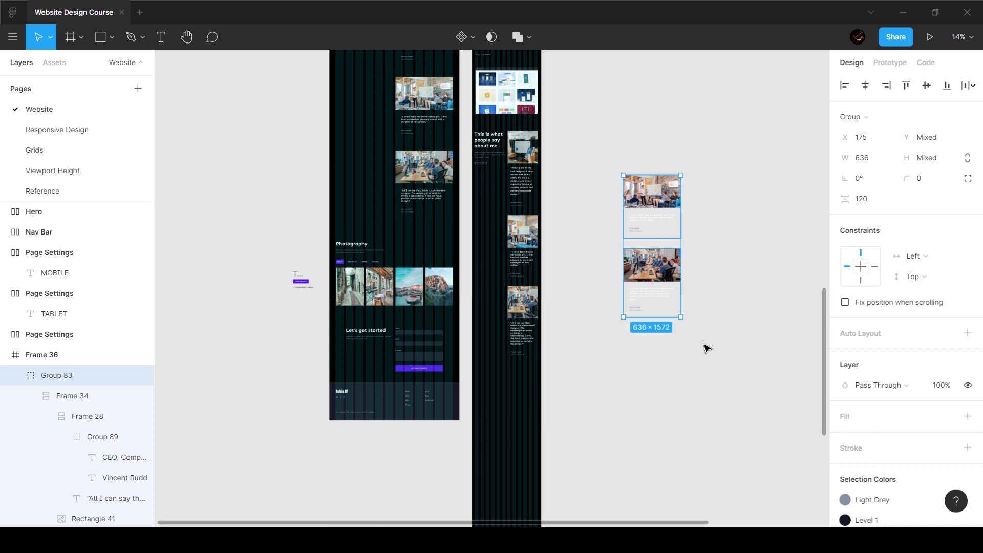
pyautogui.press('Delete')
pyautogui.click(518, 155)
pyautogui.keyDown('shift'); pyautogui.click(522, 234); pyautogui.keyUp('shift')
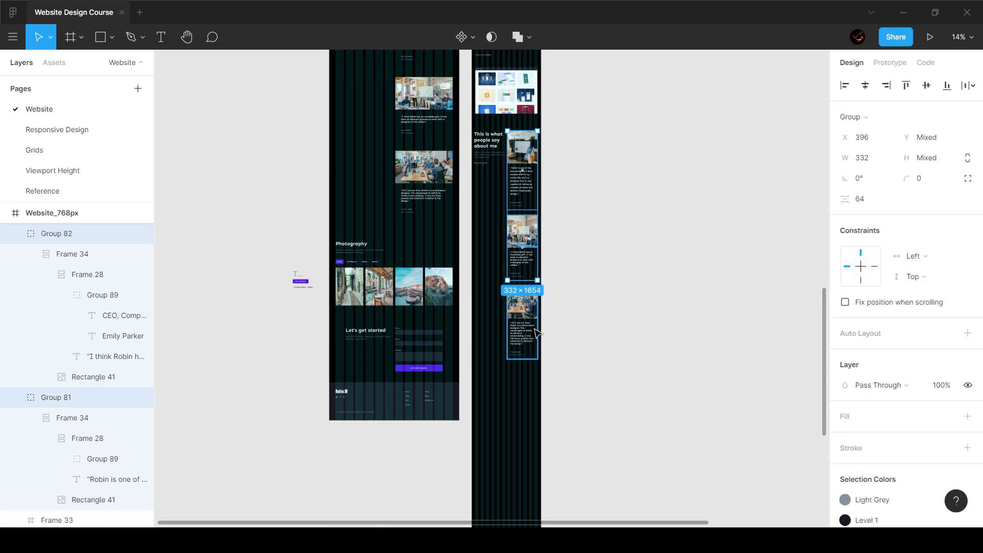
pyautogui.keyDown('shift'); pyautogui.click(535, 332); pyautogui.keyUp('shift')
pyautogui.keyDown('shift'); pyautogui.click(485, 143); pyautogui.keyUp('shift')
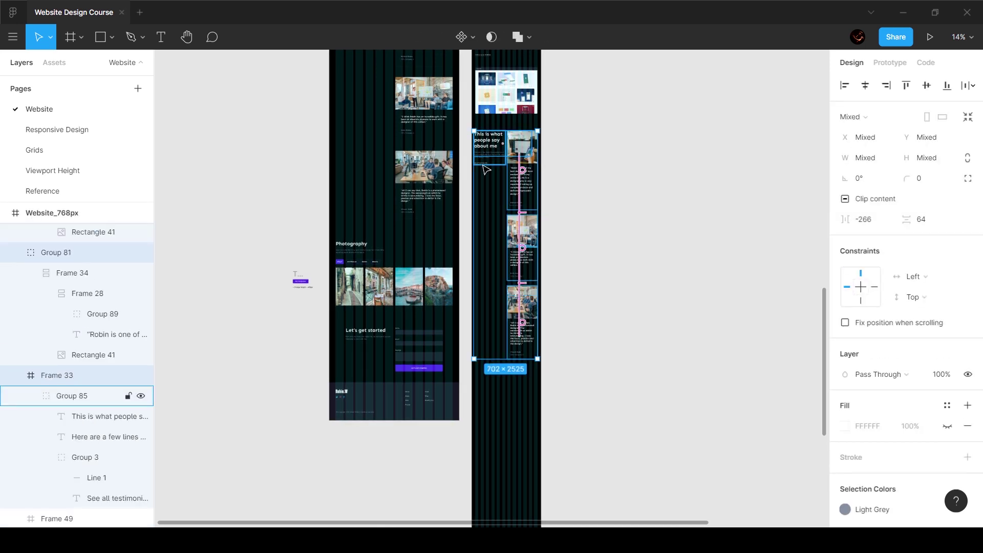
pyautogui.moveTo(465, 142); pyautogui.dragTo(553, 322)
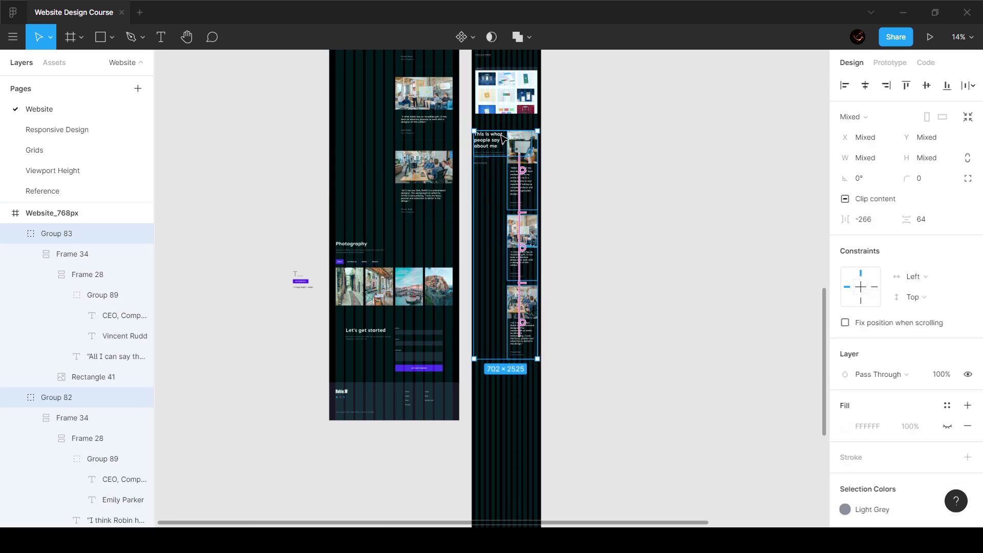
pyautogui.scroll(6, 502, 138)
pyautogui.scroll(-3, 542, 244)
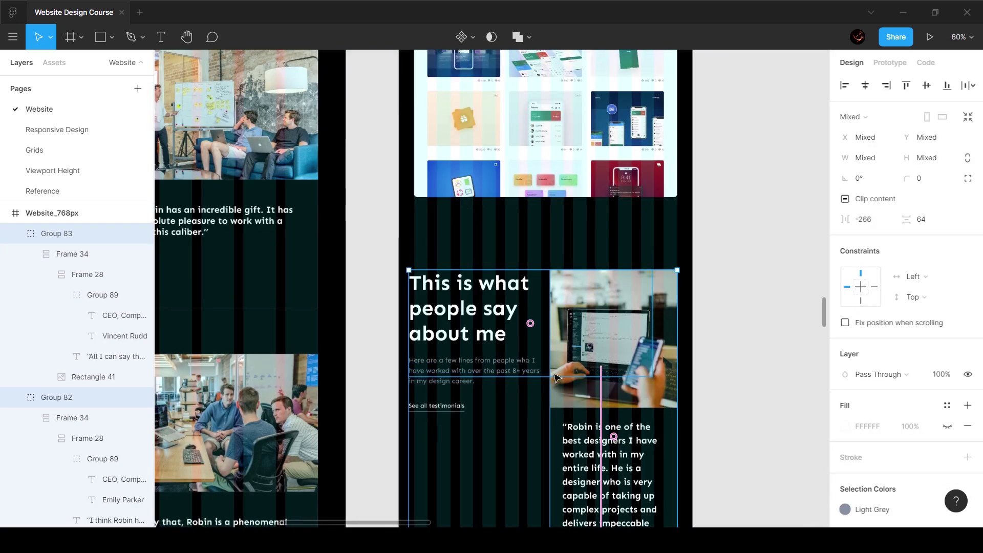
# Step: Resize the testimonials heading frame to 333 × 371 px around its content, with its left edge at X 40
pyautogui.click(500, 410)
pyautogui.click(477, 334)
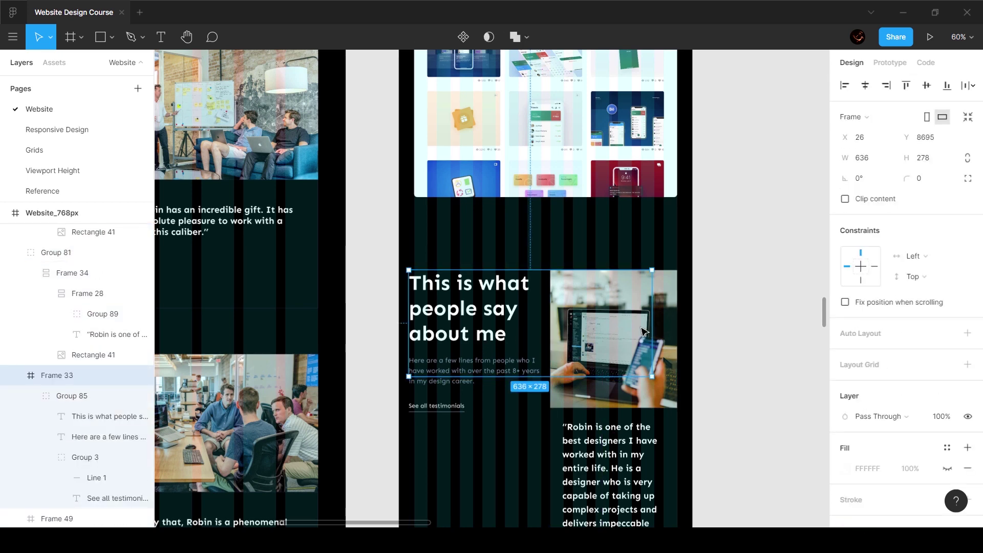
pyautogui.moveTo(652, 328); pyautogui.dragTo(546, 332)
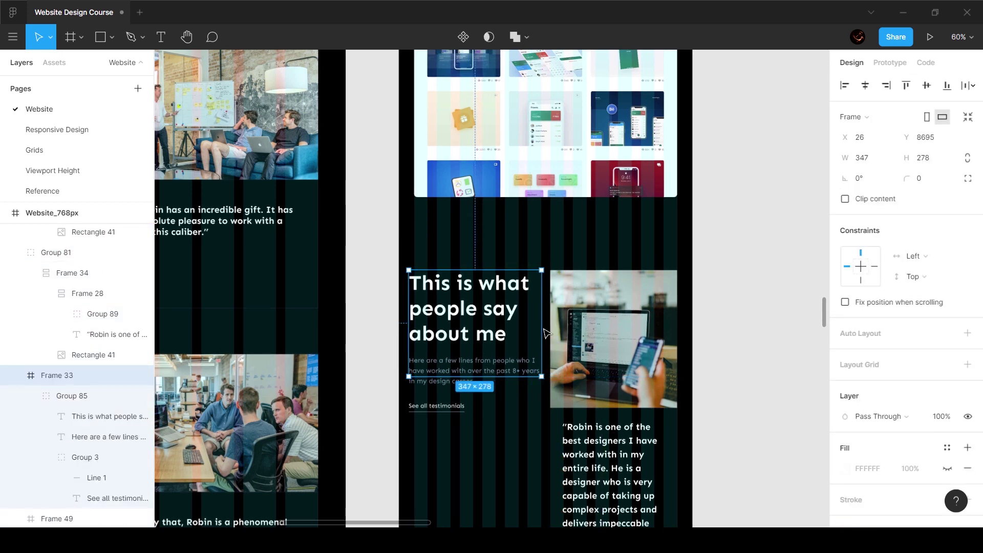
pyautogui.scroll(-3, 547, 333)
pyautogui.scroll(6, 532, 328)
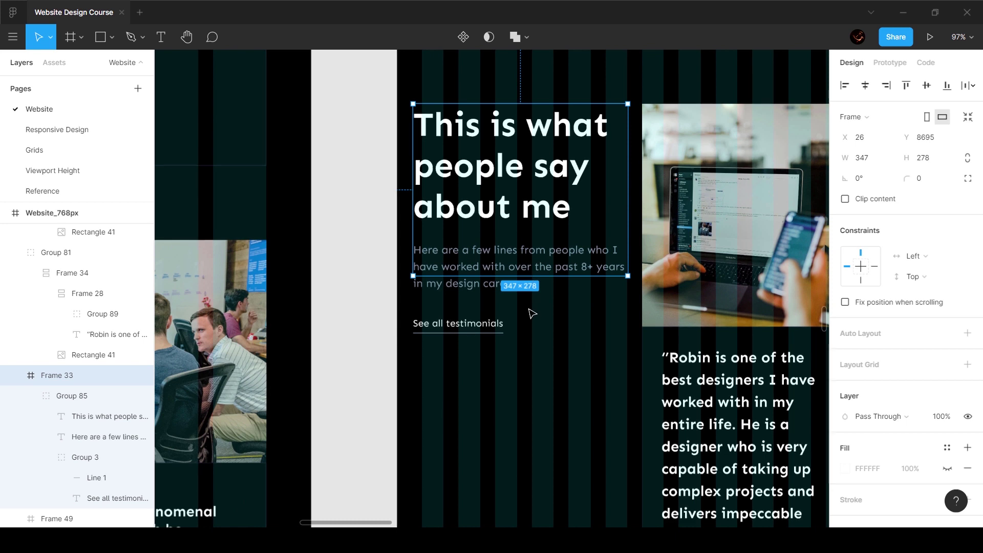
pyautogui.moveTo(533, 276); pyautogui.dragTo(532, 341)
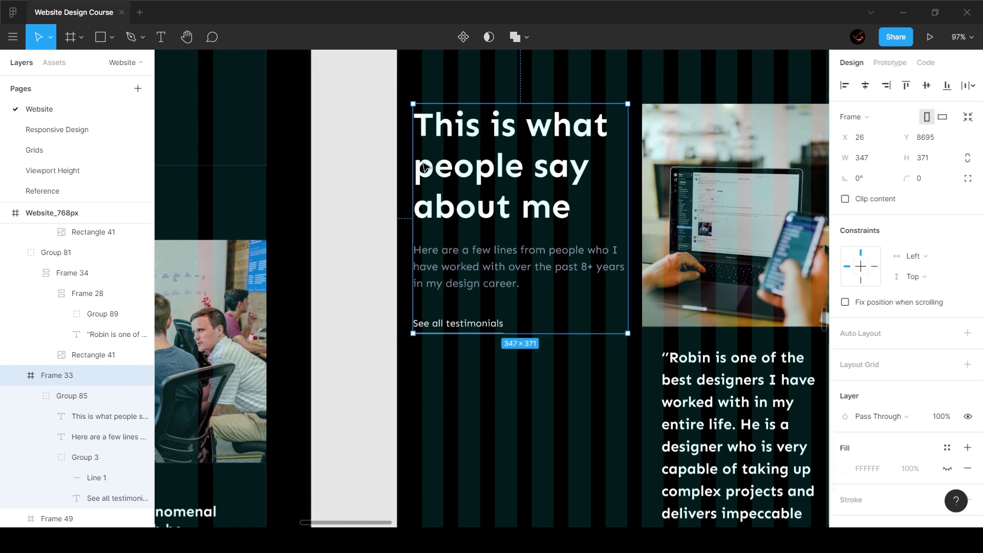
pyautogui.moveTo(424, 165); pyautogui.dragTo(427, 166)
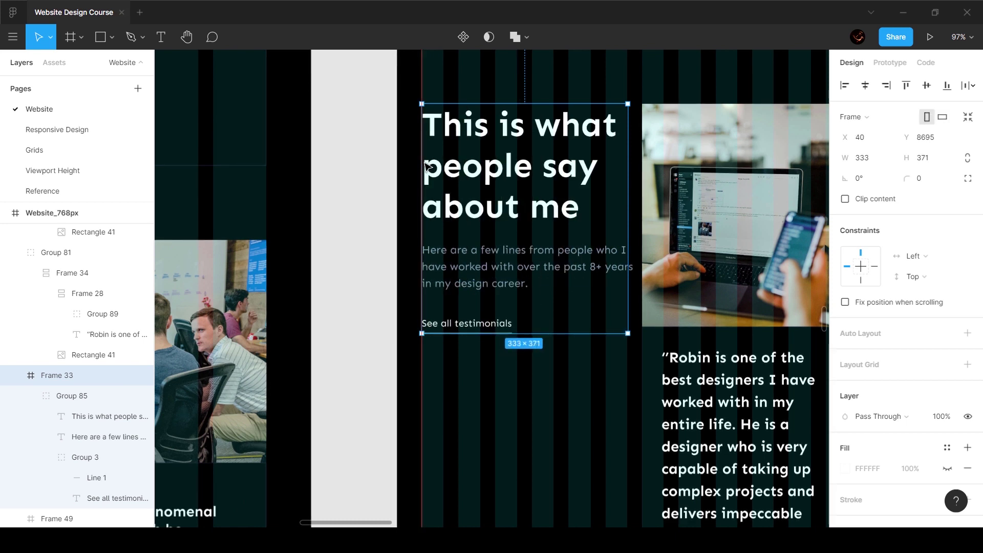
# Step: Narrow the paragraph under the testimonials heading to 332 px so it fits its column
pyautogui.click(635, 272)
pyautogui.moveTo(638, 272); pyautogui.dragTo(633, 272)
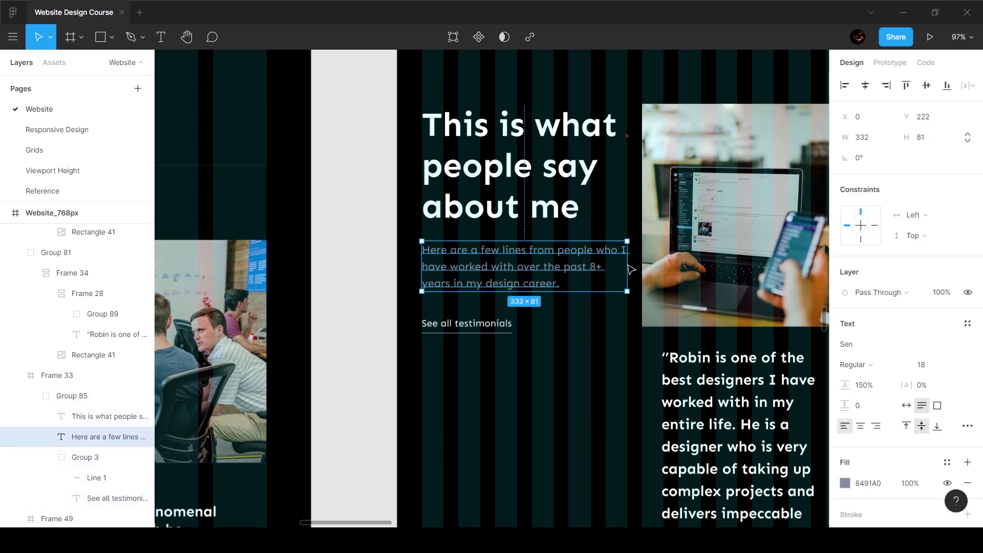
pyautogui.click(555, 208)
pyautogui.click(551, 266)
pyautogui.click(547, 380)
# Step: Wrap the heading frame and all three testimonials in a new frame and widen it to 768 px, starting at X 0
pyautogui.click(522, 289)
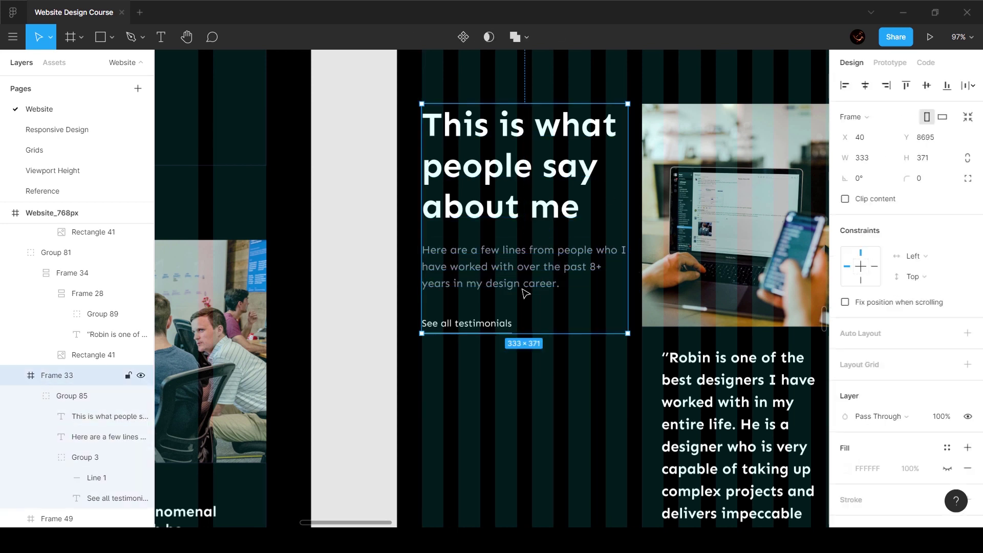
pyautogui.scroll(-8, 523, 291)
pyautogui.keyDown('shift'); pyautogui.click(554, 280); pyautogui.keyUp('shift')
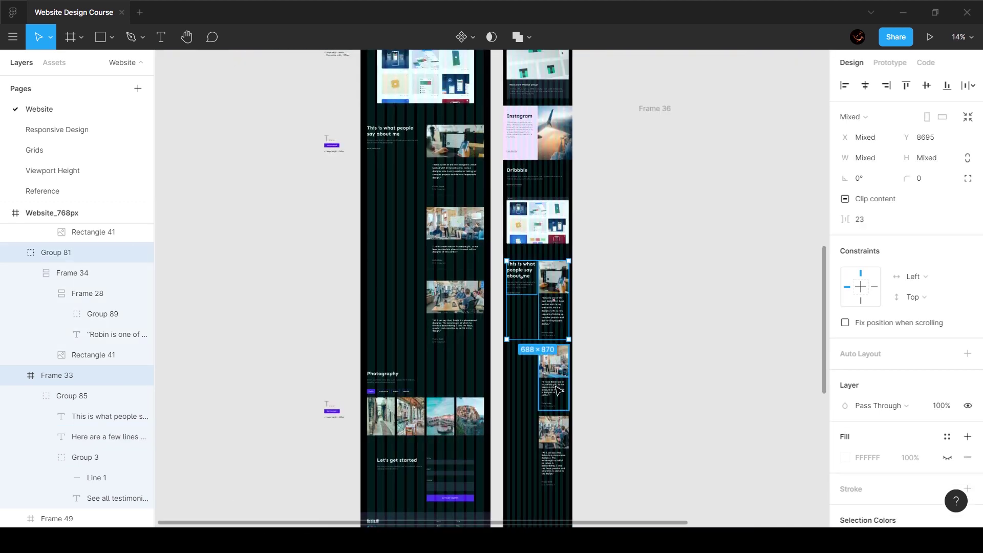
pyautogui.keyDown('shift'); pyautogui.click(557, 389); pyautogui.keyUp('shift')
pyautogui.keyDown('shift'); pyautogui.click(554, 445); pyautogui.keyUp('shift')
pyautogui.rightClick(545, 296)
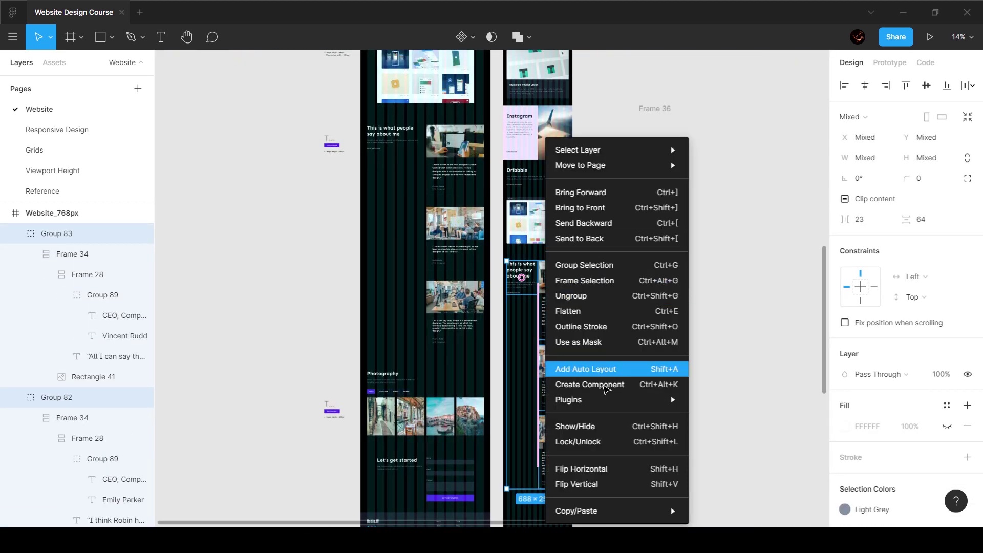
pyautogui.click(587, 282)
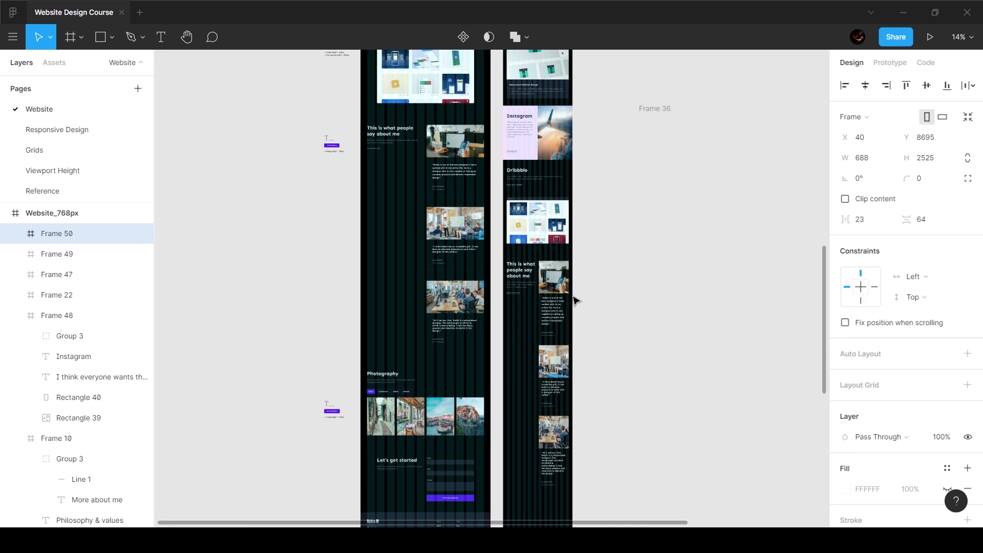
pyautogui.moveTo(569, 296); pyautogui.dragTo(573, 297)
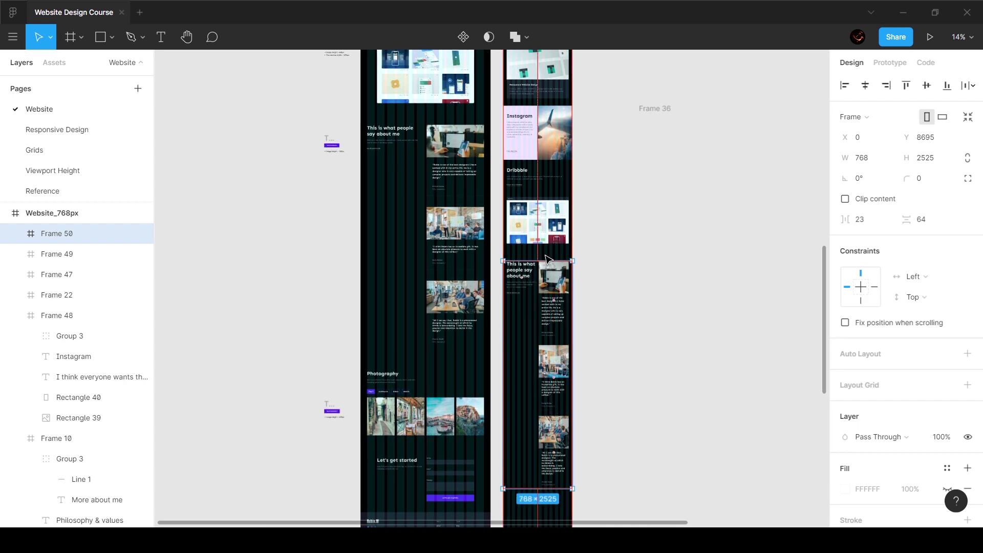
# Step: Try to extend the testimonials frame above and below its content to a height of 2747 px
pyautogui.moveTo(549, 261); pyautogui.dragTo(549, 255)
pyautogui.scroll(6, 525, 262)
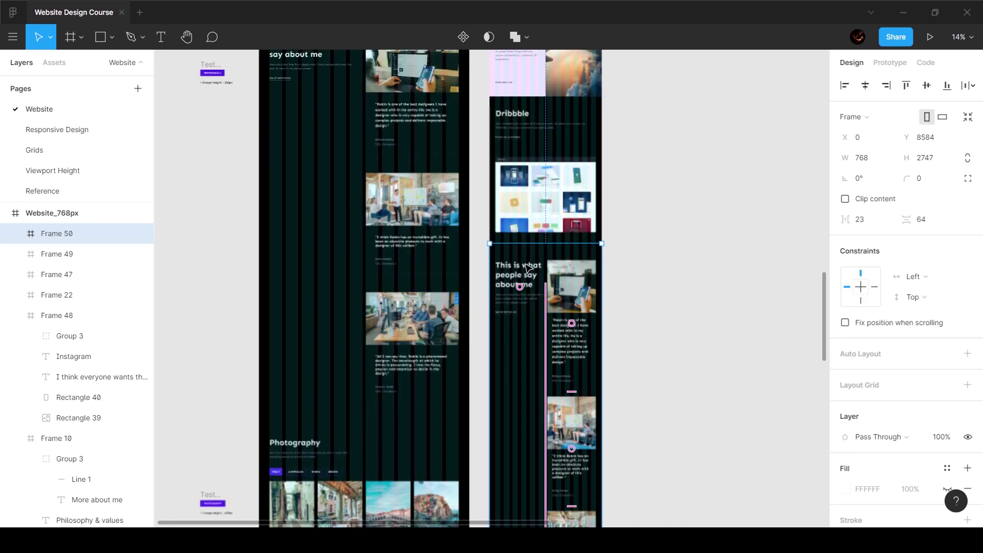
pyautogui.keyDown('ctrl'); pyautogui.click(535, 267); pyautogui.keyUp('ctrl')
pyautogui.press('alt')
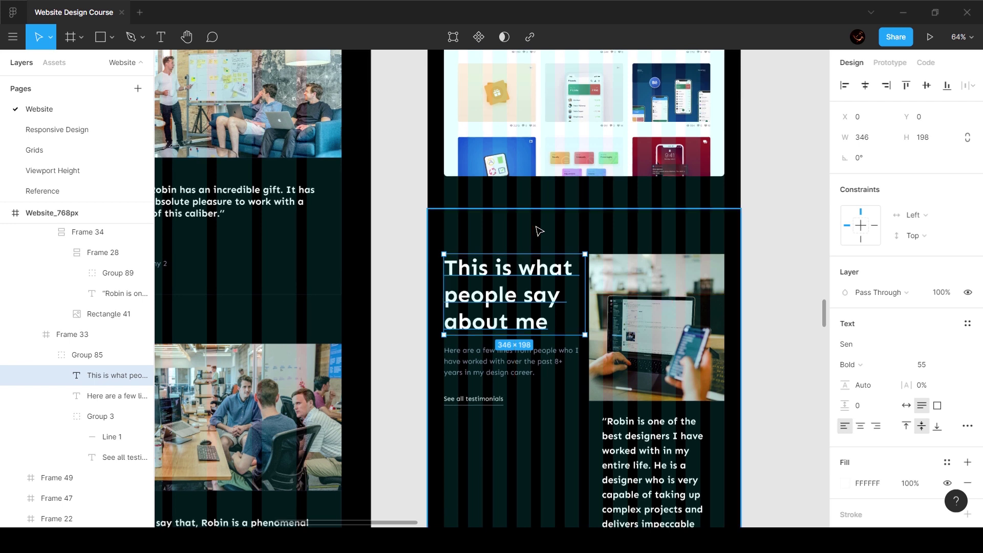
pyautogui.click(572, 236)
pyautogui.hotkey('ctrl', 'z')
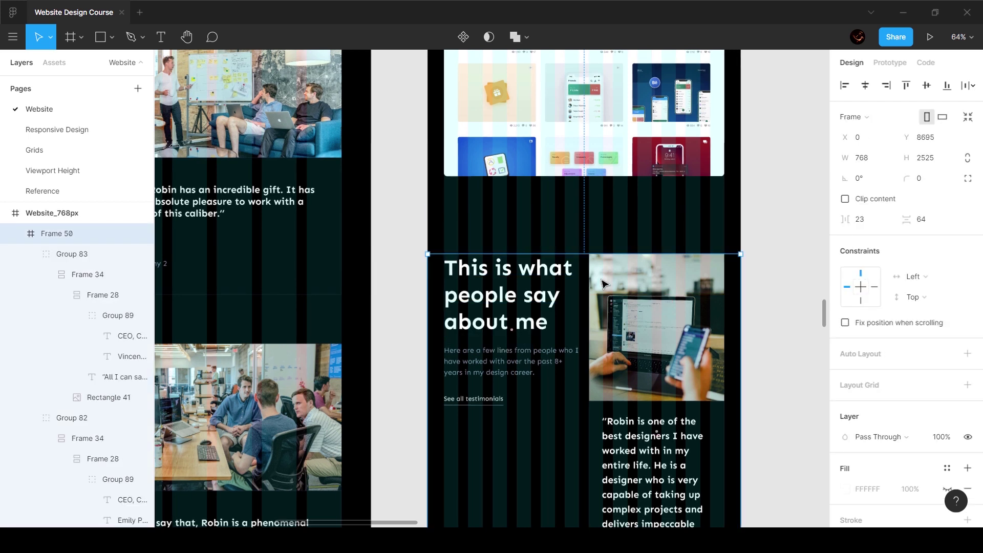
# Step: Move the testimonials frame up to Y 8664, closer to the Dribbble section
pyautogui.moveTo(628, 297); pyautogui.dragTo(627, 282)
pyautogui.press('alt')
pyautogui.press('Down')
pyautogui.press('Down')
pyautogui.press('Down')
pyautogui.press('Down')
pyautogui.press('Down')
pyautogui.press('Down')
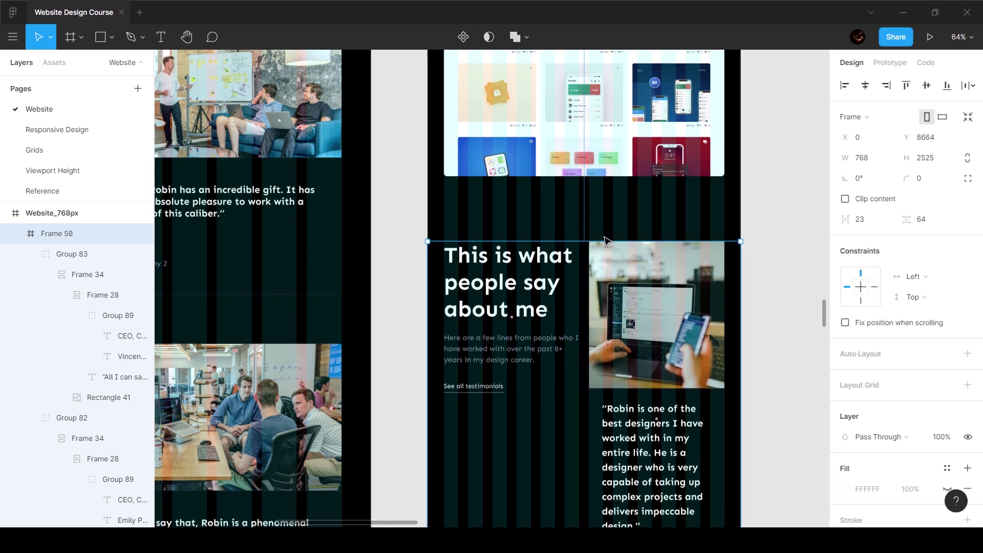
# Step: Extend the testimonials frame equally above and below to a height of 2685 px, with its upper edge at Y 8584
pyautogui.moveTo(603, 240); pyautogui.dragTo(602, 213)
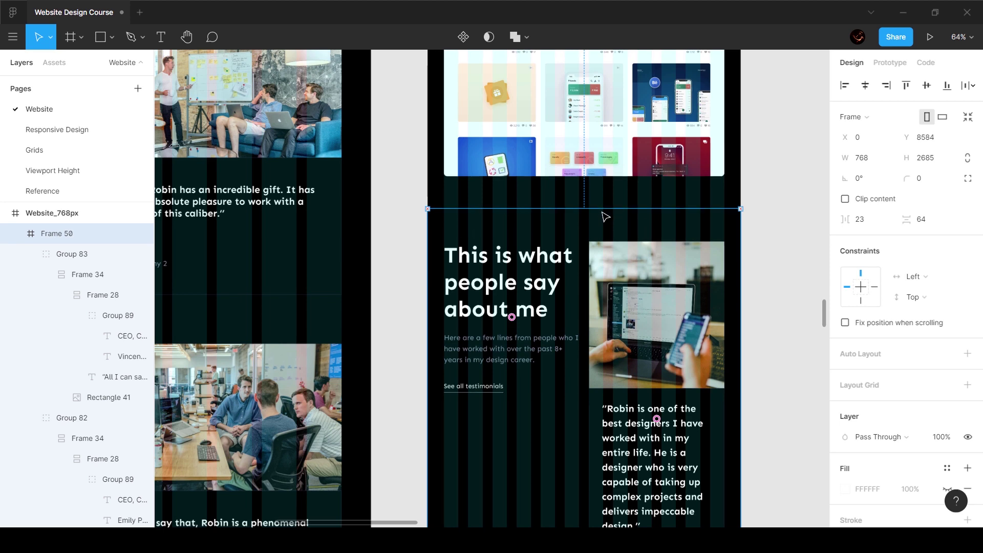
pyautogui.keyDown('ctrl'); pyautogui.click(558, 254); pyautogui.keyUp('ctrl')
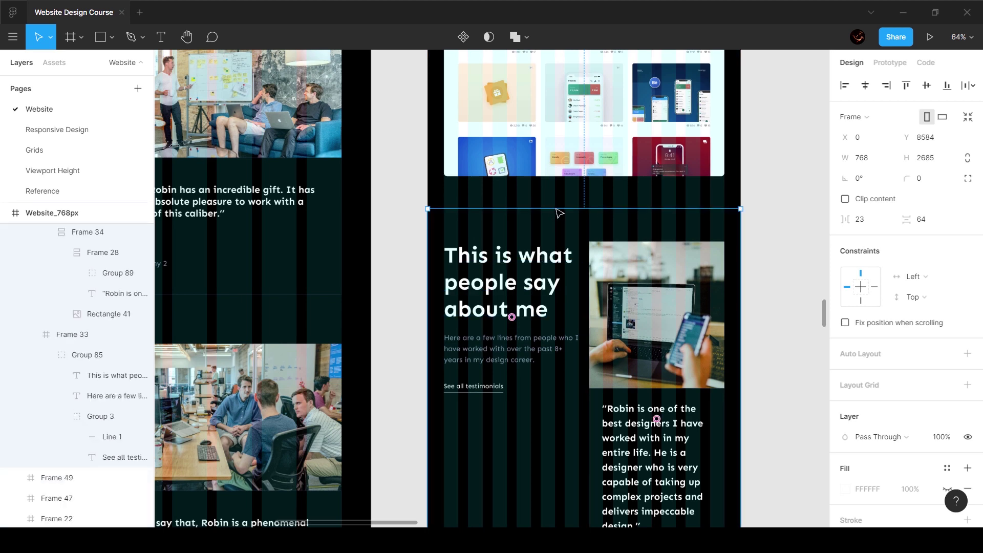
pyautogui.hotkey('alt', 'space')
# Step: Move the Photography section out of the 1440 px page onto the empty canvas beside the tablet page
pyautogui.click(756, 219)
pyautogui.scroll(-3, 756, 237)
pyautogui.scroll(-5, 759, 246)
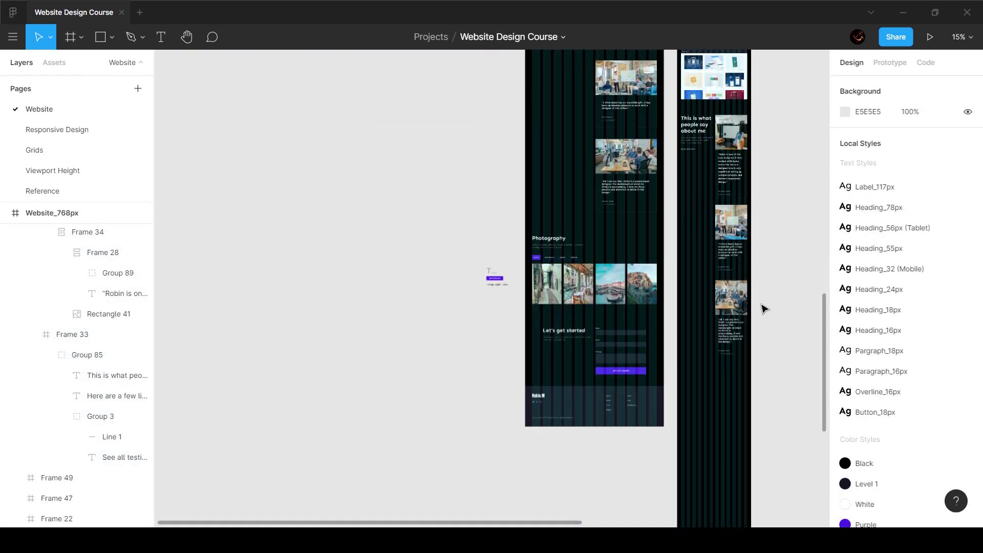
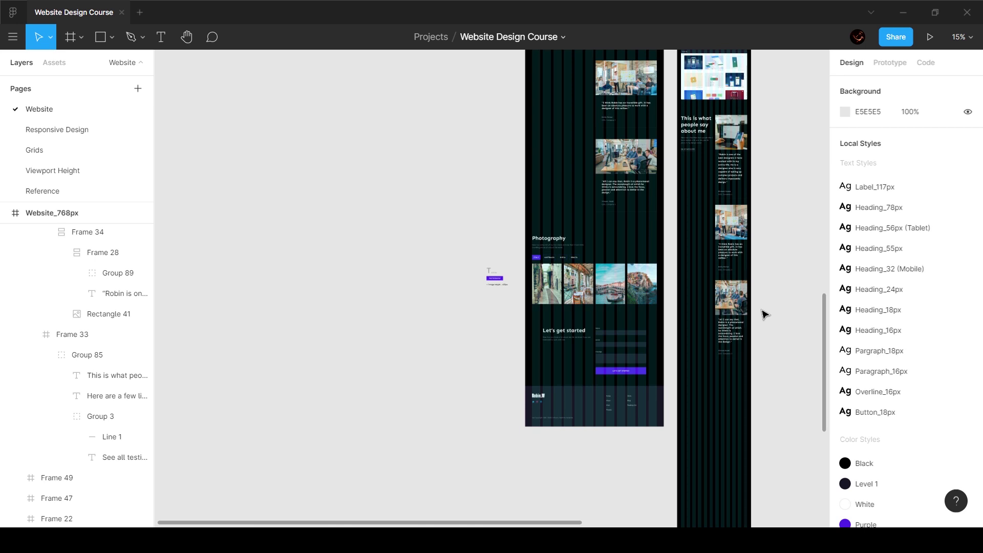
pyautogui.hscroll(5, 610, 271)
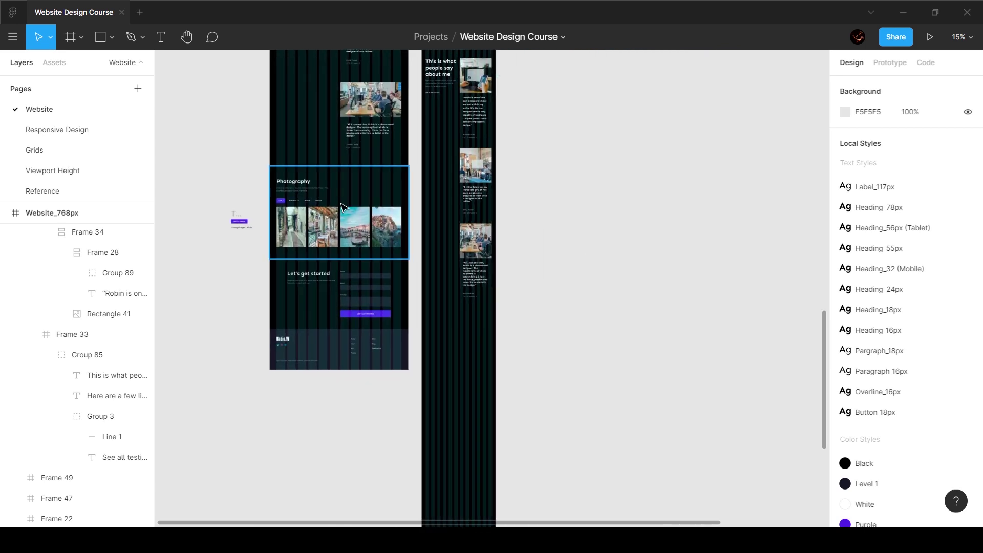
pyautogui.click(303, 211)
pyautogui.moveTo(300, 210); pyautogui.dragTo(532, 302)
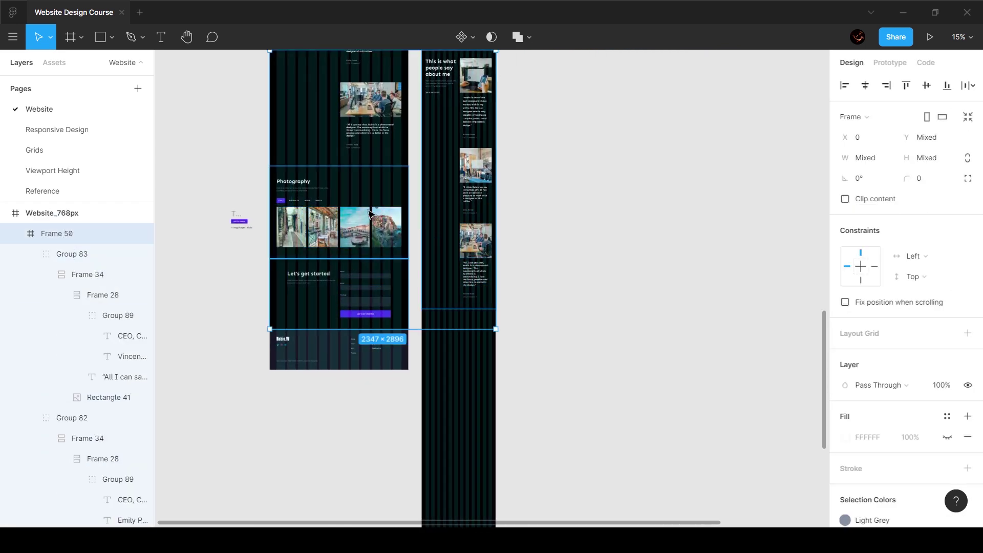
pyautogui.click(532, 302)
pyautogui.moveTo(336, 225); pyautogui.dragTo(612, 370)
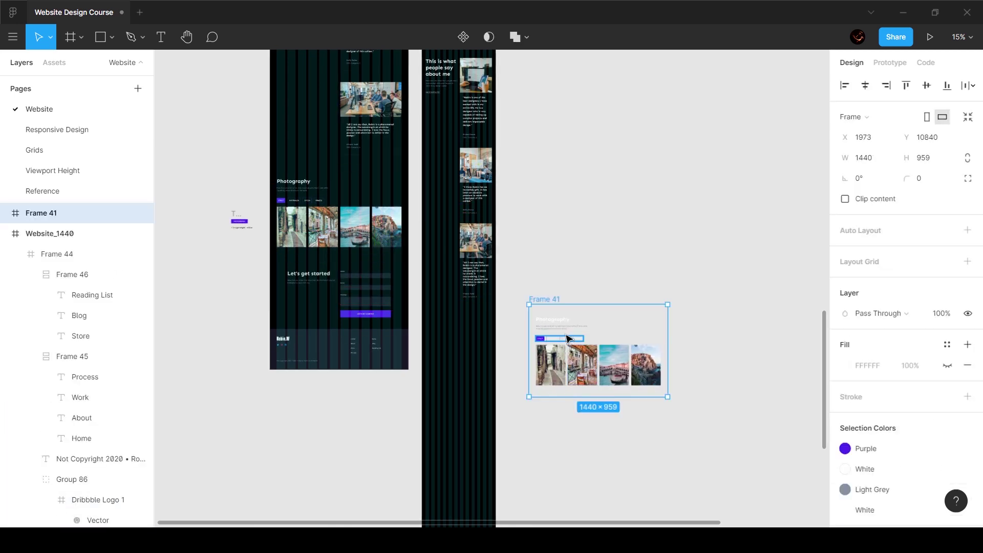
# Step: Move the Photography heading, description and country filters onto the tablet page below the testimonials, aligned at X 40
pyautogui.click(555, 326)
pyautogui.scroll(4, 548, 341)
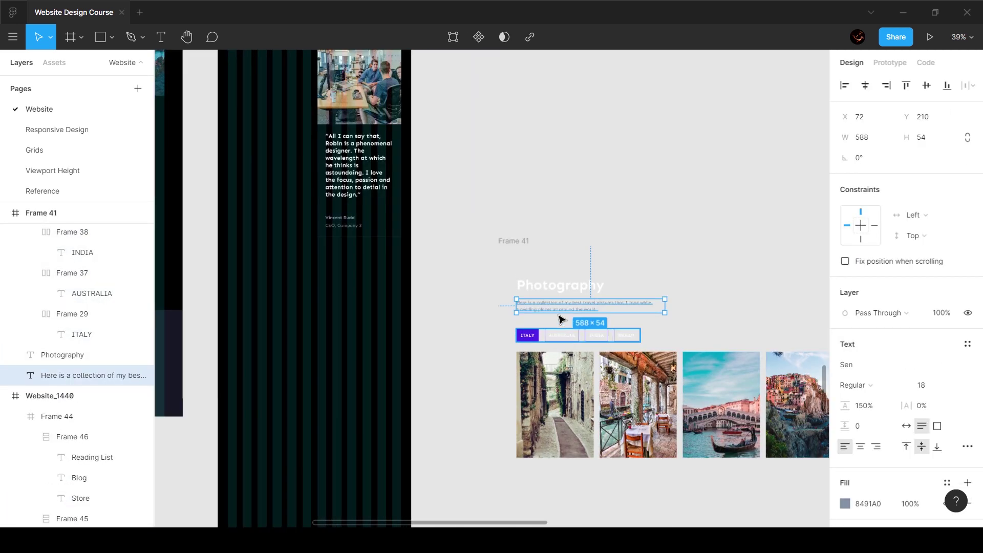
pyautogui.click(559, 333)
pyautogui.keyDown('shift'); pyautogui.click(556, 306); pyautogui.keyUp('shift')
pyautogui.keyDown('shift'); pyautogui.click(556, 292); pyautogui.keyUp('shift')
pyautogui.moveTo(311, 302); pyautogui.dragTo(272, 314)
pyautogui.hscroll(-2, 361, 316)
pyautogui.scroll(3, 335, 330)
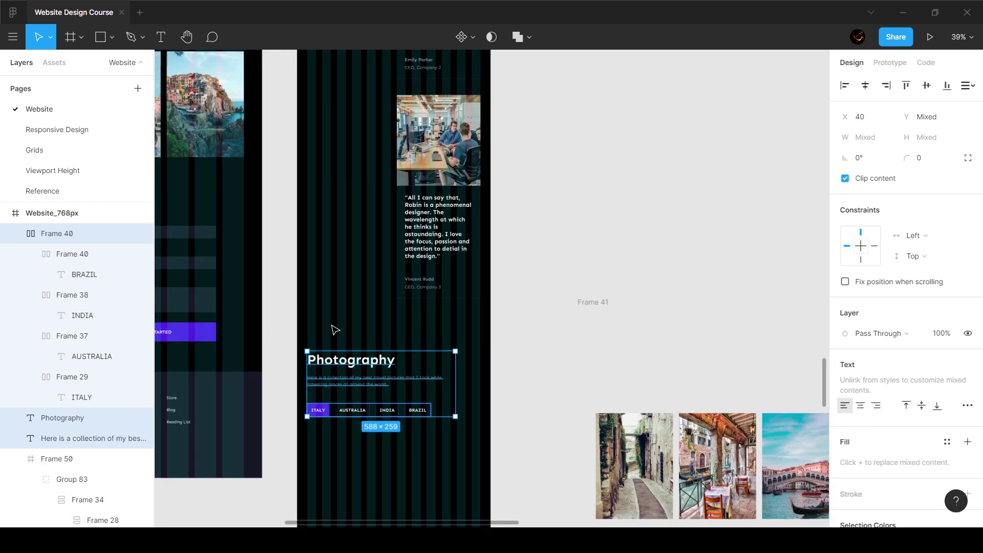
pyautogui.moveTo(328, 370); pyautogui.dragTo(331, 356)
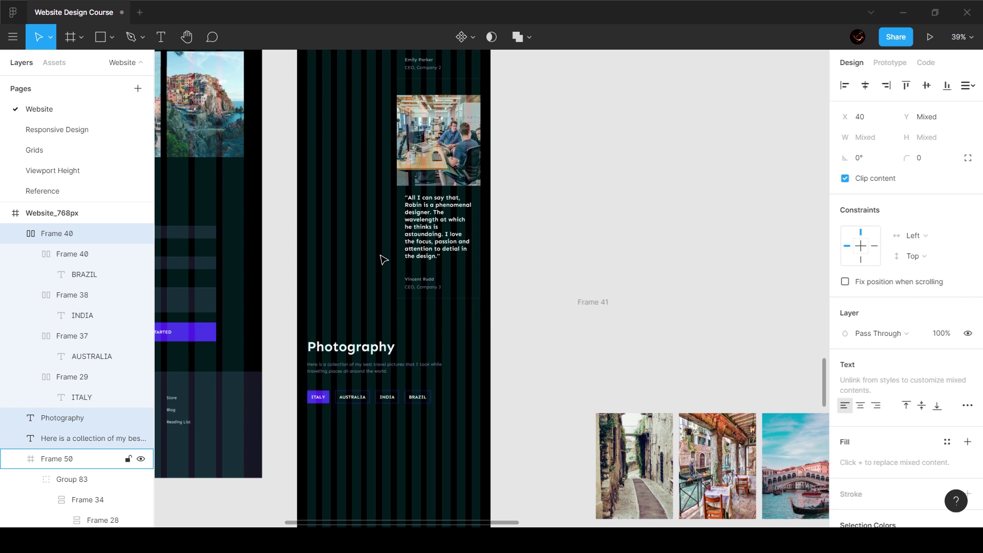
# Step: Widen the Photography heading and its description to 689 px, reaching the last grid column
pyautogui.scroll(3, 328, 394)
pyautogui.hscroll(-1, 359, 379)
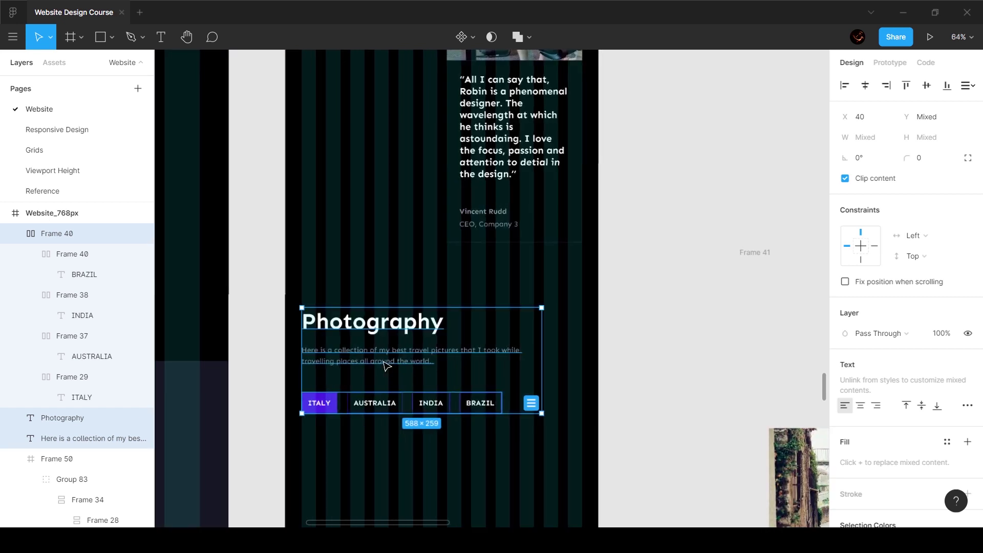
pyautogui.click(476, 359)
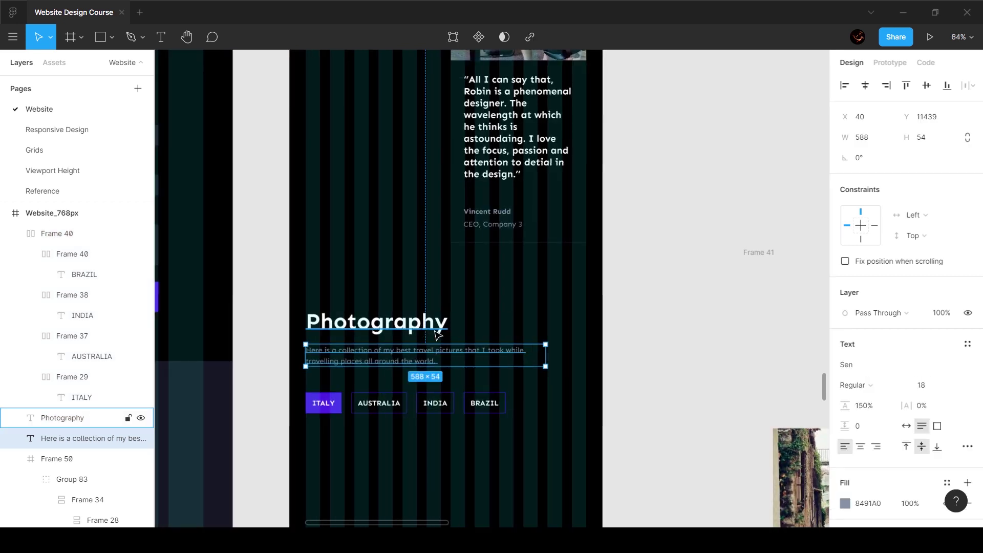
pyautogui.keyDown('shift'); pyautogui.click(438, 335); pyautogui.keyUp('shift')
pyautogui.moveTo(546, 345); pyautogui.dragTo(589, 345)
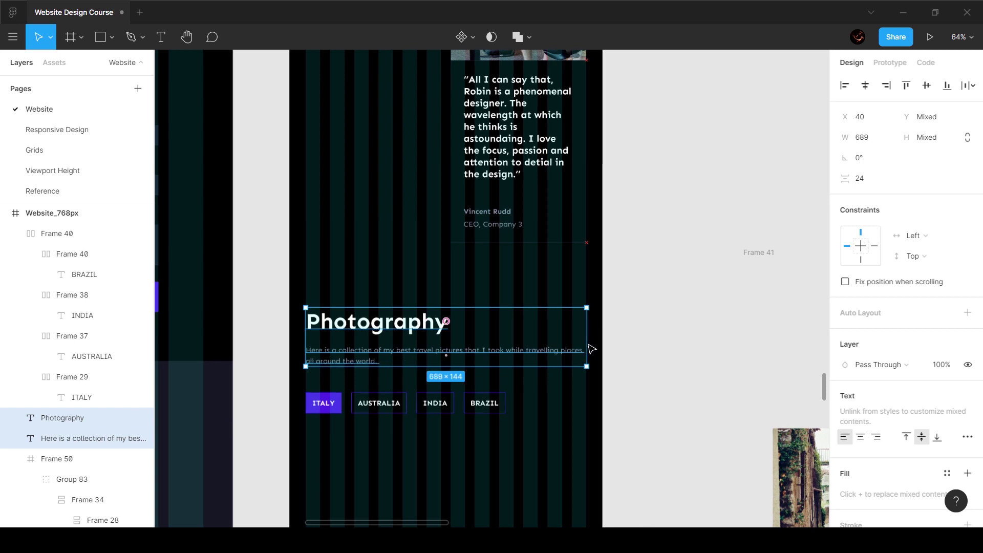
pyautogui.click(653, 333)
# Step: Move the bridge and cliff-village photos in Frame 41 below the first two, forming a two-by-two grid at Y 861
pyautogui.keyDown('ctrl'); pyautogui.scroll(-3, 654, 333); pyautogui.keyUp('ctrl')
pyautogui.scroll(-3, 653, 333)
pyautogui.click(772, 280)
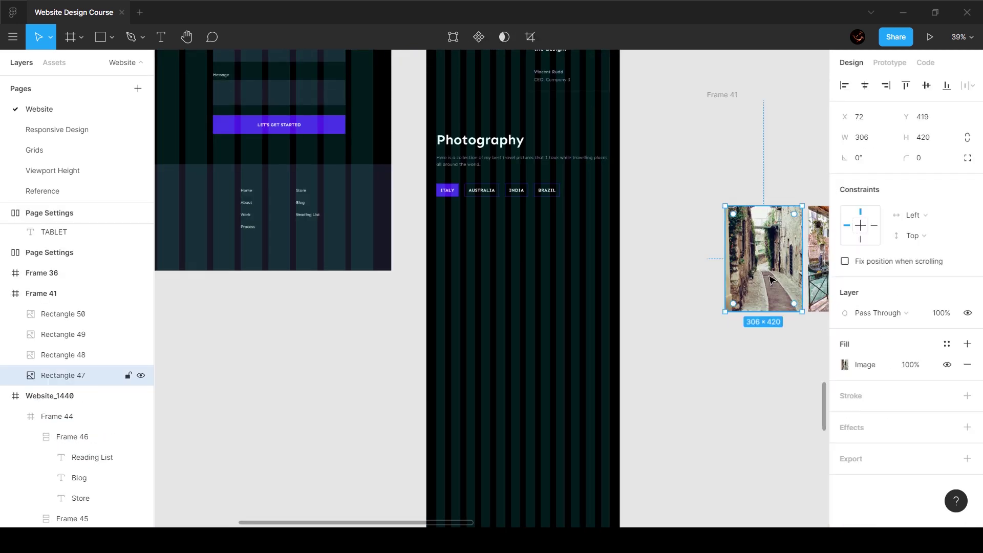
pyautogui.hscroll(5, 773, 280)
pyautogui.click(645, 258)
pyautogui.keyDown('shift'); pyautogui.click(724, 222); pyautogui.keyUp('shift')
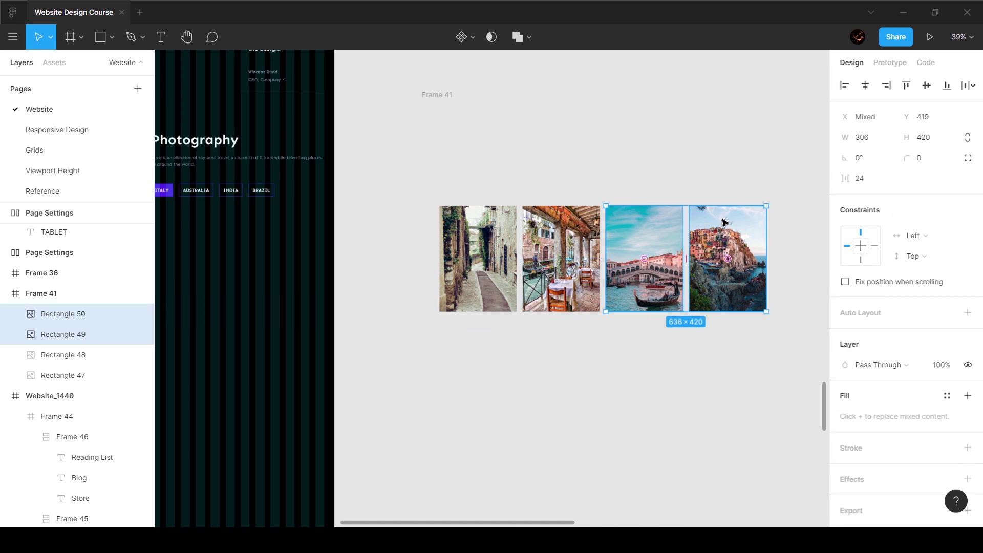
pyautogui.moveTo(724, 219); pyautogui.dragTo(558, 330)
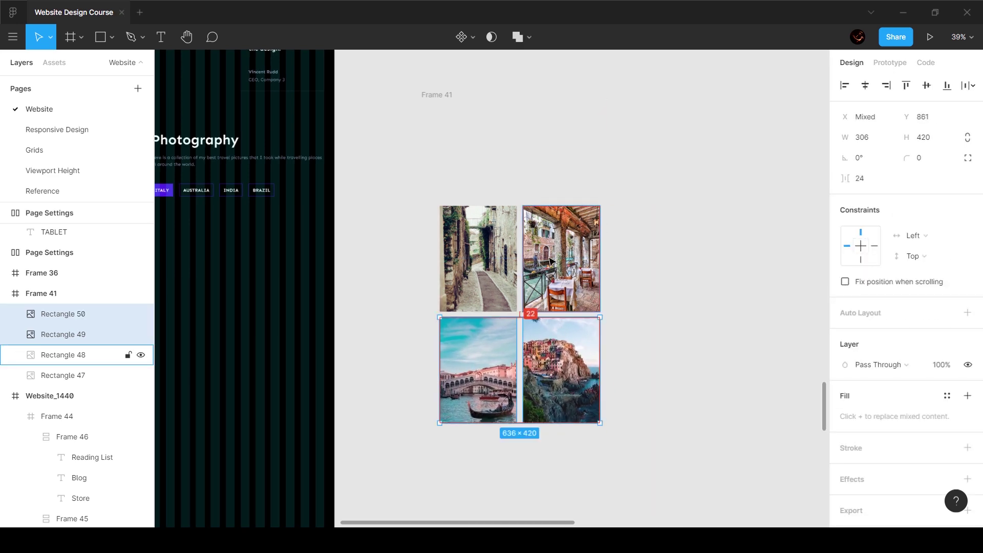
# Step: Space the two photo rows 24 px apart and move all four photos onto the tablet page directly below the country filters
pyautogui.press('Down')
pyautogui.press('alt')
pyautogui.moveTo(408, 244); pyautogui.dragTo(650, 403)
pyautogui.moveTo(293, 291); pyautogui.dragTo(254, 271)
pyautogui.hscroll(-3, 254, 267)
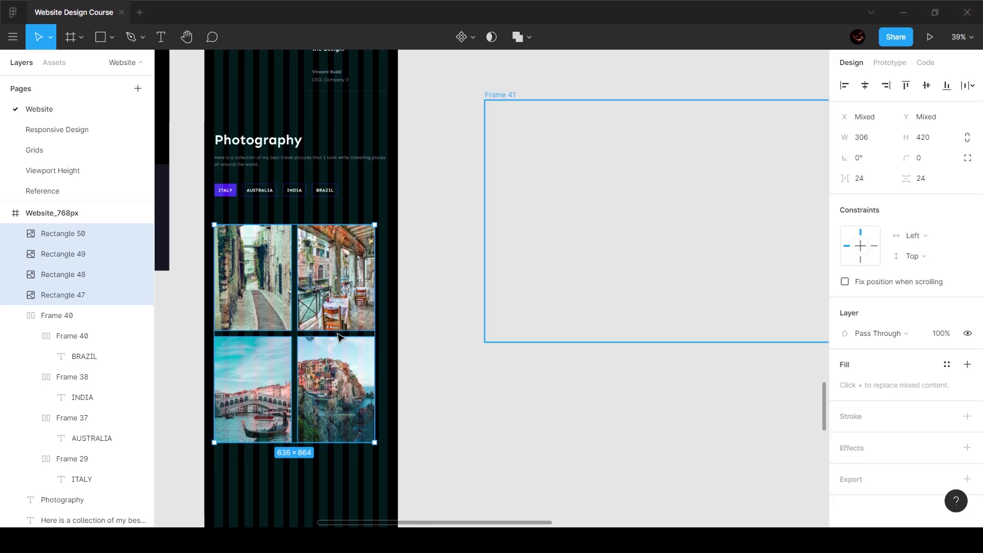
pyautogui.moveTo(253, 278); pyautogui.dragTo(253, 263)
pyautogui.moveTo(312, 315)
pyautogui.mouseDown()
pyautogui.moveTo(321, 314)
pyautogui.moveTo(303, 112)
pyautogui.moveTo(292, 195)
pyautogui.mouseUp()
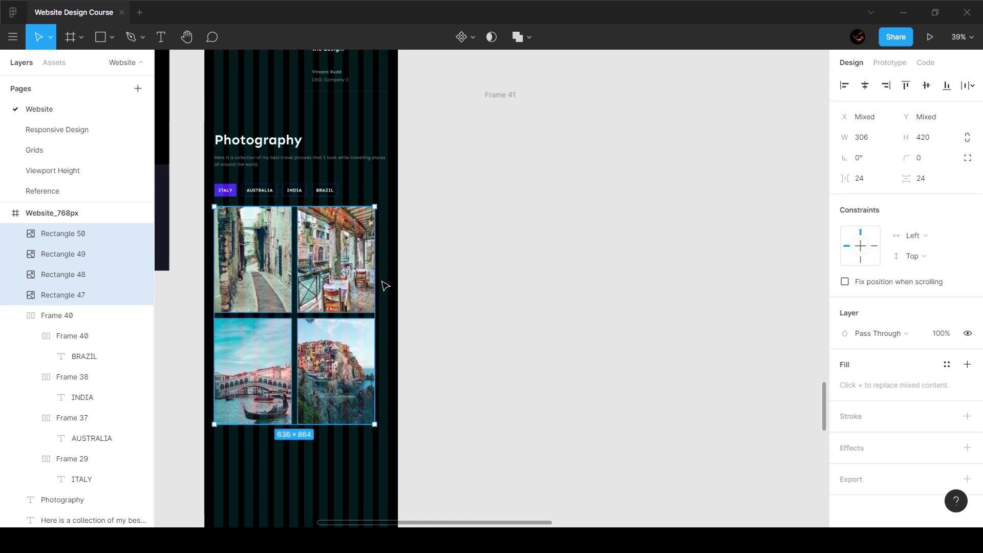
# Step: Widen the four photos to 329 px each and wrap the whole Photography section in one frame
pyautogui.moveTo(382, 283); pyautogui.dragTo(388, 284)
pyautogui.press('Escape')
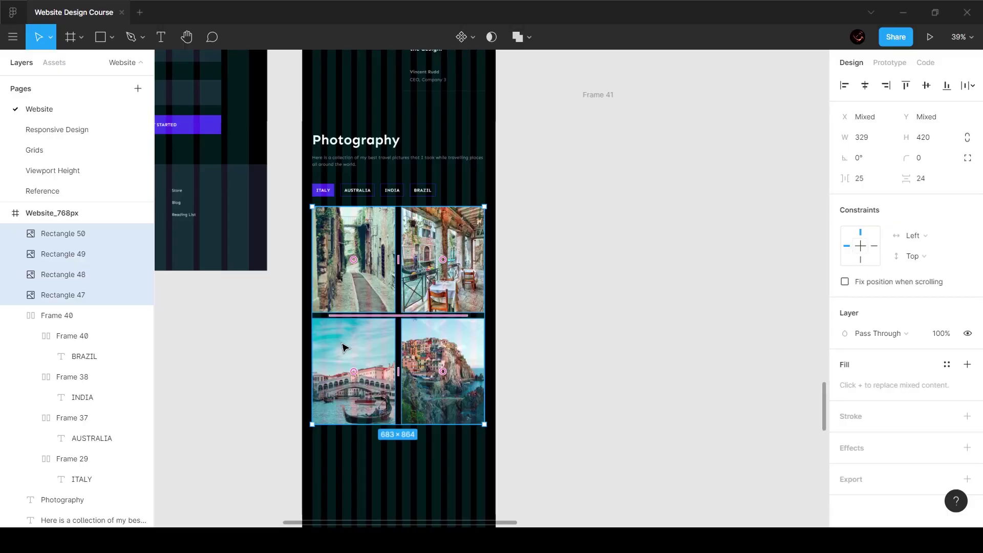
pyautogui.click(586, 303)
pyautogui.moveTo(289, 122); pyautogui.dragTo(497, 437)
pyautogui.rightClick(439, 139)
pyautogui.click(463, 283)
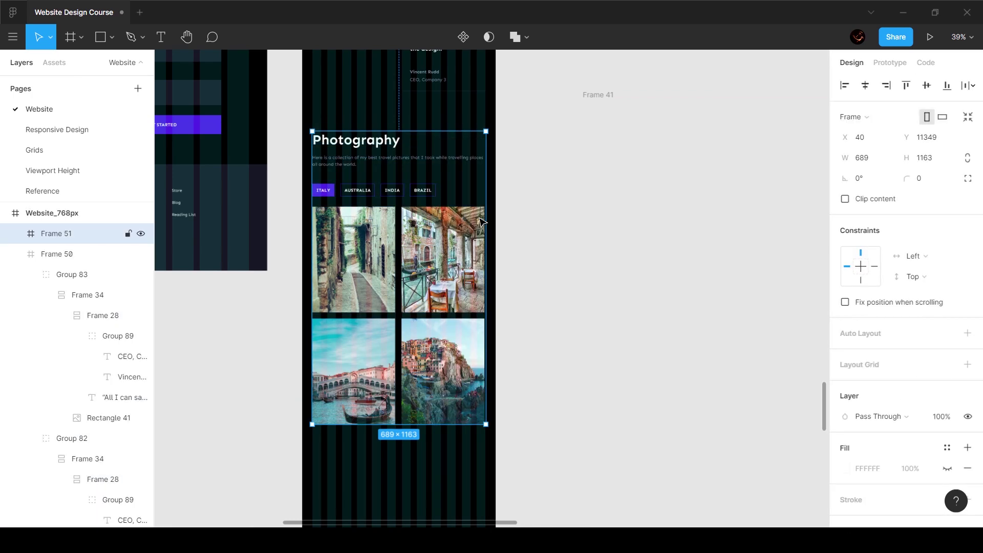
# Step: Widen the alley photo to 332 px so its edge meets the layout grid column
pyautogui.keyDown('ctrl'); pyautogui.click(483, 215); pyautogui.keyUp('ctrl')
pyautogui.scroll(8, 485, 213)
pyautogui.hscroll(-5, 461, 226)
pyautogui.scroll(-3, 440, 237)
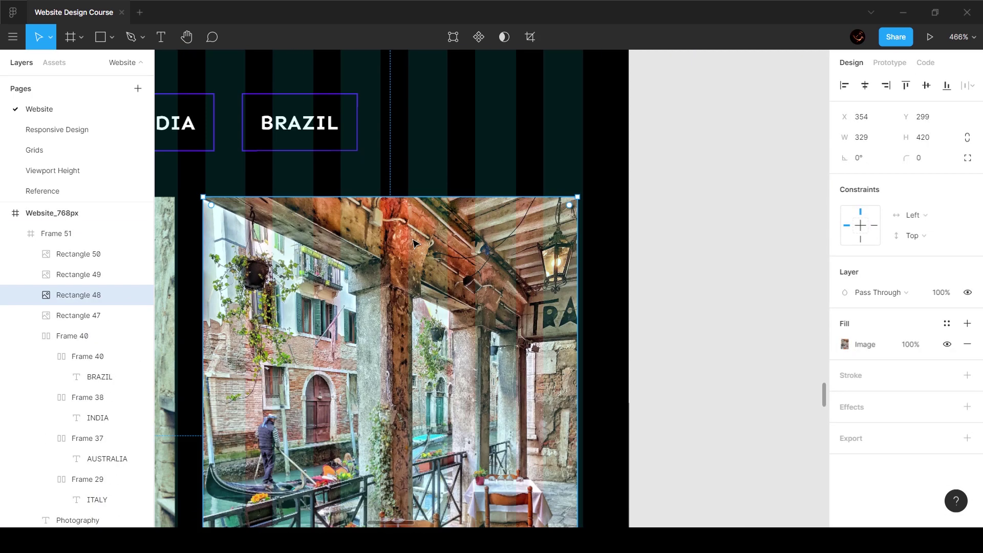
pyautogui.hscroll(-10, 281, 246)
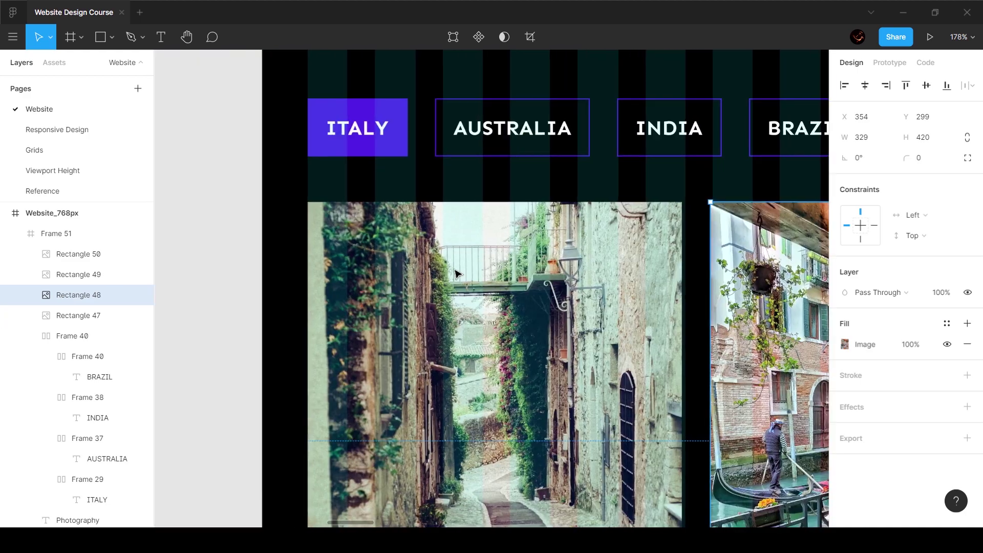
pyautogui.click(459, 272)
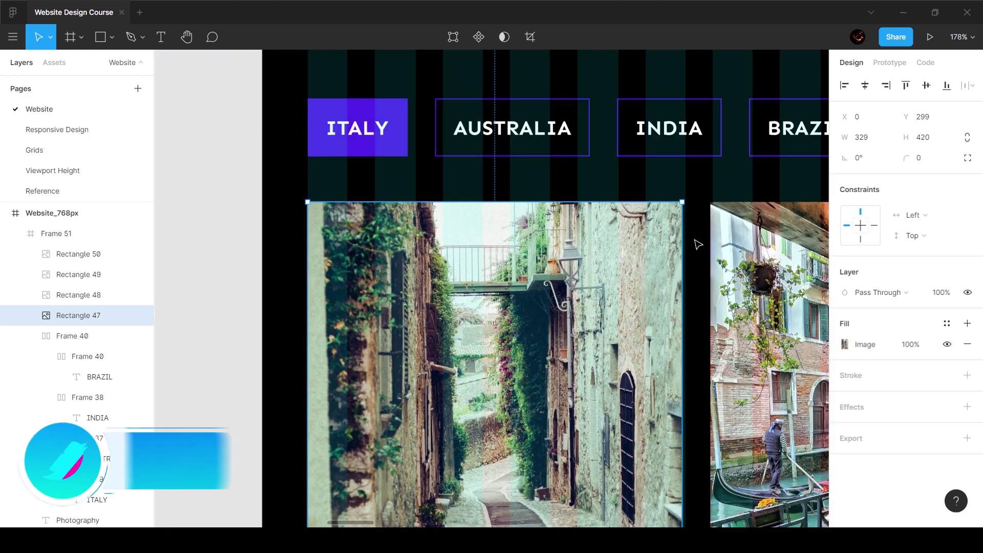
pyautogui.scroll(5, 694, 239)
pyautogui.hotkey('ctrl', 'Right')
pyautogui.moveTo(673, 234); pyautogui.dragTo(675, 234)
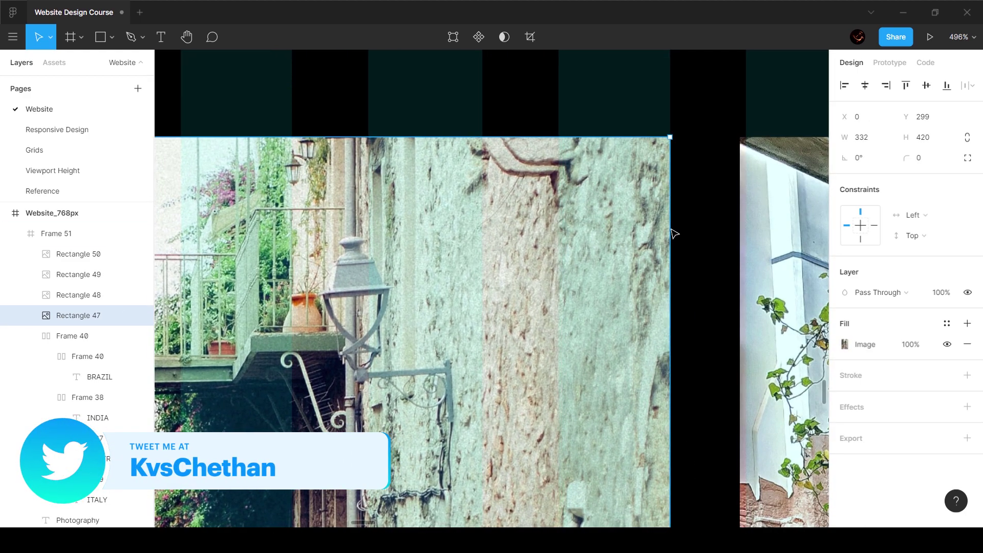
pyautogui.scroll(-10, 664, 221)
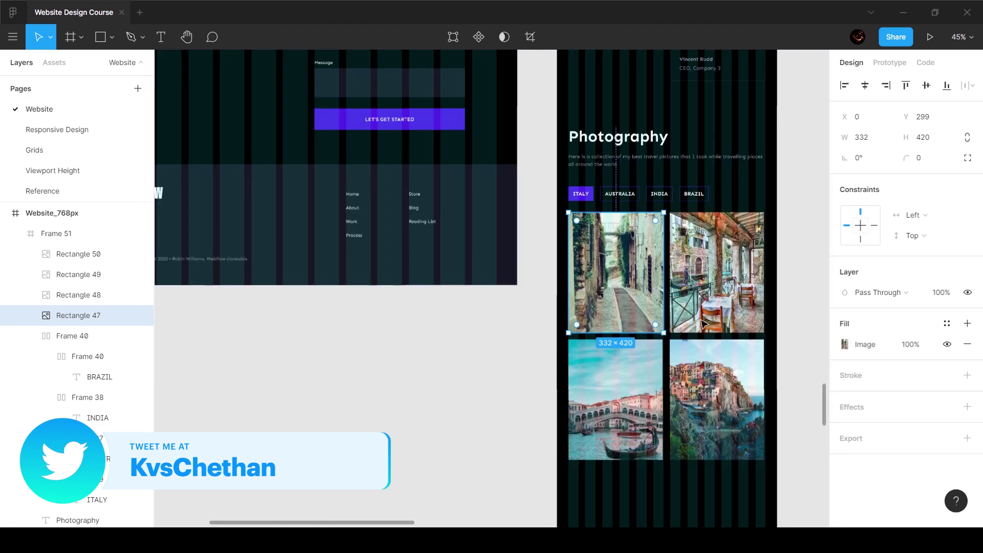
# Step: Set the width of the other three photos in the grid to 332 px
pyautogui.click(636, 384)
pyautogui.keyDown('shift'); pyautogui.click(702, 384); pyautogui.keyUp('shift')
pyautogui.click(873, 138)
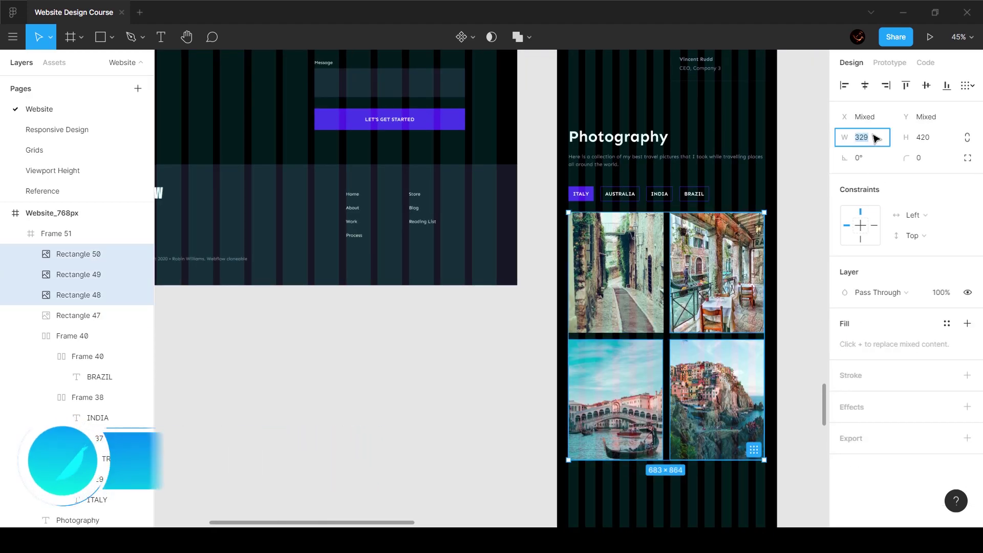
pyautogui.write('332')
pyautogui.click(679, 296)
# Step: Shift the restaurant and cliff-village photos to X 356, leaving a 24 px gap between the two columns
pyautogui.click(643, 312)
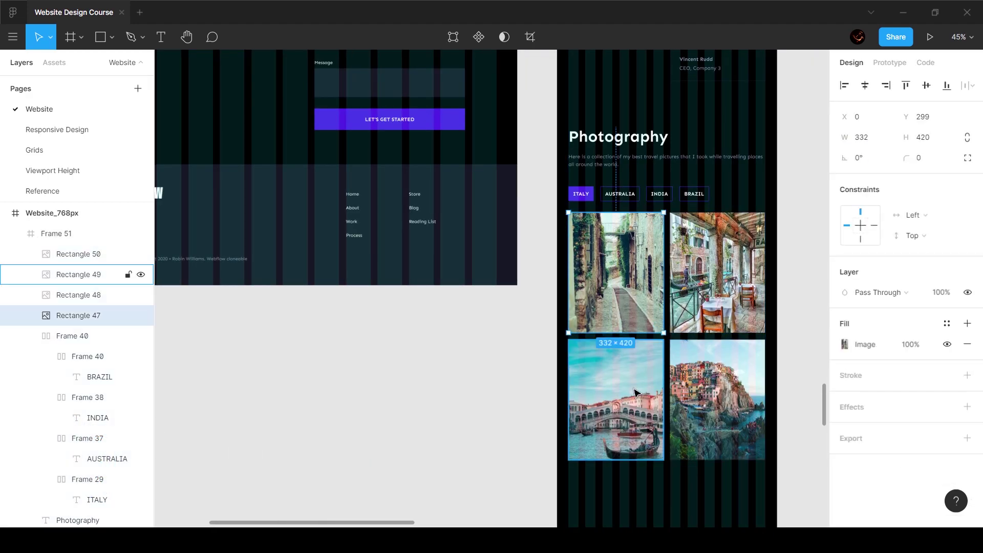
pyautogui.press('alt')
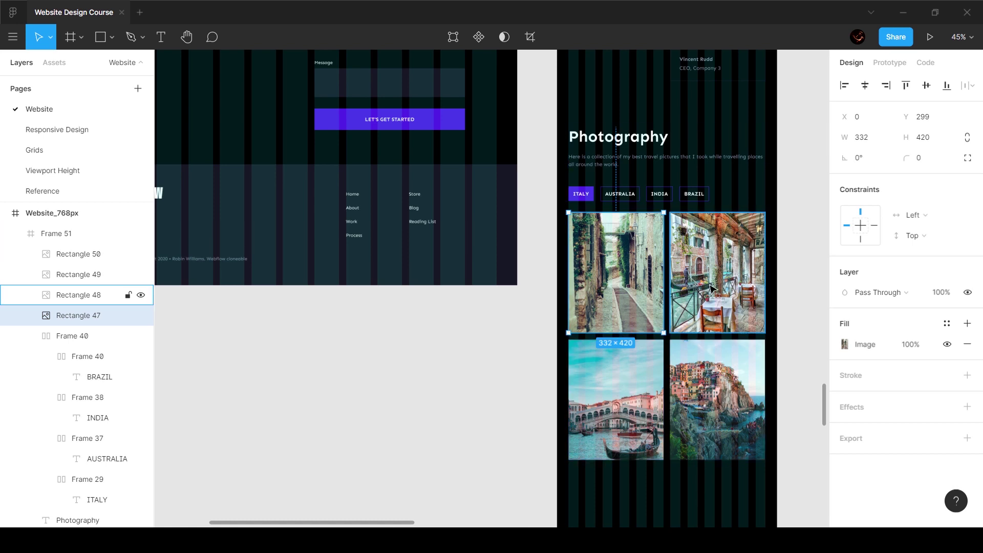
pyautogui.click(712, 289)
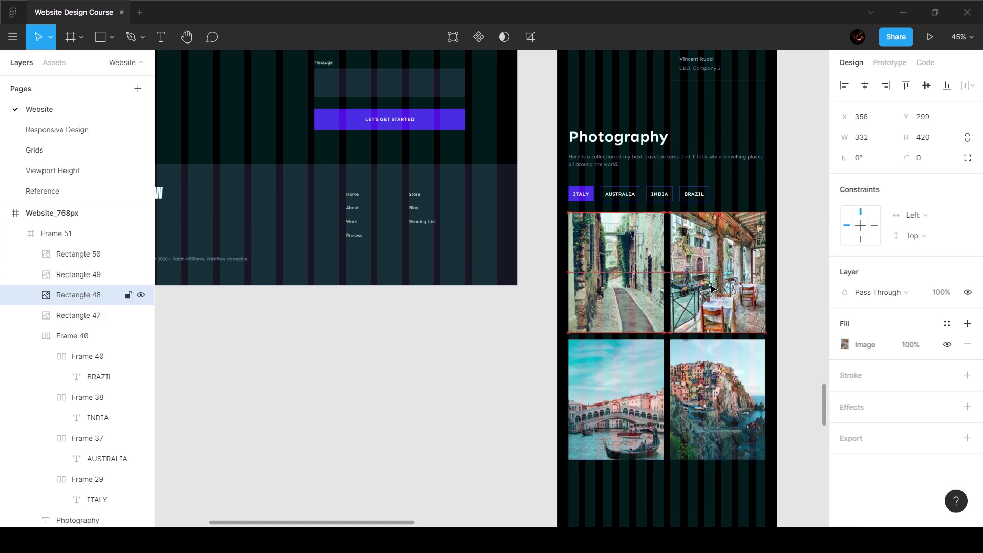
pyautogui.click(715, 394)
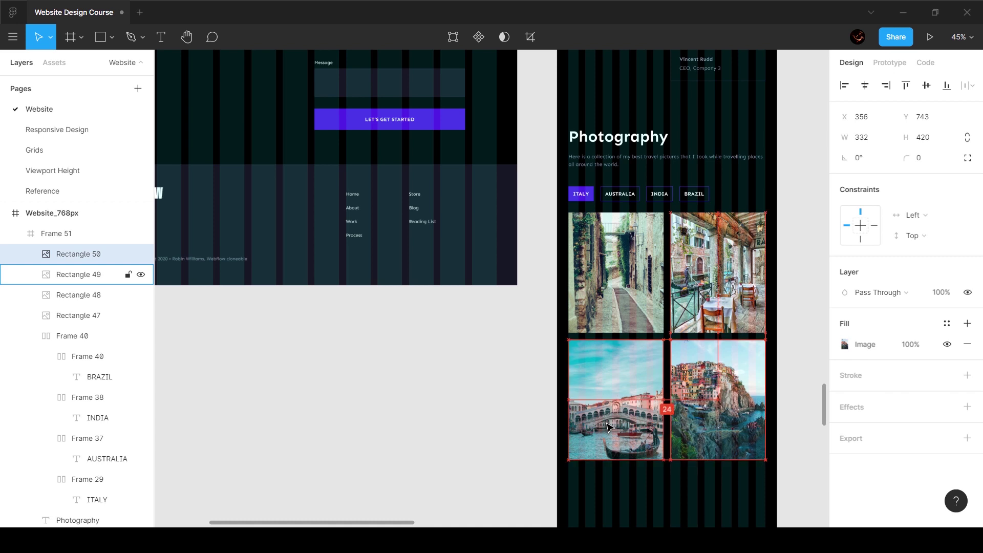
pyautogui.click(797, 345)
# Step: Extend the Photography frame to both page edges, with 80 px of space above and below its content
pyautogui.click(626, 308)
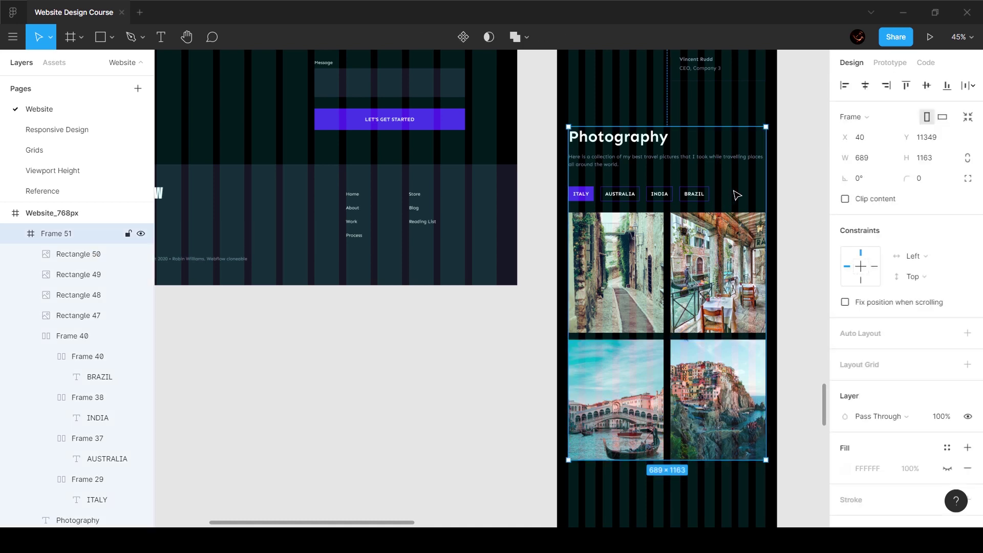
pyautogui.press('alt')
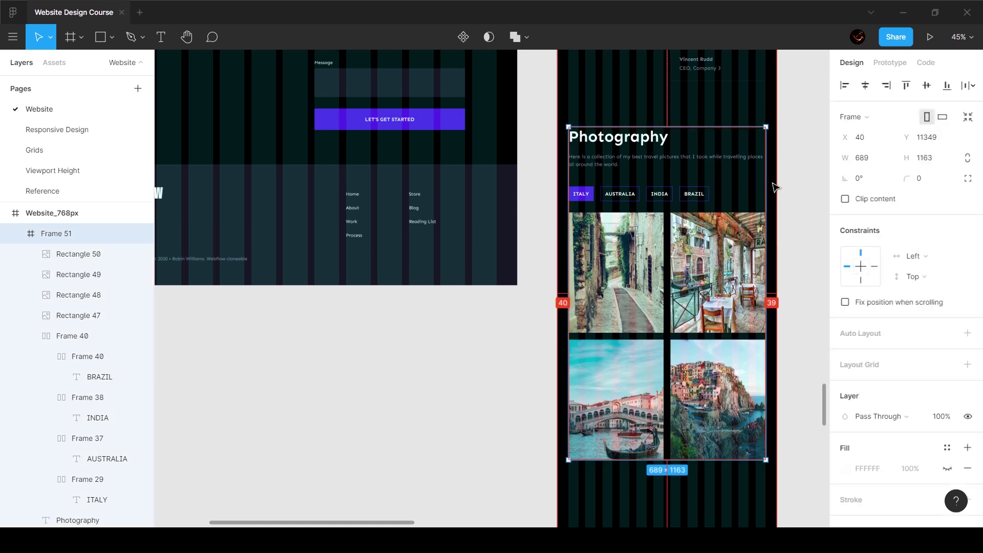
pyautogui.moveTo(766, 187); pyautogui.dragTo(777, 187)
pyautogui.moveTo(713, 128); pyautogui.dragTo(714, 102)
pyautogui.click(803, 144)
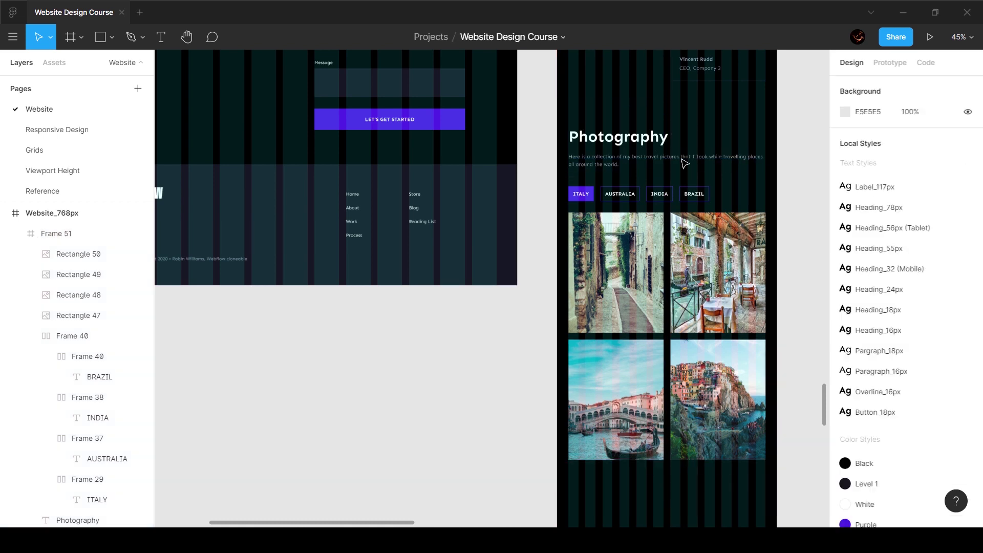
pyautogui.keyDown('ctrl'); pyautogui.click(678, 134); pyautogui.keyUp('ctrl')
pyautogui.press('alt')
pyautogui.click(718, 410)
pyautogui.press('alt')
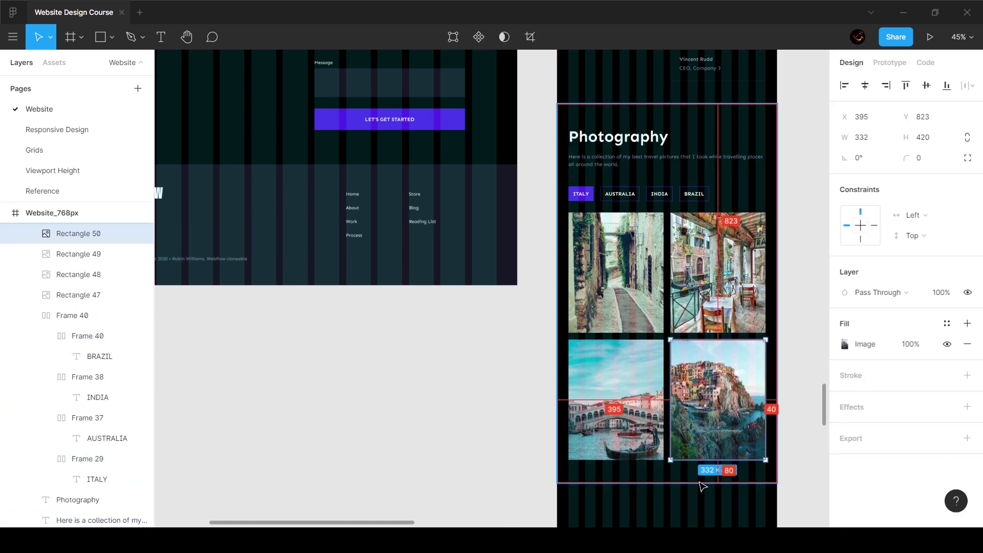
pyautogui.click(785, 443)
# Step: Delete the empty Frame 41 and copy the desktop page's contact section onto the canvas beside the tablet page
pyautogui.scroll(-5, 771, 370)
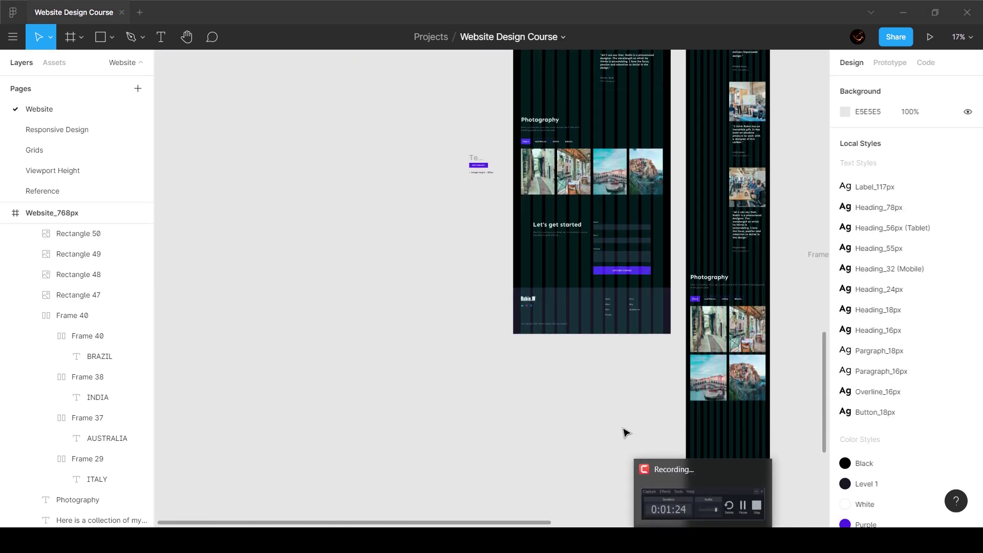
pyautogui.click(616, 230)
pyautogui.hscroll(5, 620, 261)
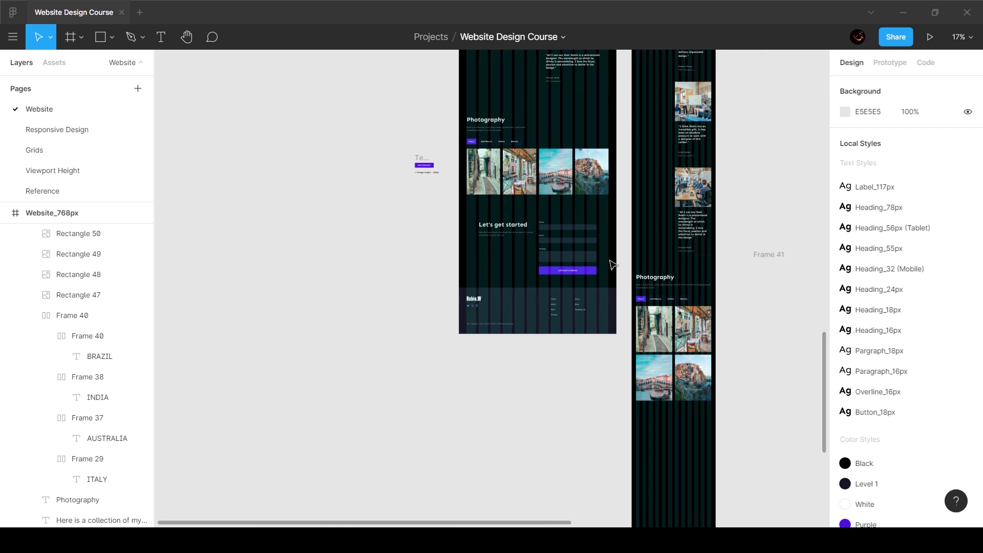
pyautogui.click(657, 255)
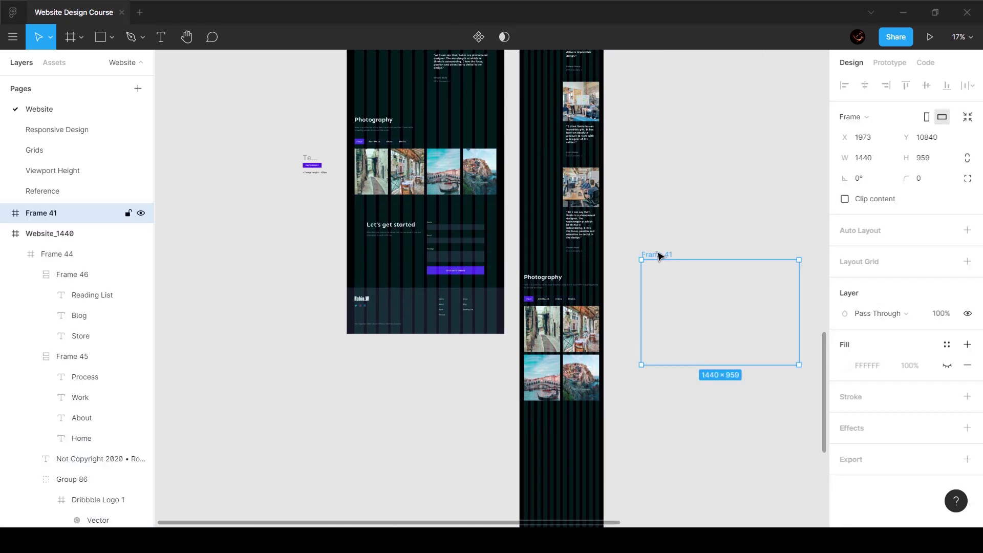
pyautogui.press('Delete')
pyautogui.keyDown('alt'); pyautogui.moveTo(402, 230); pyautogui.dragTo(722, 417); pyautogui.keyUp('alt')
# Step: Move the "Let's get started" heading and description onto the tablet page below the photos, aligned at X 40
pyautogui.scroll(-2, 721, 359)
pyautogui.click(723, 295)
pyautogui.moveTo(613, 306); pyautogui.dragTo(555, 309)
pyautogui.scroll(5, 537, 309)
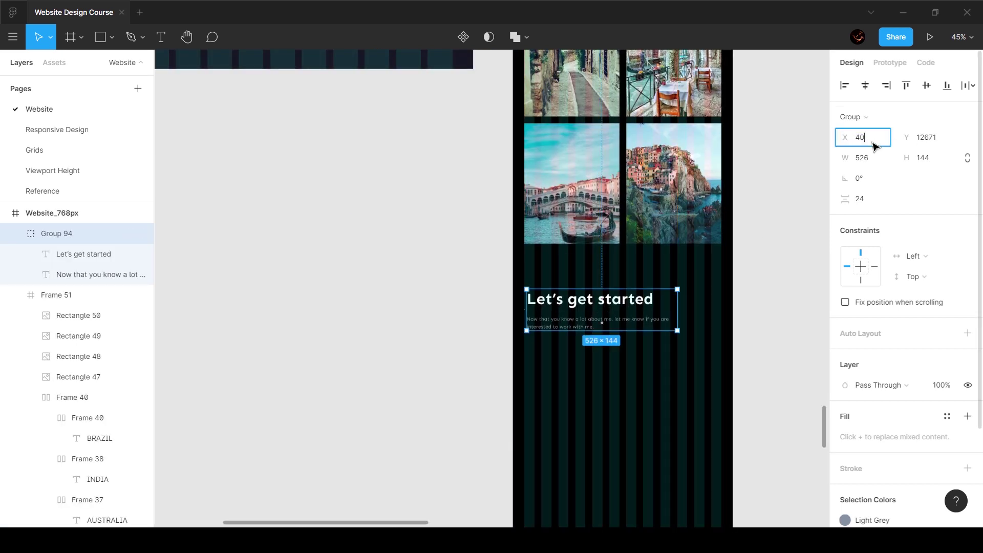
pyautogui.press('Return')
pyautogui.press('Down')
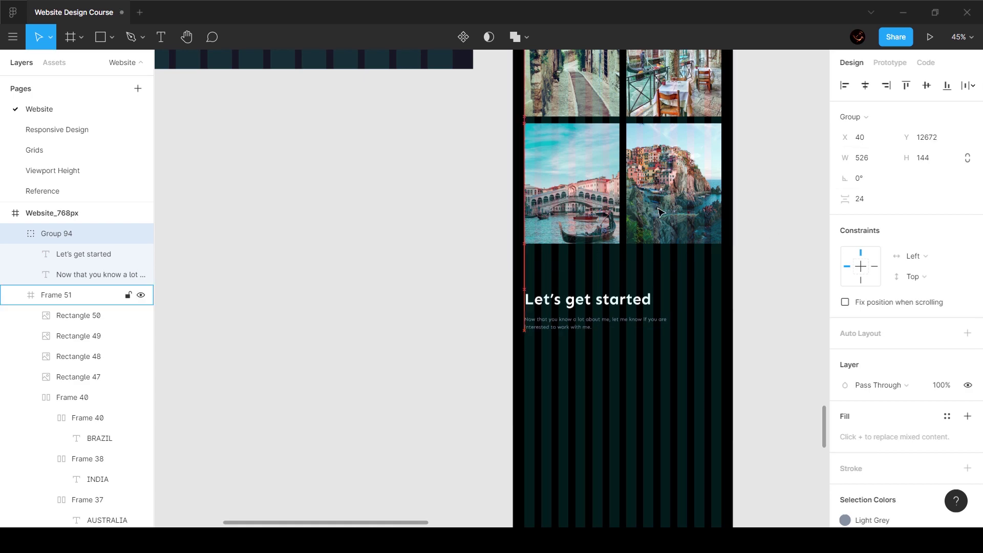
# Step: Try widening the "Let's get started" heading and description to 688 px
pyautogui.press('alt')
pyautogui.scroll(5, 643, 331)
pyautogui.press('Return')
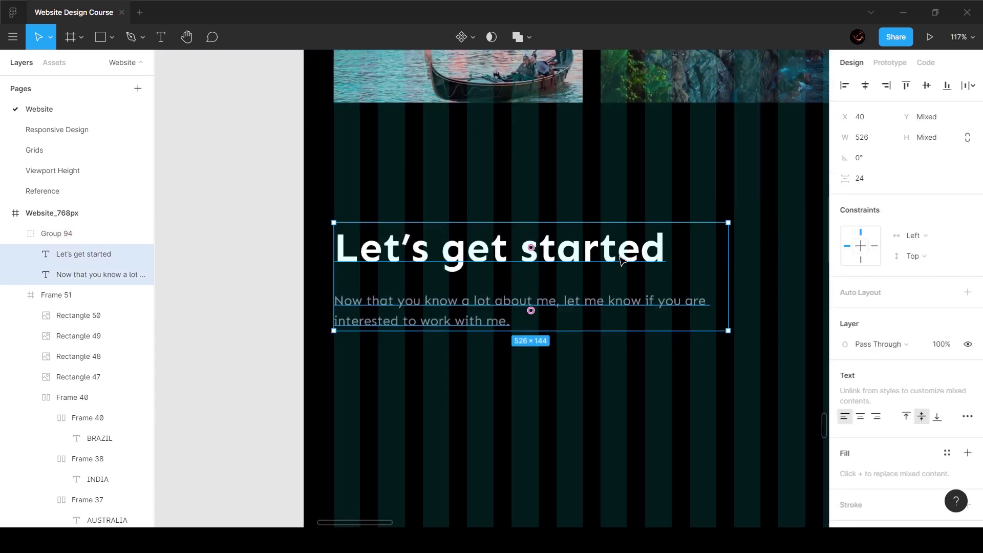
pyautogui.scroll(-5, 620, 256)
pyautogui.moveTo(662, 272); pyautogui.dragTo(711, 271)
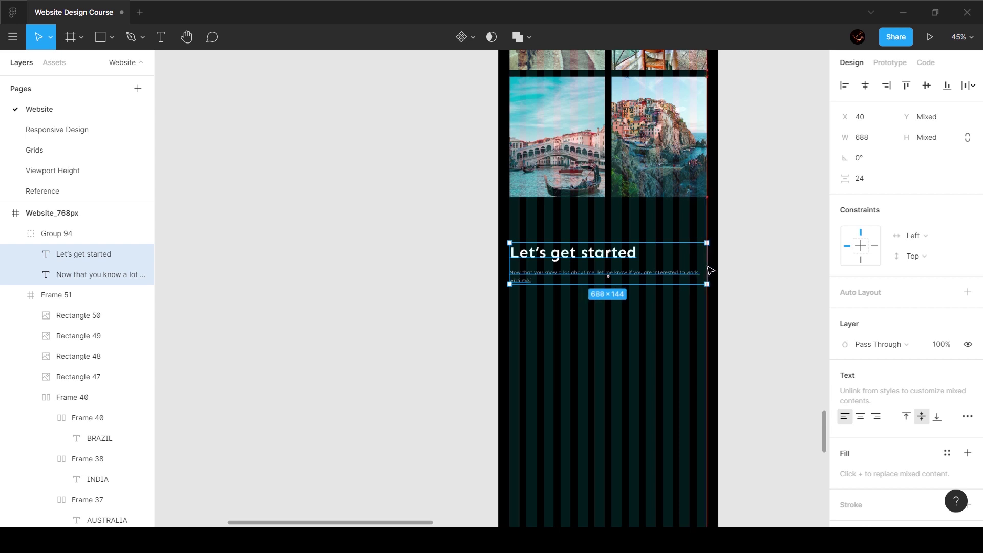
pyautogui.click(740, 277)
# Step: Try placing the contact form below the "Let's get started" description on the tablet page
pyautogui.scroll(-5, 740, 276)
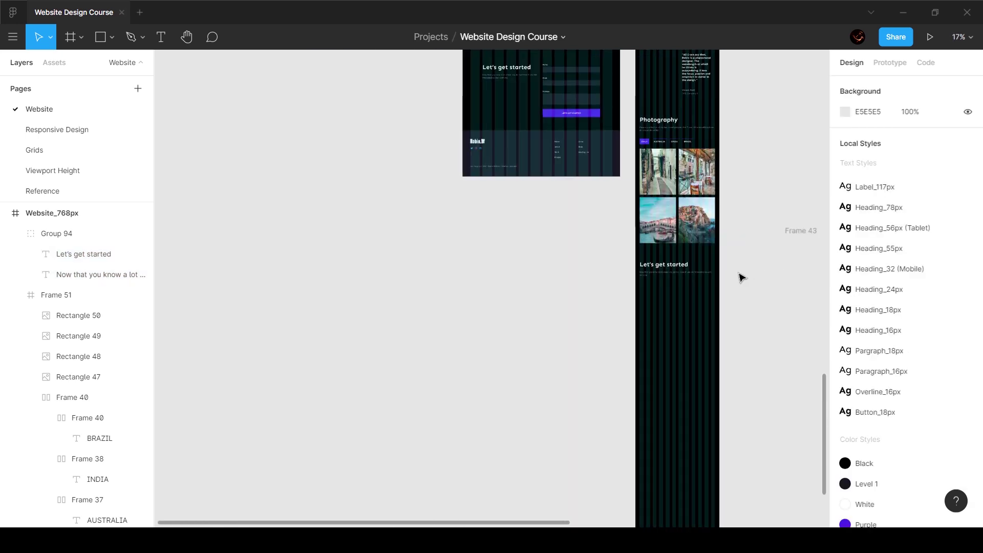
pyautogui.click(730, 259)
pyautogui.moveTo(587, 287); pyautogui.dragTo(524, 313)
pyautogui.scroll(5, 478, 291)
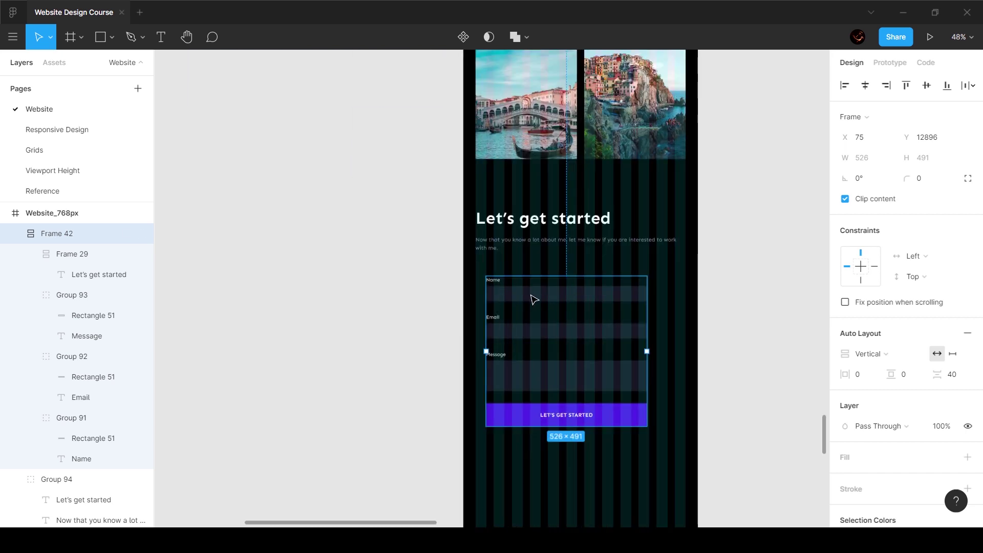
# Step: Undo the contact form placement and the widening of the "Let's get started" heading and description
pyautogui.hotkey('ctrl', 'z')
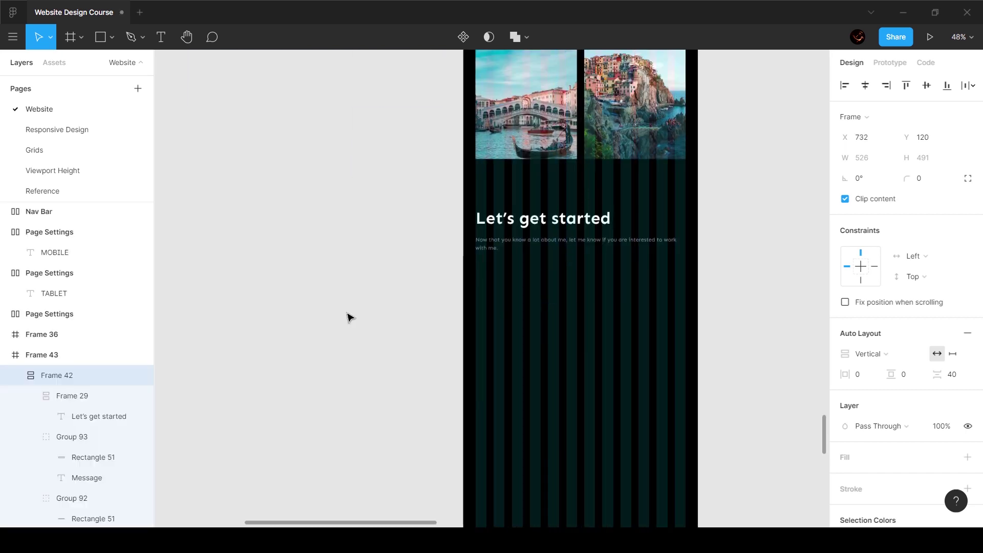
pyautogui.hotkey('ctrl', 'z')
pyautogui.hotkey('ctrl', 'z')
pyautogui.hotkey('ctrl', 'z')
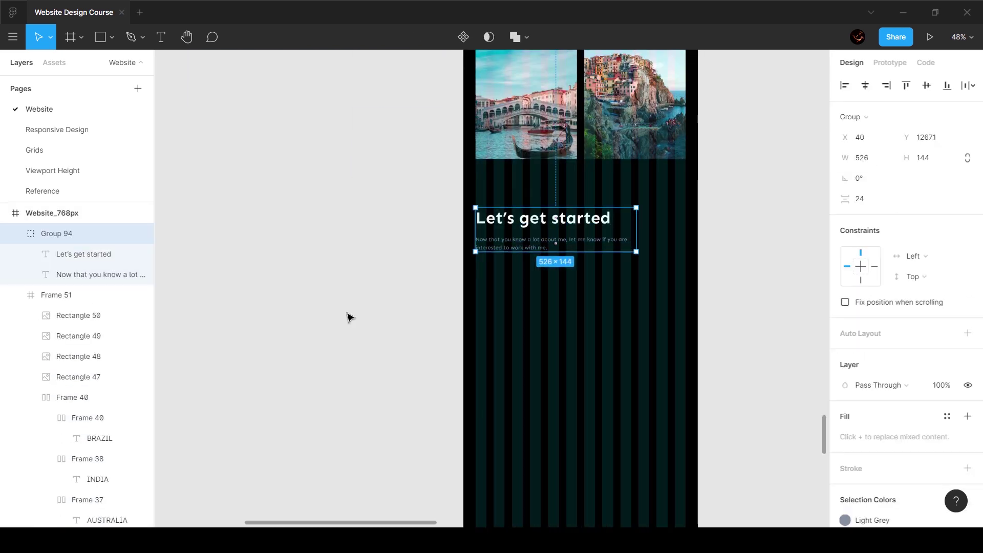
# Step: Narrow the "Let's get started" heading and description to 332 px, matching the first photo column
pyautogui.scroll(3, 545, 228)
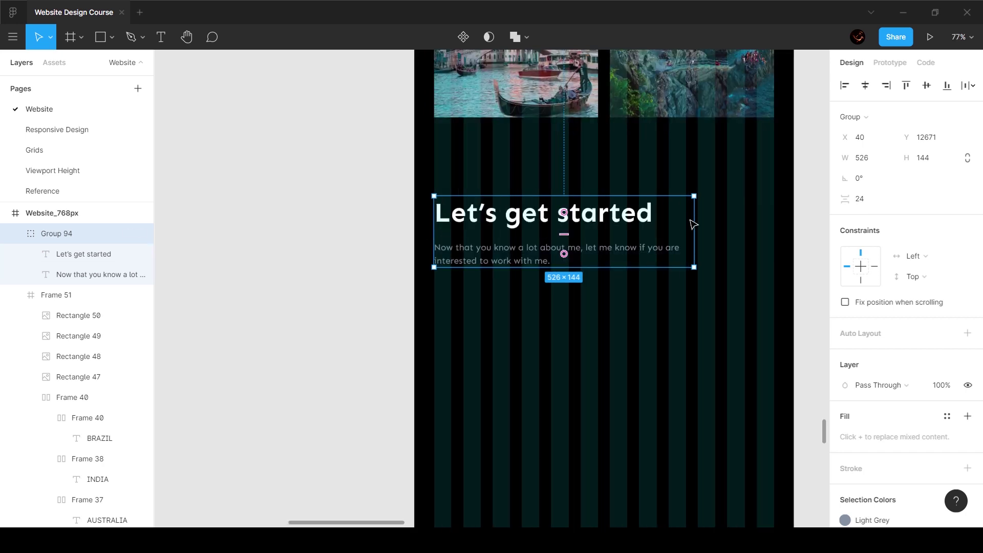
pyautogui.moveTo(693, 225); pyautogui.dragTo(602, 224)
pyautogui.doubleClick(555, 257)
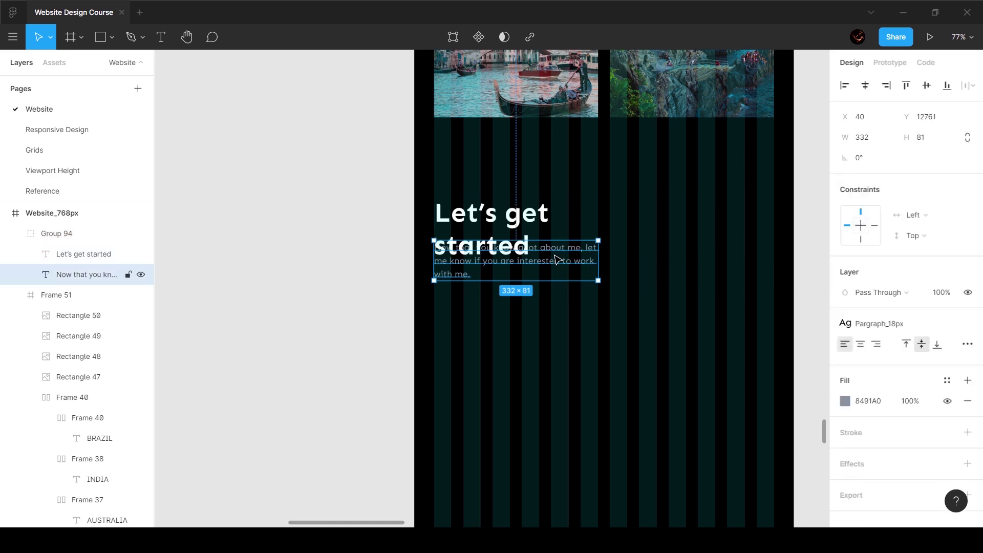
pyautogui.hotkey('ctrl', 'z')
pyautogui.hotkey('ctrl', 'z')
pyautogui.hotkey('ctrl', 'shift', 'z')
pyautogui.hotkey('ctrl', 'shift', 'z')
# Step: Move the contact description below the two-line "Let's get started" heading, at about Y 12826
pyautogui.moveTo(562, 263); pyautogui.dragTo(559, 301)
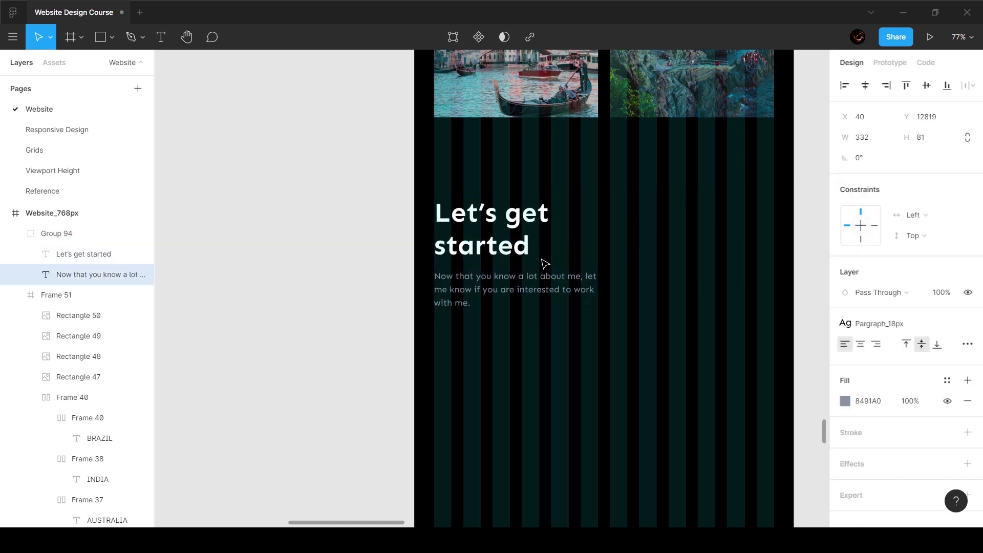
pyautogui.press('alt')
pyautogui.hotkey('shift', 'Down')
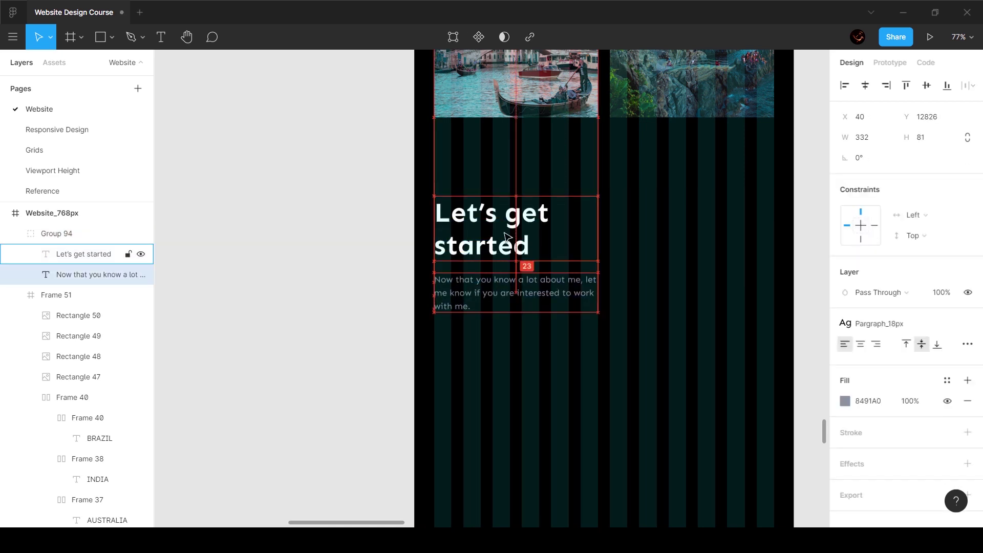
pyautogui.click(650, 241)
# Step: Move the contact form onto the tablet page beside the "Let's get started" text, aligned with the second photo column
pyautogui.scroll(-5, 650, 241)
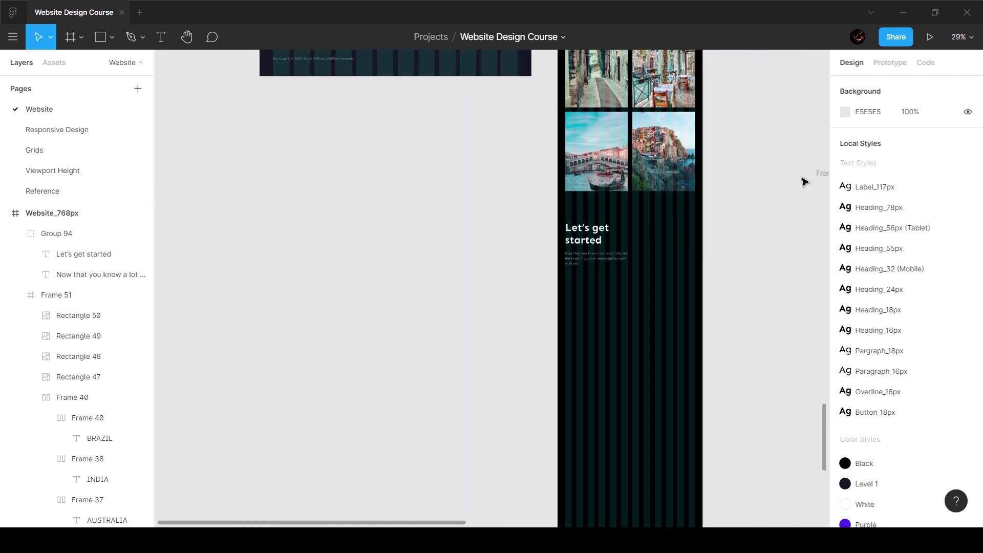
pyautogui.hscroll(3, 804, 181)
pyautogui.moveTo(802, 235); pyautogui.dragTo(523, 264)
pyautogui.scroll(5, 508, 253)
# Step: Narrow the Name, Email and Message input boxes of the contact form to 332 px, ending at the last grid column
pyautogui.keyDown('ctrl'); pyautogui.click(644, 216); pyautogui.keyUp('ctrl')
pyautogui.keyDown('ctrl'); pyautogui.keyDown('shift'); pyautogui.click(636, 269); pyautogui.keyUp('shift'); pyautogui.keyUp('ctrl')
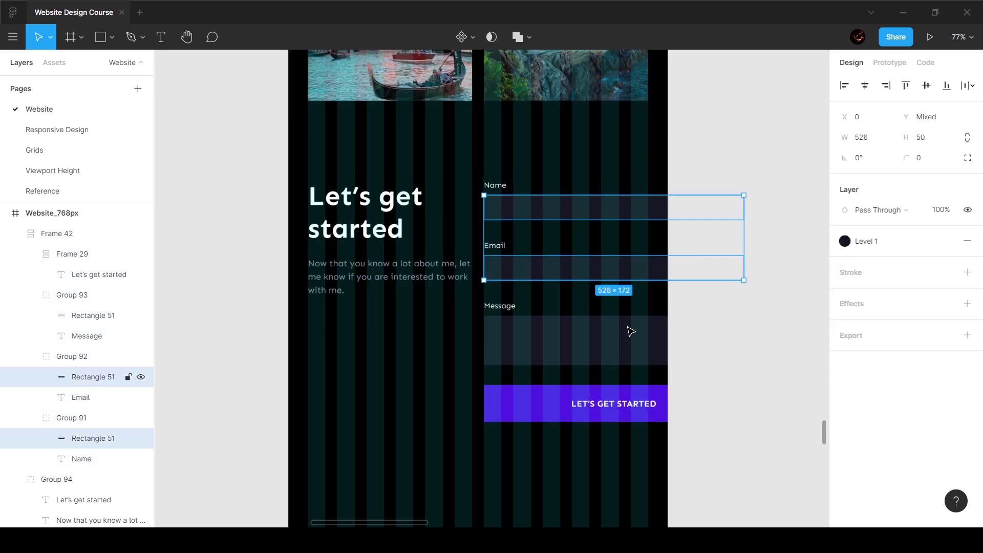
pyautogui.keyDown('ctrl'); pyautogui.keyDown('shift'); pyautogui.click(629, 331); pyautogui.keyUp('shift'); pyautogui.keyUp('ctrl')
pyautogui.moveTo(746, 312); pyautogui.dragTo(653, 312)
pyautogui.scroll(10, 656, 269)
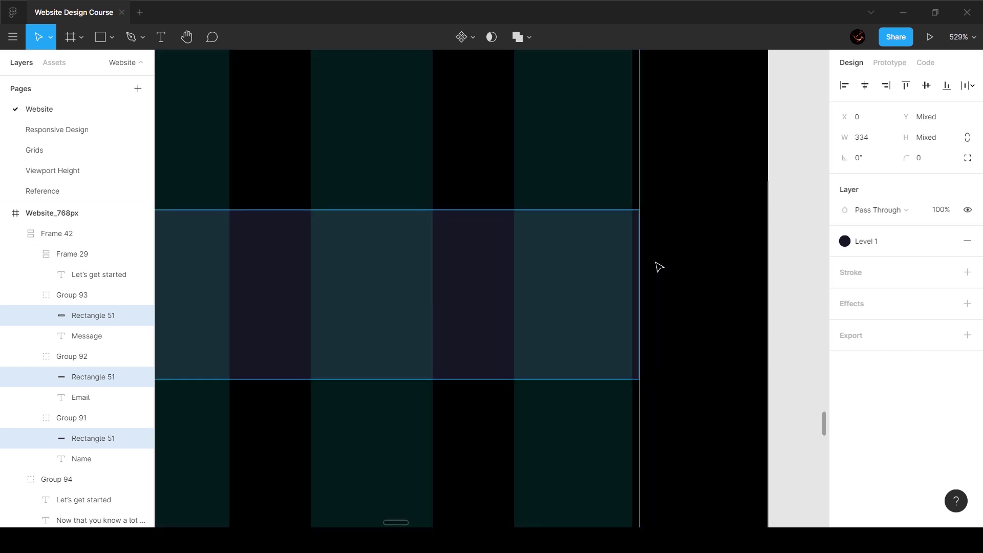
pyautogui.moveTo(638, 270); pyautogui.dragTo(633, 271)
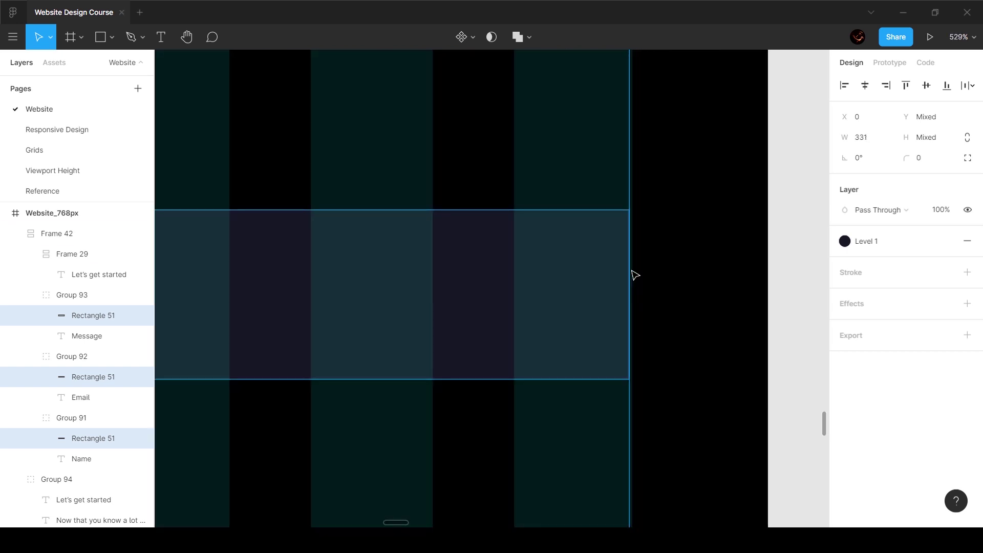
pyautogui.scroll(3, 635, 275)
pyautogui.scroll(5, 635, 275)
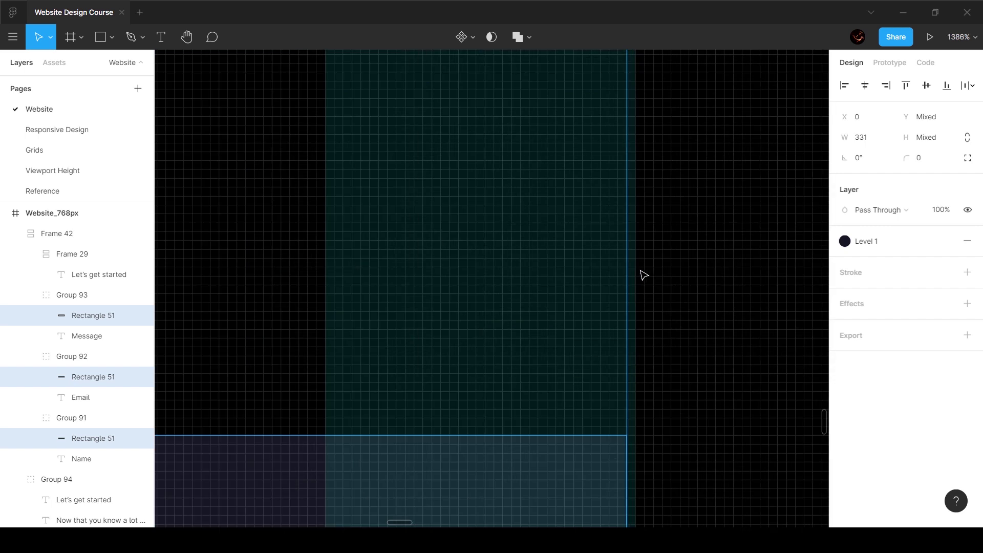
pyautogui.hotkey('ctrl', 'Right')
pyautogui.scroll(-15, 641, 271)
pyautogui.scroll(5, 632, 305)
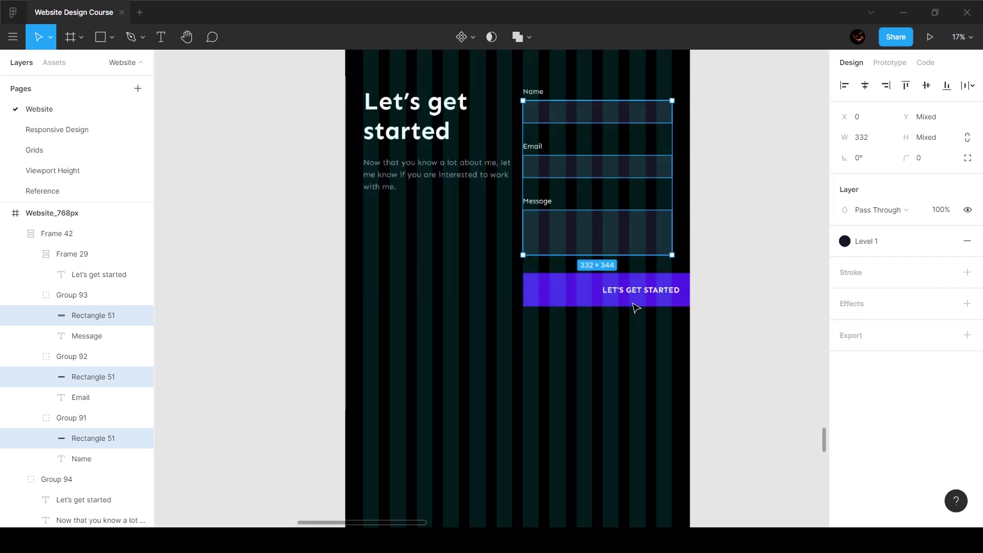
# Step: Narrow the LET'S GET STARTED button to the 332 px width of the input boxes and ungroup the contact form
pyautogui.click(636, 305)
pyautogui.moveTo(755, 292); pyautogui.dragTo(681, 292)
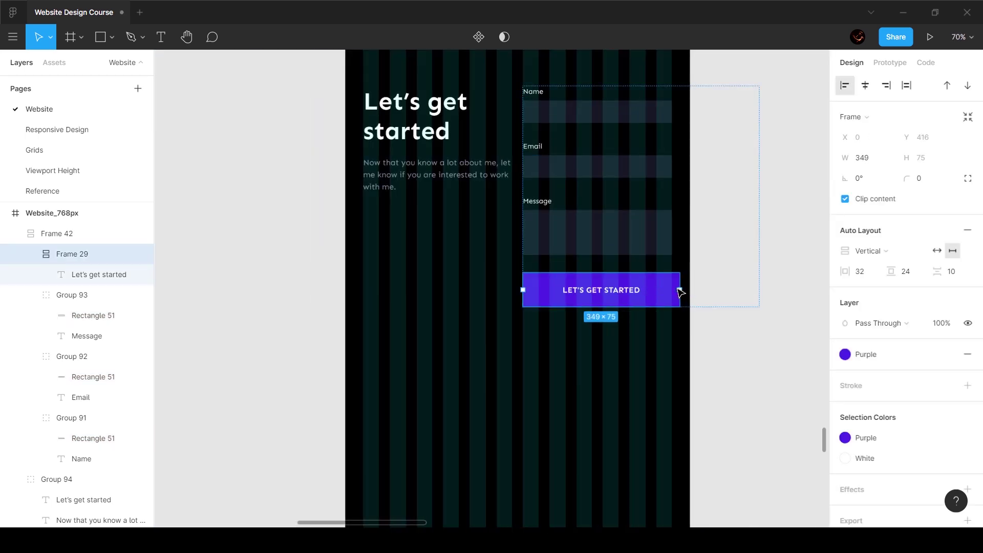
pyautogui.click(633, 264)
pyautogui.hotkey('ctrl', 'shift', 'g')
# Step: Narrow the Name, Email and Message label text boxes together to 332 px, matching the input boxes
pyautogui.keyDown('ctrl'); pyautogui.click(549, 201); pyautogui.keyUp('ctrl')
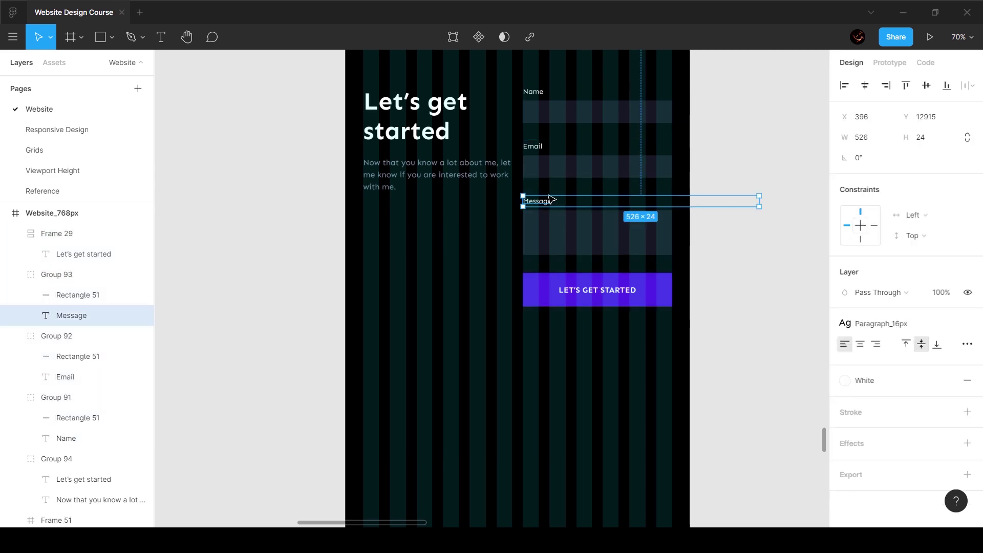
pyautogui.keyDown('shift'); pyautogui.click(541, 147); pyautogui.keyUp('shift')
pyautogui.keyDown('shift'); pyautogui.click(537, 93); pyautogui.keyUp('shift')
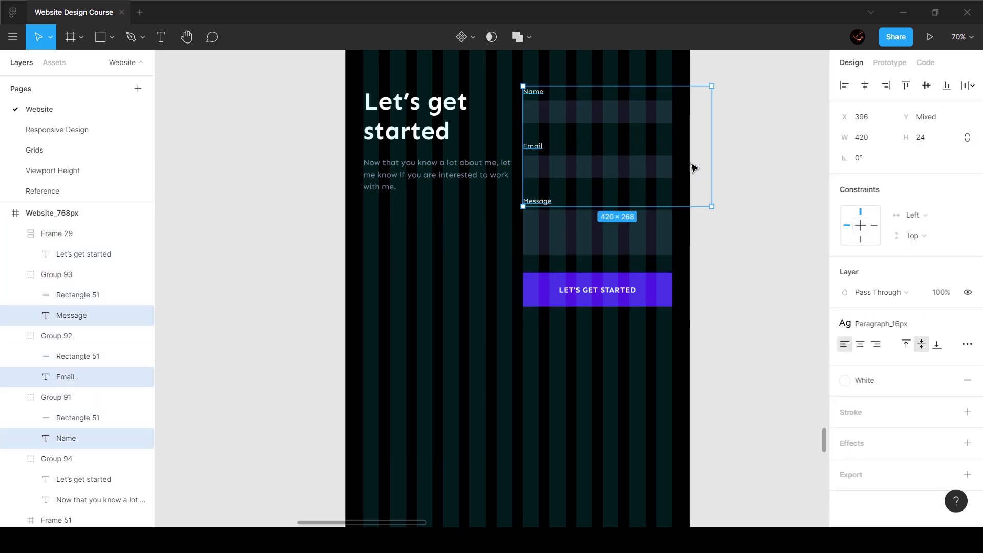
pyautogui.click(710, 175)
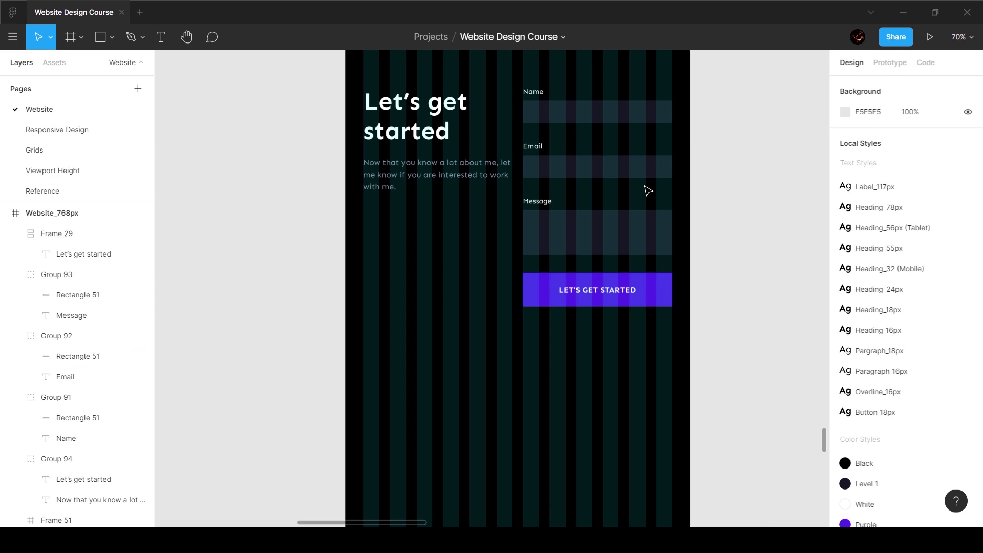
# Step: Group the Name, Email and Message fields with the LET'S GET STARTED button
pyautogui.click(621, 234)
pyautogui.click(640, 373)
pyautogui.click(618, 279)
pyautogui.keyDown('shift'); pyautogui.click(619, 229); pyautogui.keyUp('shift')
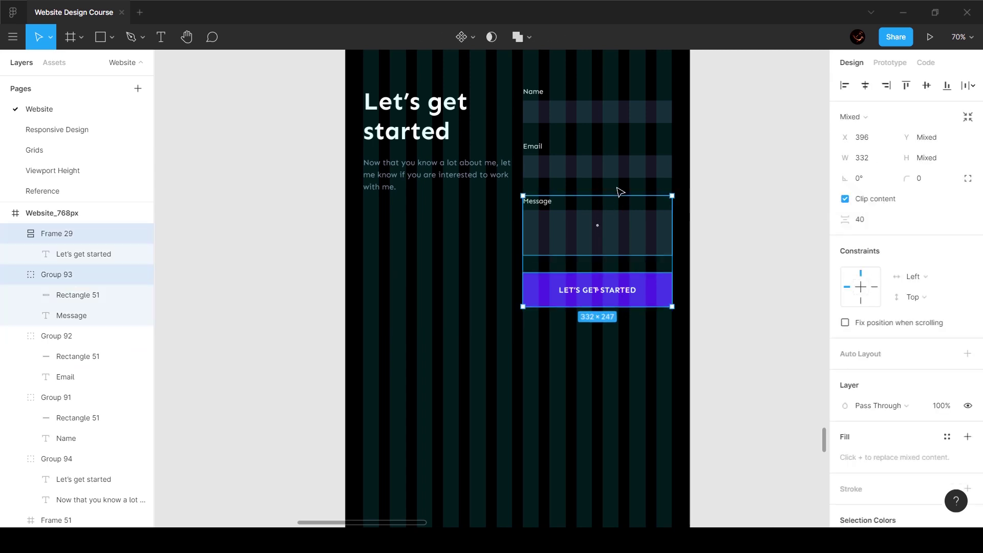
pyautogui.keyDown('shift'); pyautogui.click(581, 167); pyautogui.keyUp('shift')
pyautogui.keyDown('shift'); pyautogui.click(586, 120); pyautogui.keyUp('shift')
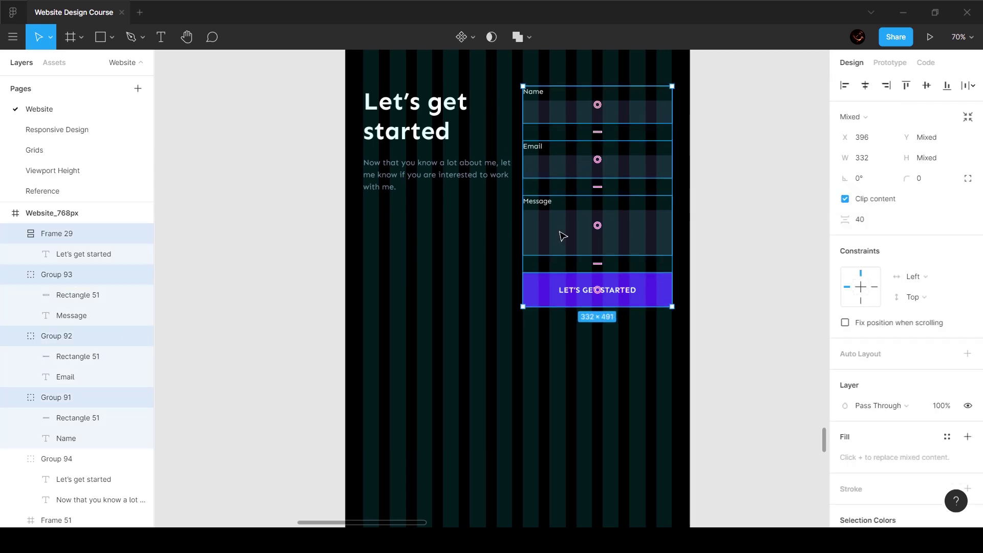
pyautogui.hotkey('ctrl', 'g')
# Step: Nudge the "Let's get started" text group and the form group together down to Y 12672
pyautogui.scroll(3, 604, 179)
pyautogui.click(425, 272)
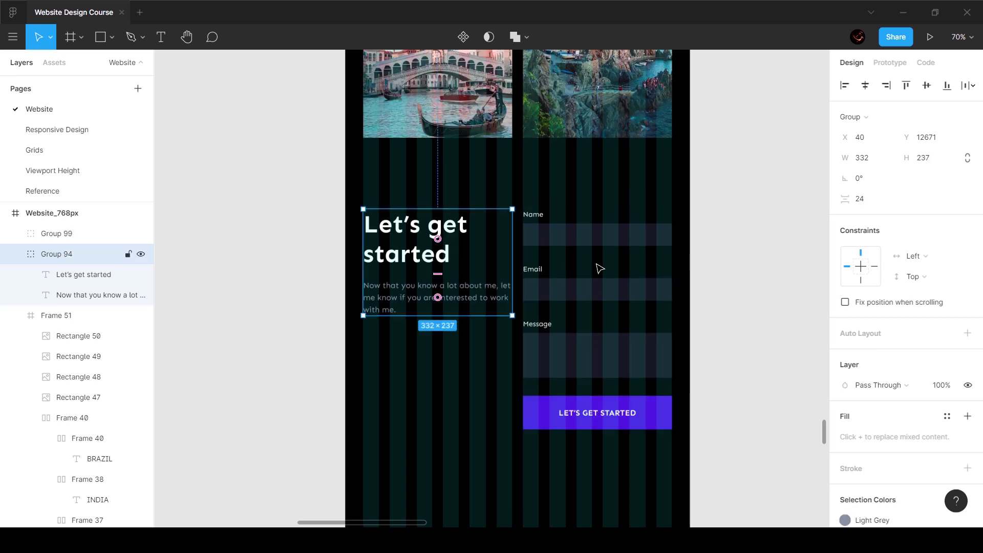
pyautogui.keyDown('shift'); pyautogui.click(598, 246); pyautogui.keyUp('shift')
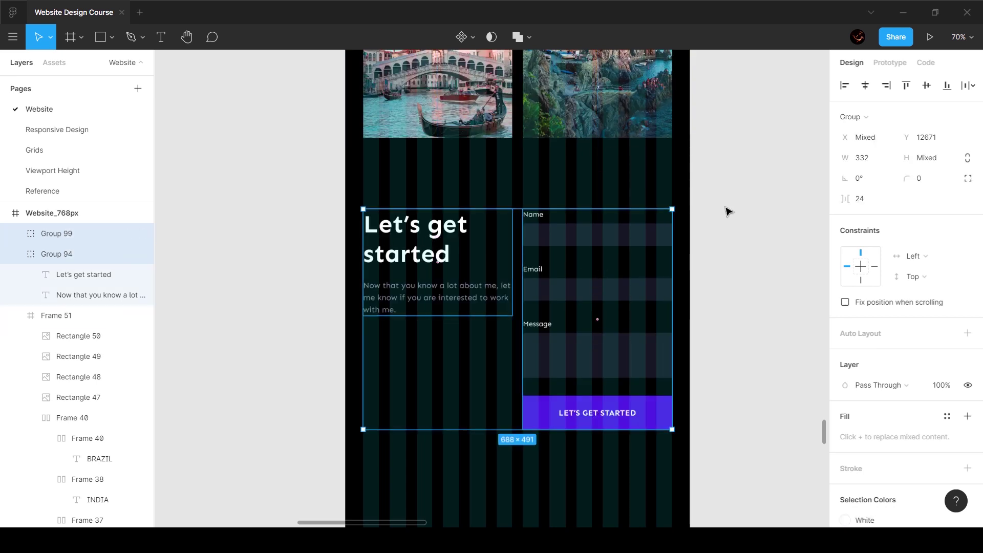
pyautogui.press('Down')
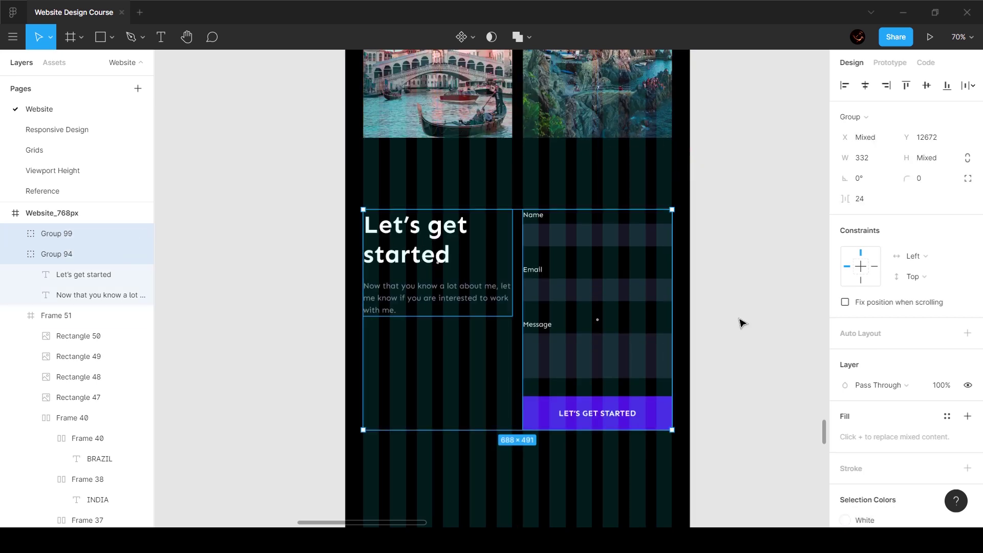
# Step: Frame the contact text and form together and enlarge the frame to 768 × 651 px, with equal space above and below
pyautogui.rightClick(629, 294)
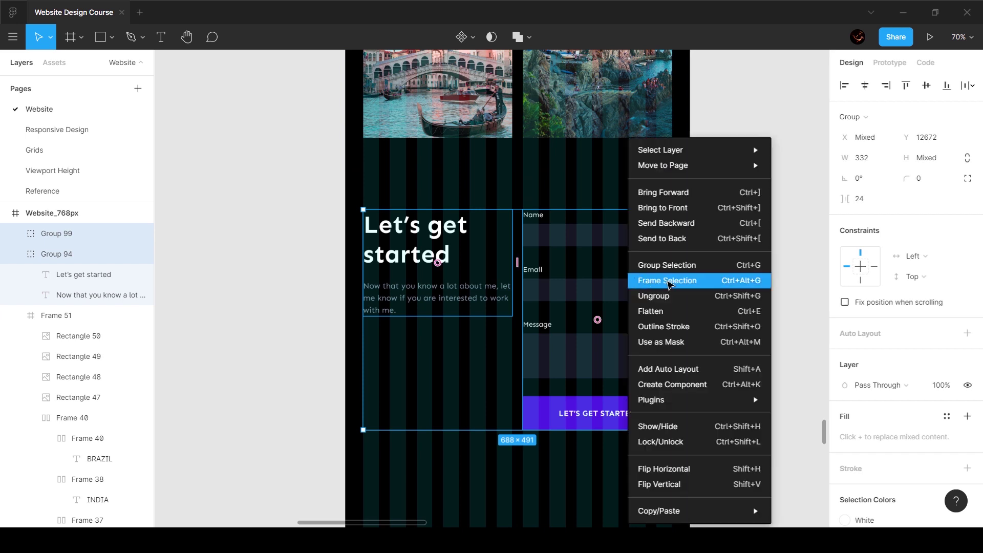
pyautogui.click(668, 285)
pyautogui.keyDown('alt'); pyautogui.moveTo(675, 304); pyautogui.dragTo(690, 301); pyautogui.keyUp('alt')
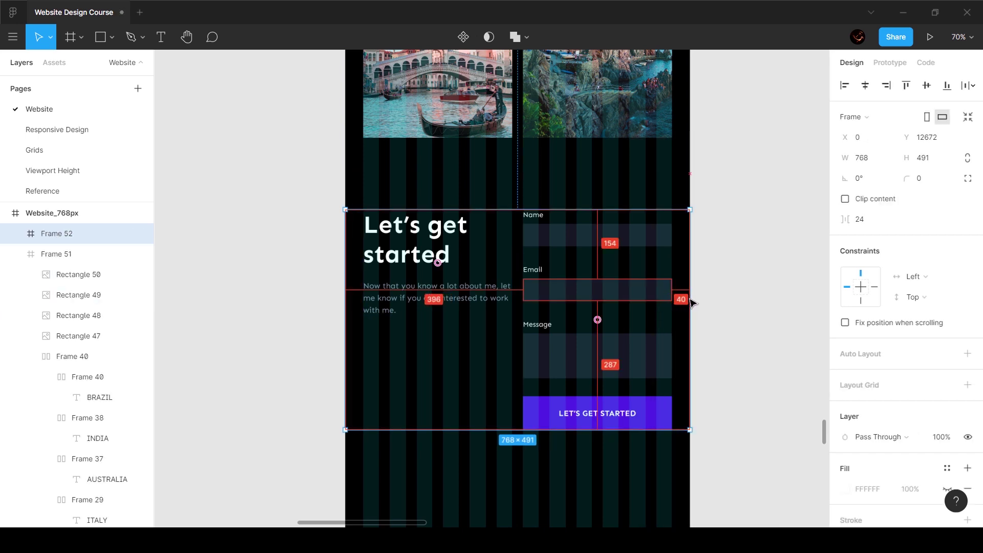
pyautogui.keyDown('alt'); pyautogui.moveTo(644, 211); pyautogui.dragTo(647, 179); pyautogui.keyUp('alt')
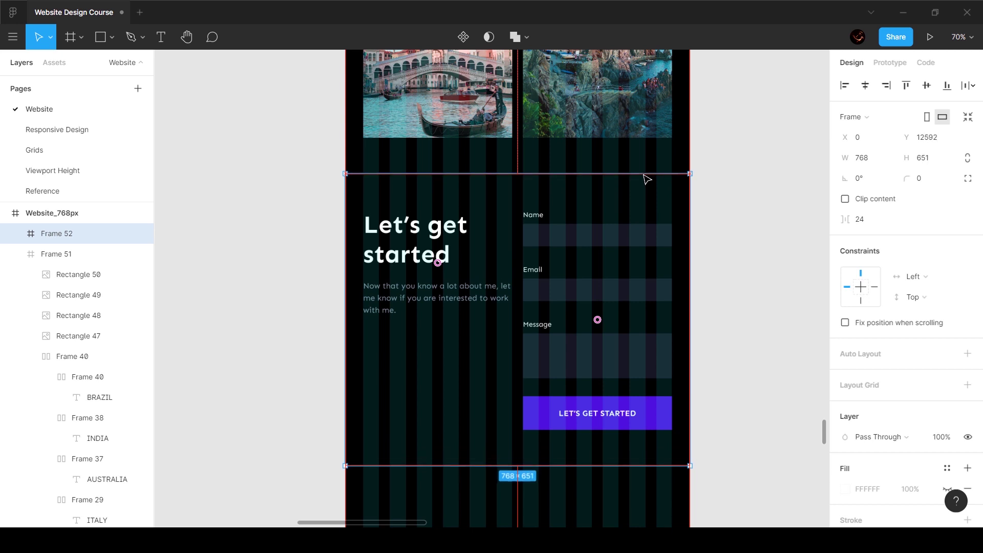
pyautogui.click(721, 197)
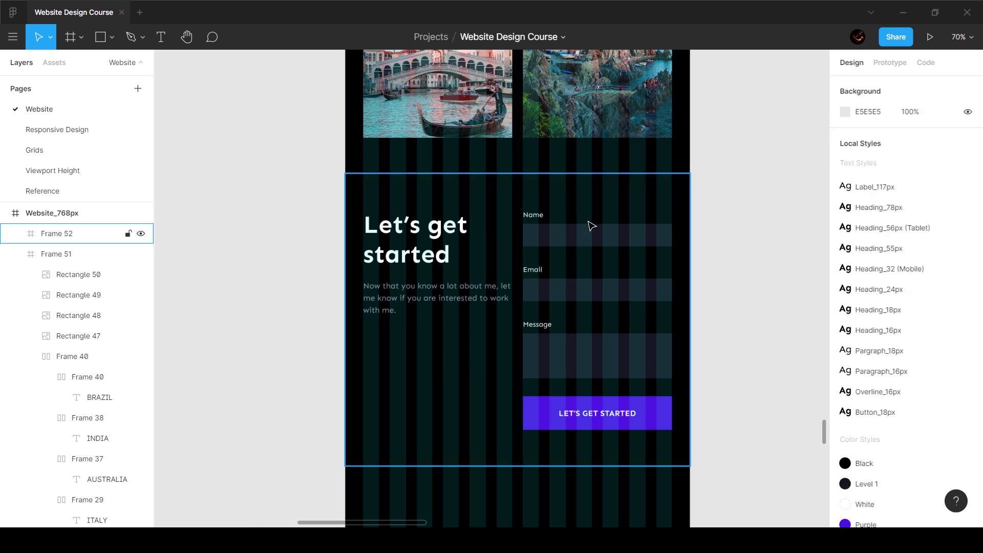
# Step: Copy the desktop footer onto the tablet page directly below the contact section, at Y 13243
pyautogui.keyDown('ctrl'); pyautogui.scroll(-5, 592, 226); pyautogui.keyUp('ctrl')
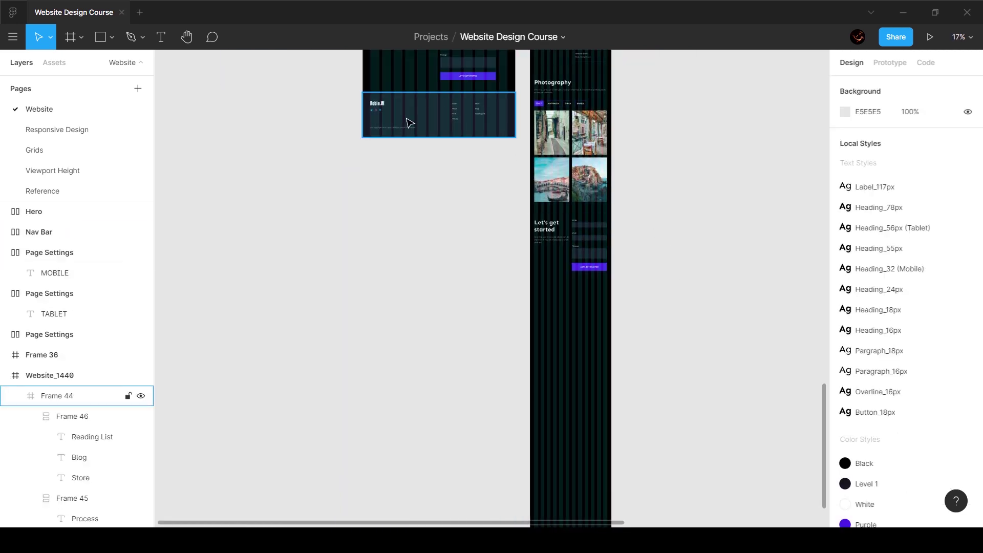
pyautogui.keyDown('alt'); pyautogui.moveTo(403, 114); pyautogui.dragTo(540, 247); pyautogui.keyUp('alt')
pyautogui.keyDown('ctrl'); pyautogui.scroll(5, 571, 314); pyautogui.keyUp('ctrl')
pyautogui.moveTo(596, 292); pyautogui.dragTo(595, 285)
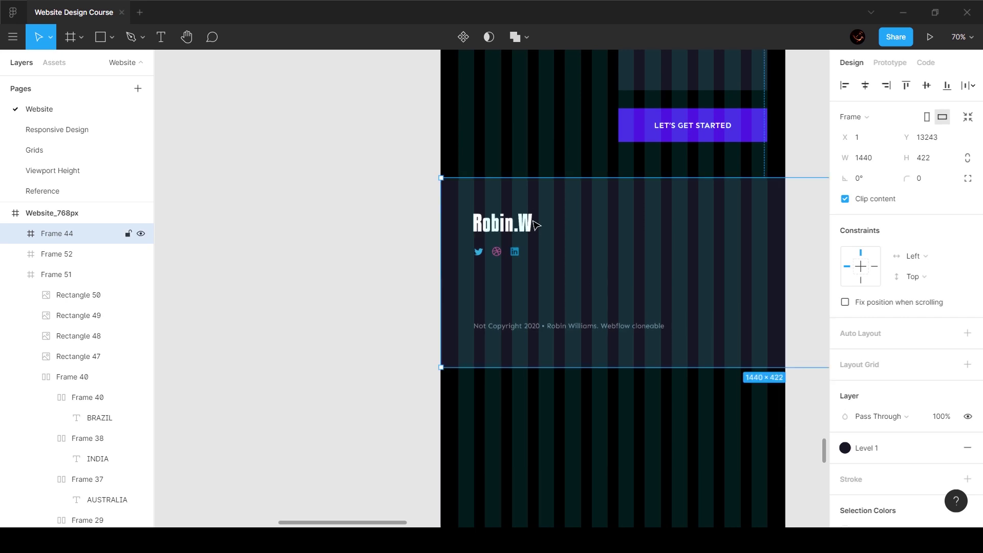
# Step: Move the footer's two link columns from beyond the page edge into the visible tablet footer, keeping them at Y 80
pyautogui.hscroll(3, 707, 248)
pyautogui.keyDown('ctrl'); pyautogui.scroll(-5, 576, 233); pyautogui.keyUp('ctrl')
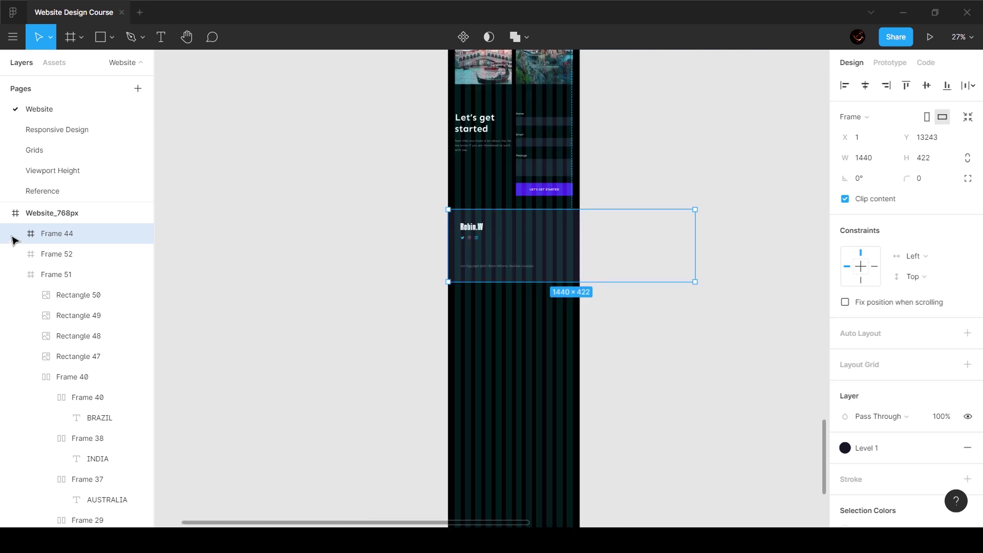
pyautogui.click(14, 234)
pyautogui.click(67, 261)
pyautogui.keyDown('shift'); pyautogui.click(65, 336); pyautogui.keyUp('shift')
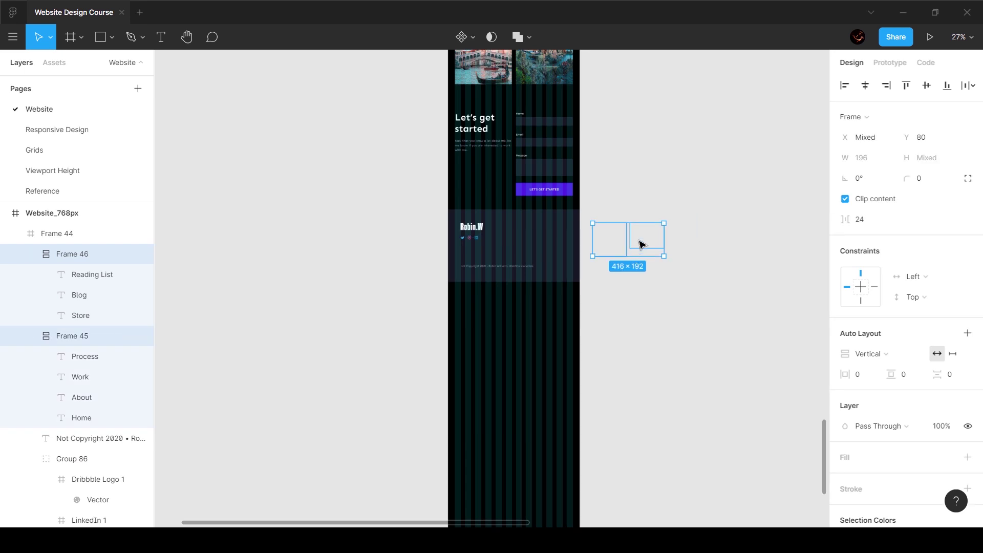
pyautogui.moveTo(558, 232); pyautogui.dragTo(545, 232)
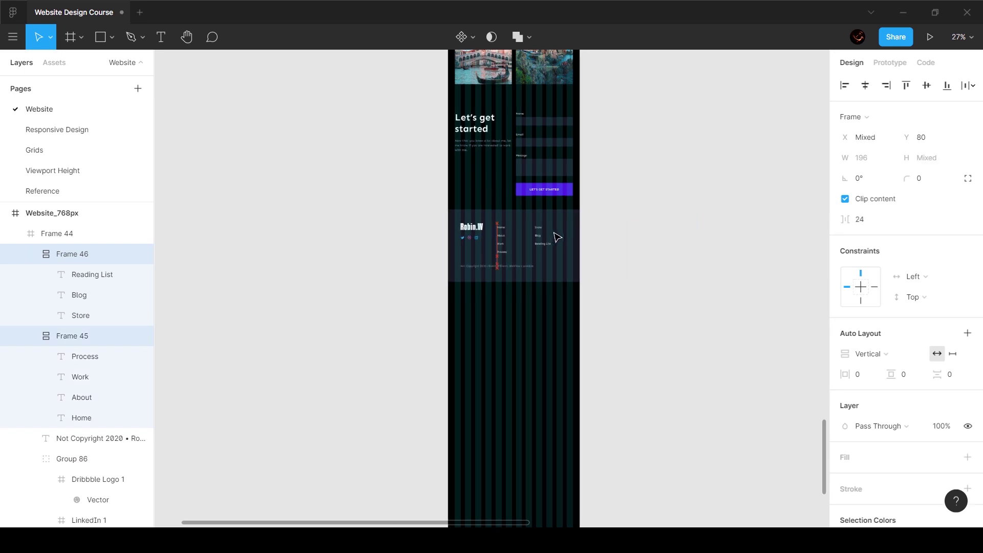
pyautogui.keyDown('ctrl'); pyautogui.scroll(5, 558, 237); pyautogui.keyUp('ctrl')
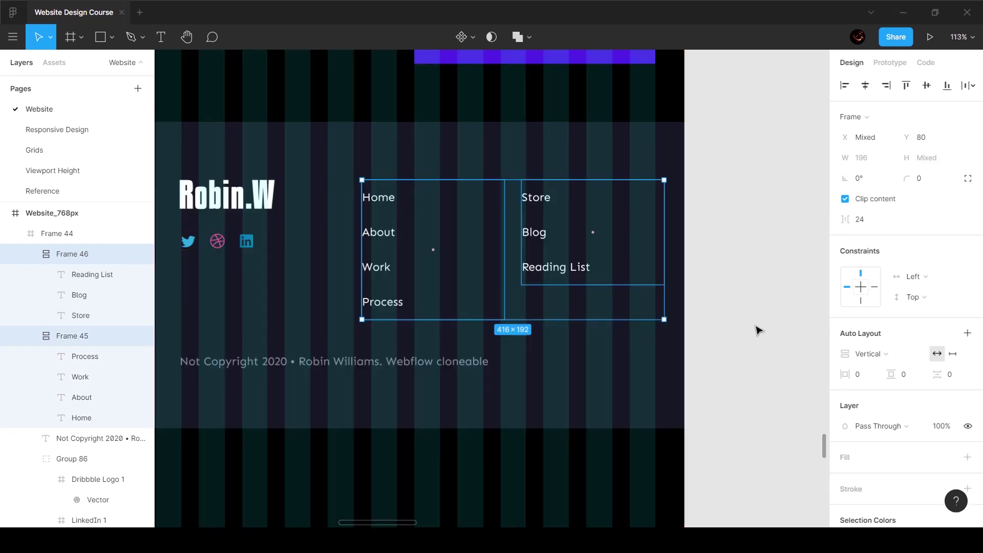
pyautogui.hscroll(-2, 584, 314)
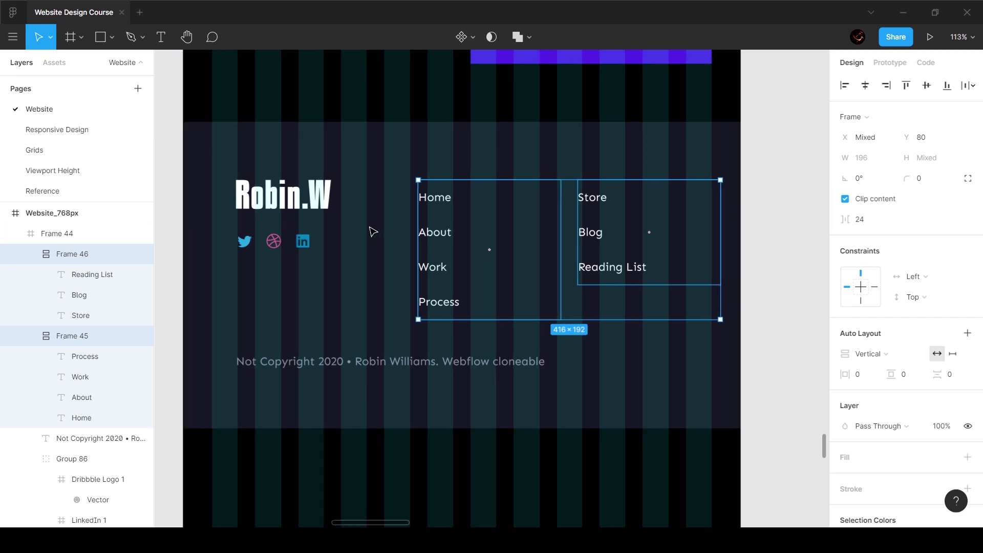
# Step: Move the footer logo, social icons and copyright text together to X 40, aligned with the first grid column
pyautogui.hscroll(-4, 404, 226)
pyautogui.click(436, 221)
pyautogui.moveTo(540, 206); pyautogui.dragTo(394, 256)
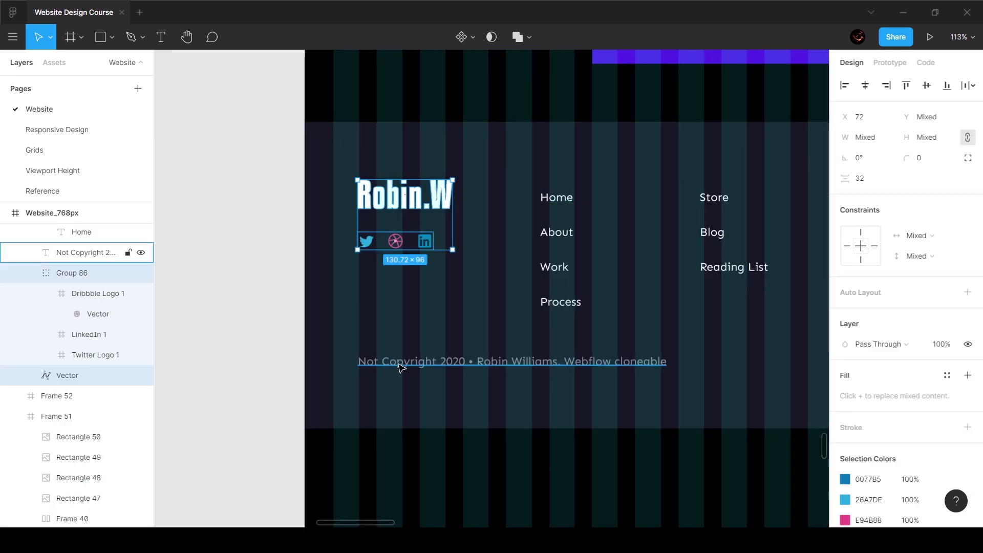
pyautogui.keyDown('shift'); pyautogui.click(400, 361); pyautogui.keyUp('shift')
pyautogui.moveTo(381, 196); pyautogui.dragTo(358, 196)
pyautogui.press('Left')
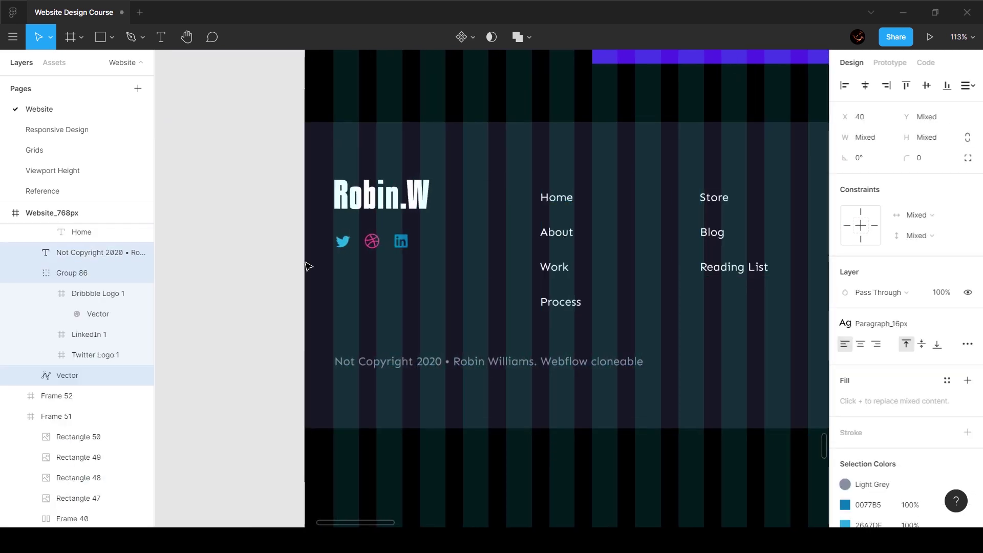
pyautogui.click(595, 384)
pyautogui.click(643, 358)
pyautogui.hotkey('ctrl', 'z')
pyautogui.hotkey('ctrl', 'z')
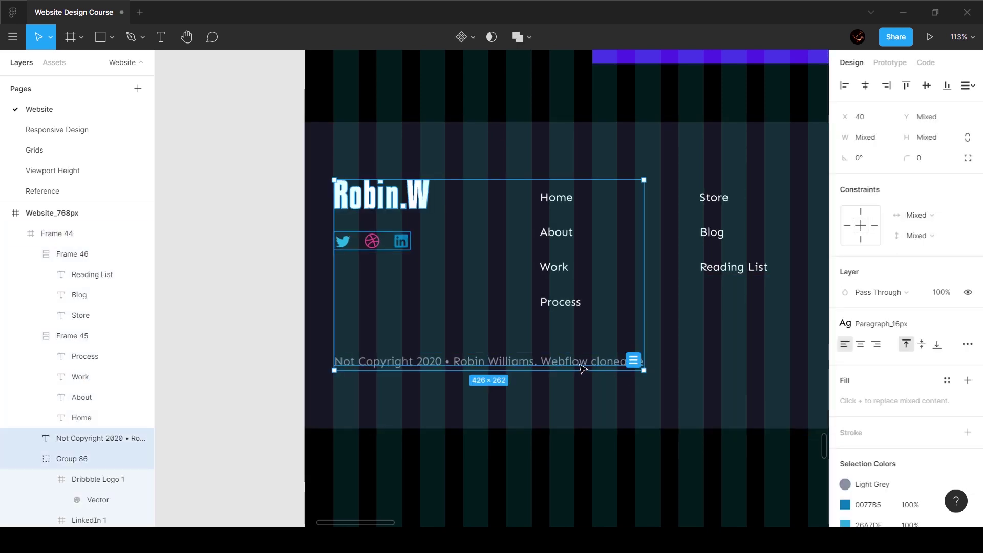
# Step: Narrow the footer copyright text box to 329 px so the text wraps onto two lines
pyautogui.click(649, 361)
pyautogui.moveTo(649, 362); pyautogui.dragTo(581, 369)
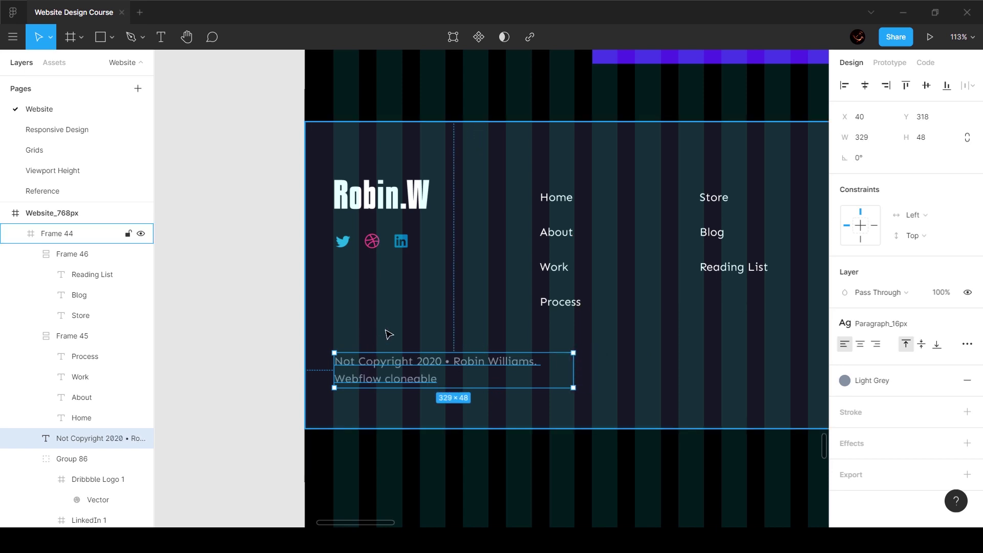
pyautogui.hscroll(3, 580, 362)
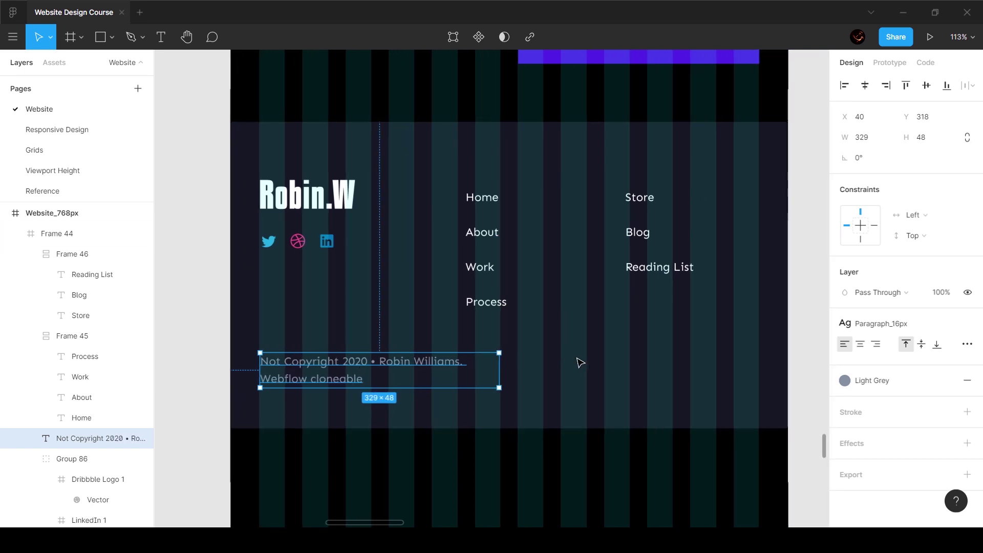
# Step: Move both footer link columns so that the Home column starts at the same grid column as the contact form
pyautogui.click(438, 235)
pyautogui.keyDown('shift'); pyautogui.click(594, 236); pyautogui.keyUp('shift')
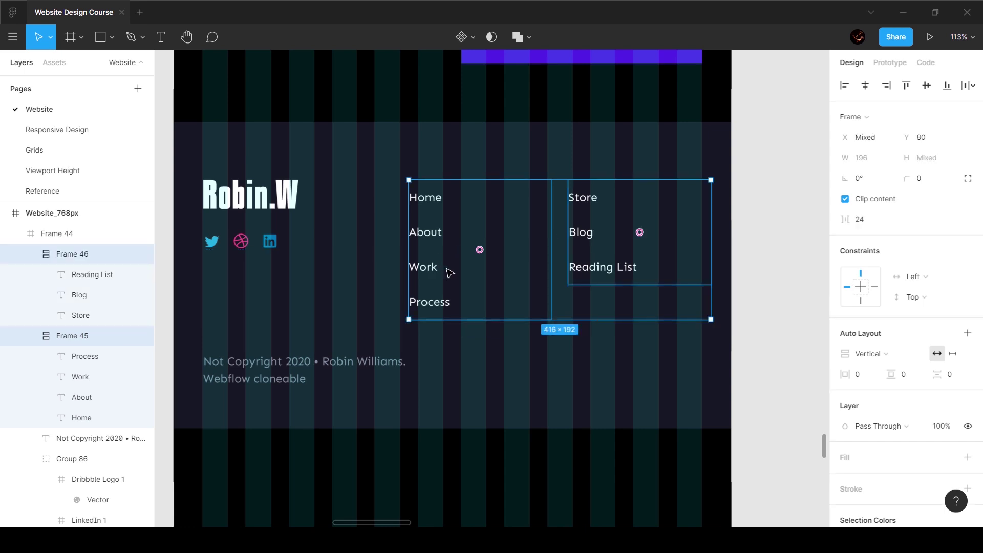
pyautogui.moveTo(450, 273); pyautogui.dragTo(507, 273)
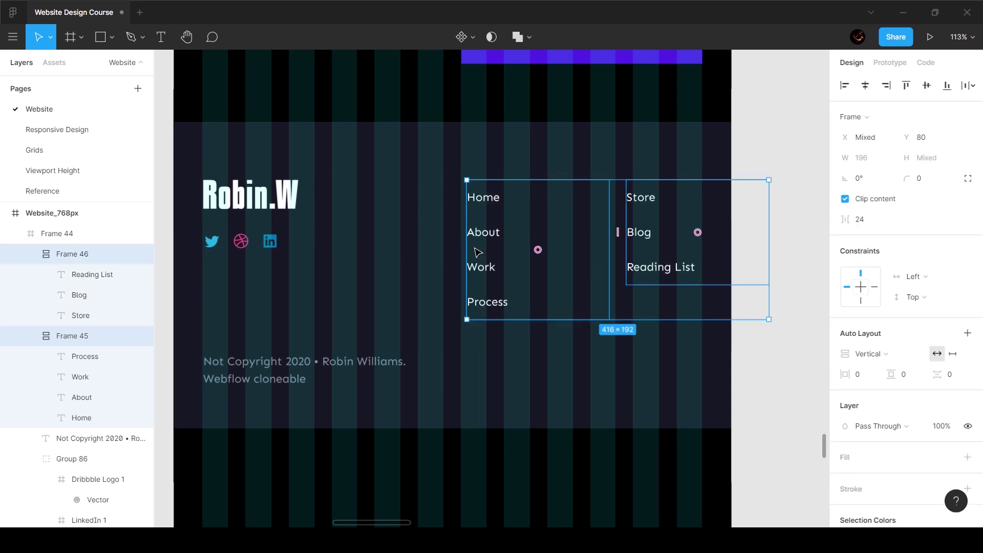
pyautogui.scroll(10, 476, 248)
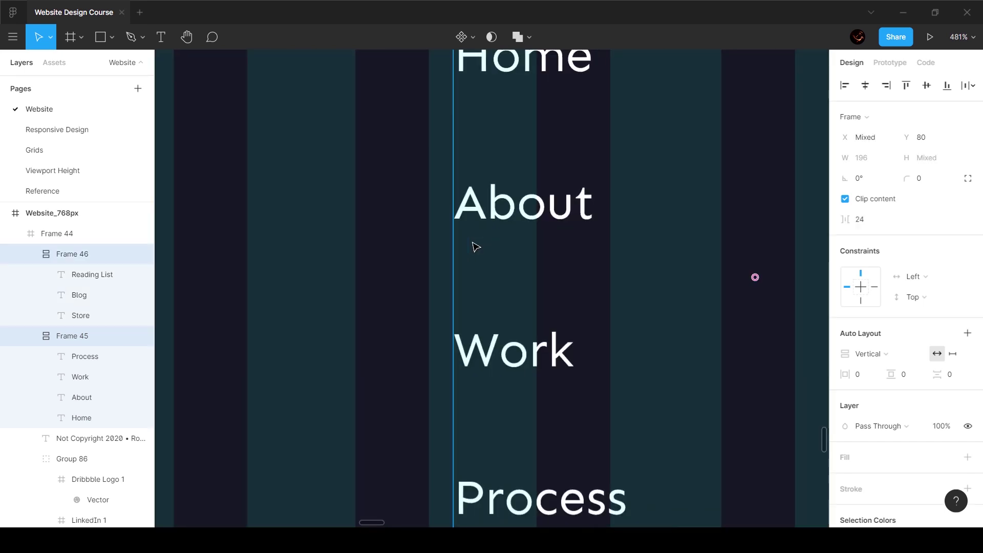
pyautogui.press('Left')
pyautogui.press('Left')
pyautogui.press('Left')
pyautogui.press('Left')
pyautogui.press('Left')
pyautogui.press('Left')
pyautogui.press('Left')
pyautogui.press('Left')
pyautogui.press('Left')
pyautogui.press('Left')
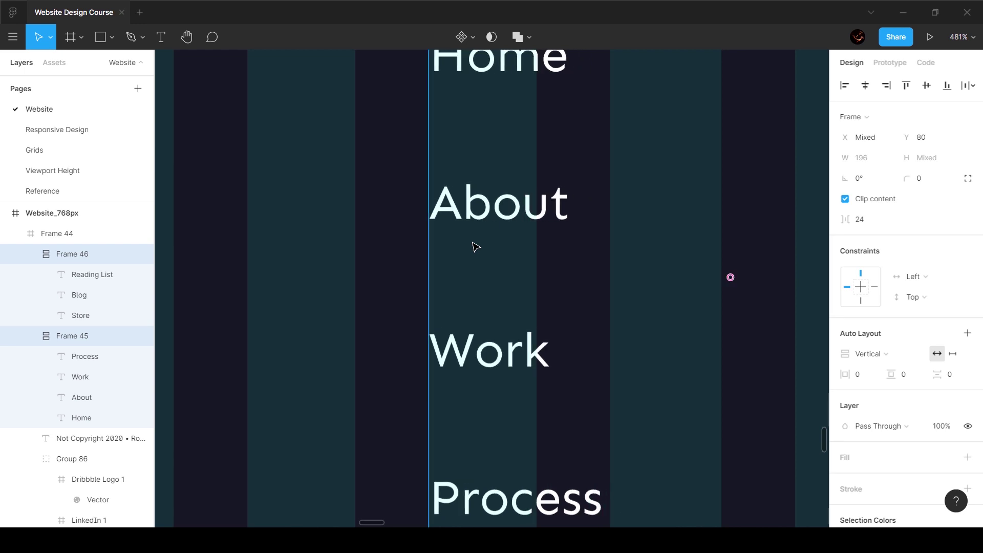
pyautogui.scroll(-10, 475, 248)
pyautogui.click(507, 251)
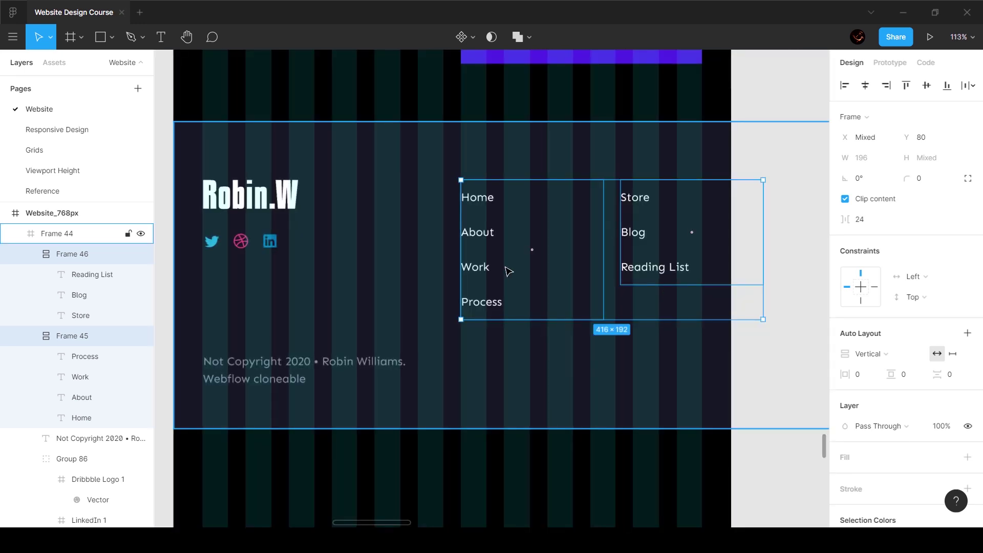
# Step: Narrow the Home, About, Work and Process footer links together to 154 px so they end at a grid column edge
pyautogui.keyDown('ctrl'); pyautogui.click(480, 205); pyautogui.keyUp('ctrl')
pyautogui.click(483, 236)
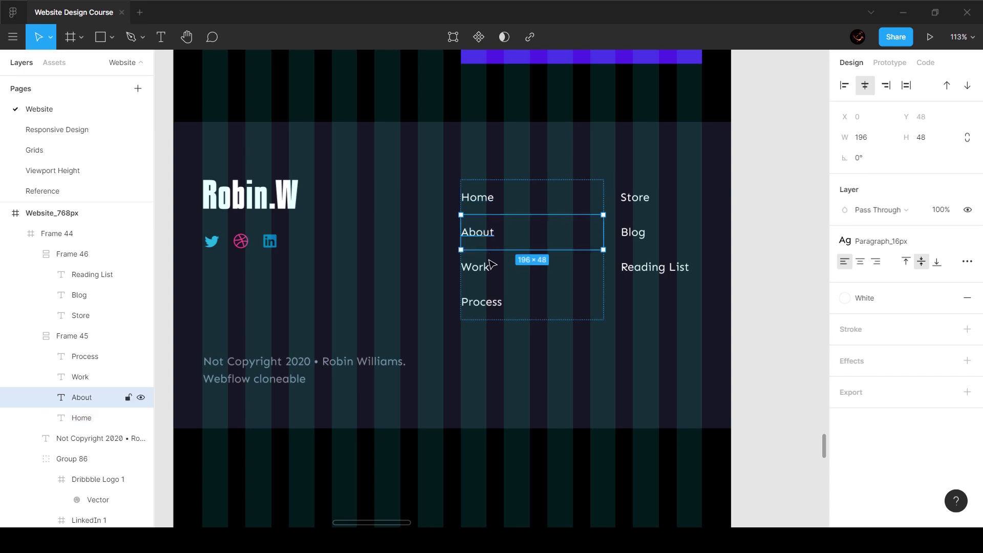
pyautogui.keyDown('shift'); pyautogui.click(488, 206); pyautogui.keyUp('shift')
pyautogui.keyDown('shift'); pyautogui.click(486, 282); pyautogui.keyUp('shift')
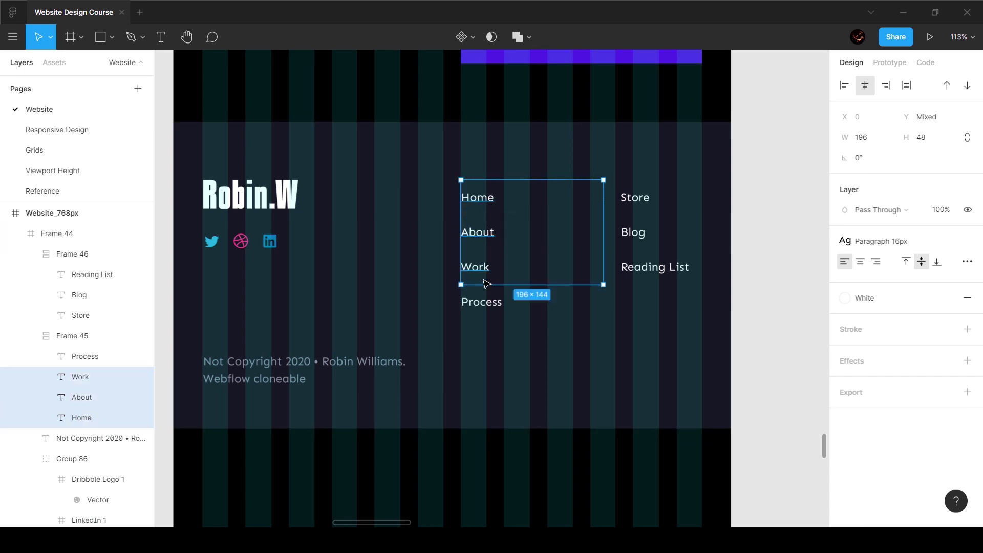
pyautogui.keyDown('shift'); pyautogui.click(485, 308); pyautogui.keyUp('shift')
pyautogui.moveTo(605, 234); pyautogui.dragTo(579, 237)
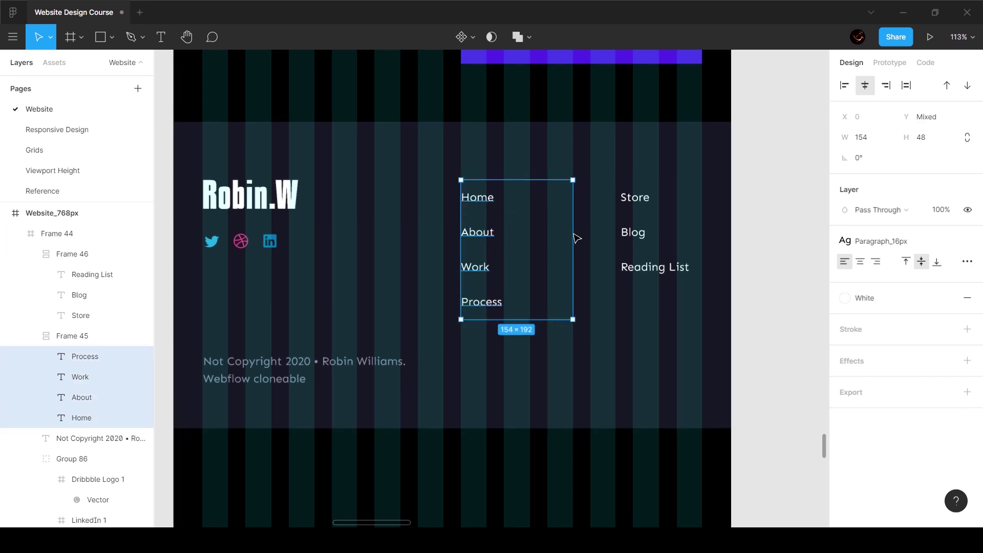
pyautogui.scroll(5, 581, 229)
pyautogui.scroll(5, 560, 231)
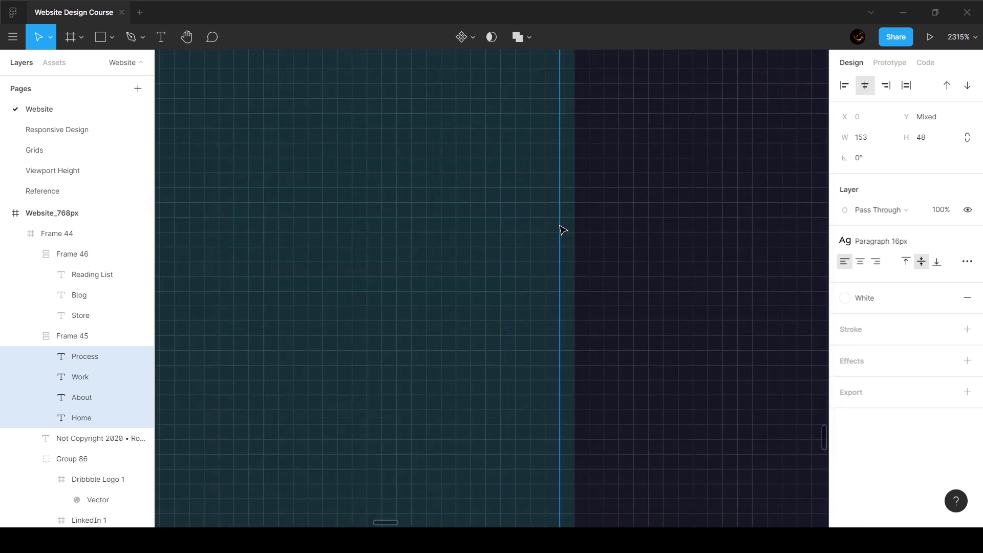
pyautogui.moveTo(573, 225); pyautogui.dragTo(575, 226)
pyautogui.scroll(-10, 575, 226)
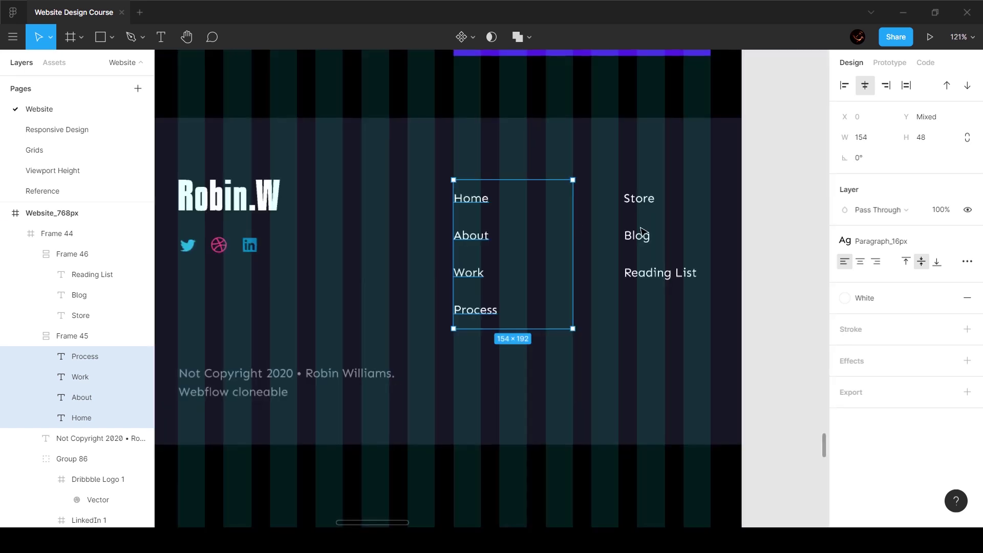
# Step: Move the footer's Store link column to X 573, aligned with the start of a grid column
pyautogui.moveTo(639, 233); pyautogui.dragTo(605, 229)
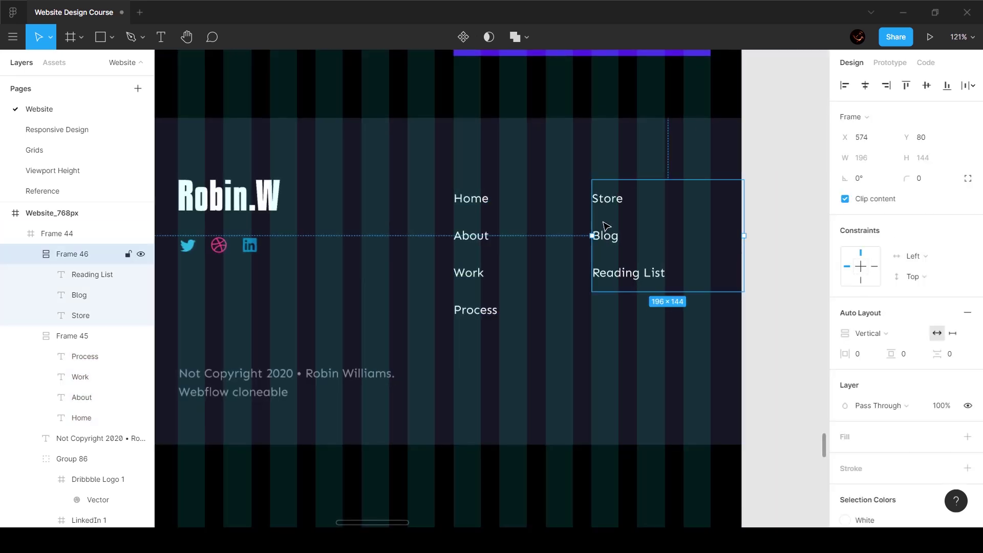
pyautogui.scroll(5, 601, 221)
pyautogui.scroll(5, 583, 250)
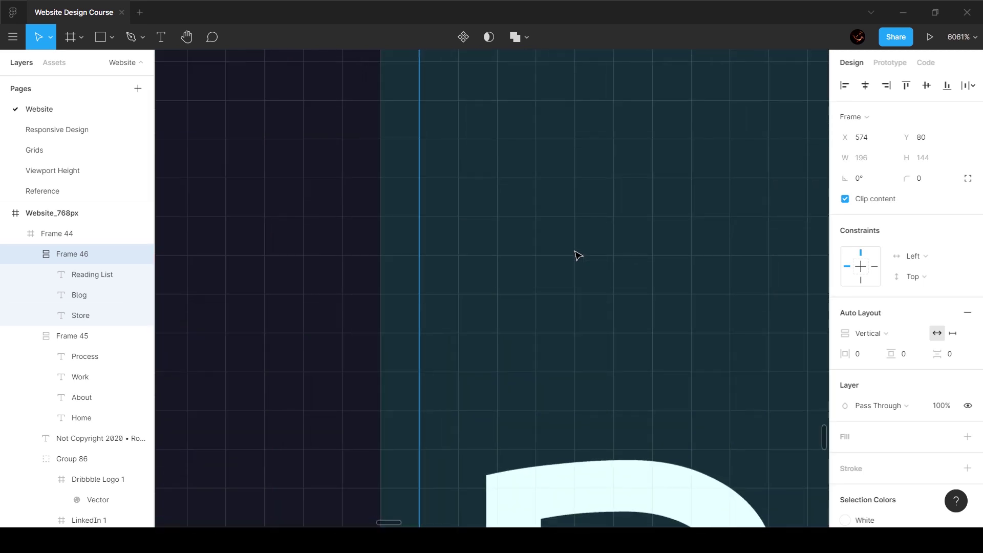
pyautogui.press('Left')
pyautogui.scroll(-10, 571, 254)
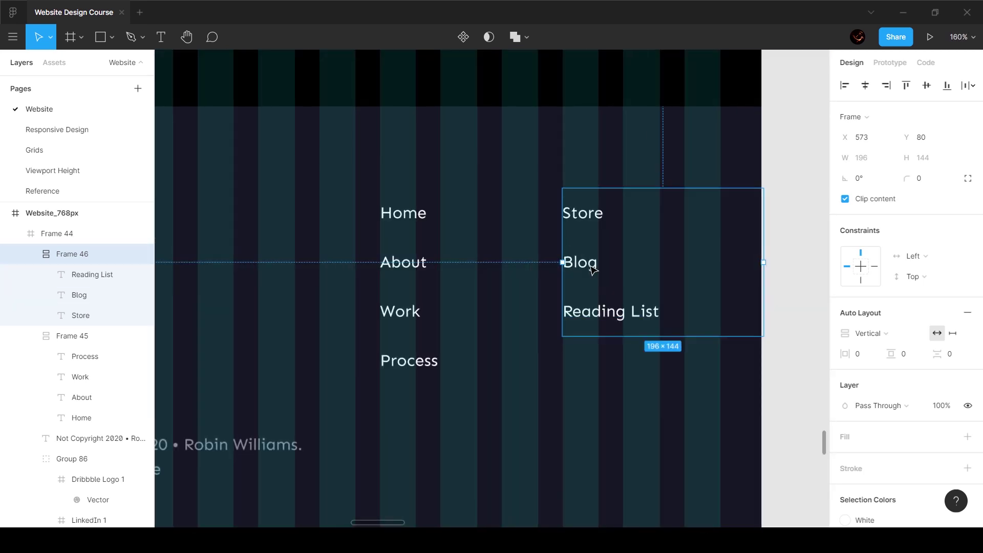
# Step: Narrow the Store, Blog and Reading List footer links together to about 153 px, ending at the last grid column
pyautogui.press('Return')
pyautogui.moveTo(722, 270); pyautogui.dragTo(724, 270)
pyautogui.scroll(5, 724, 270)
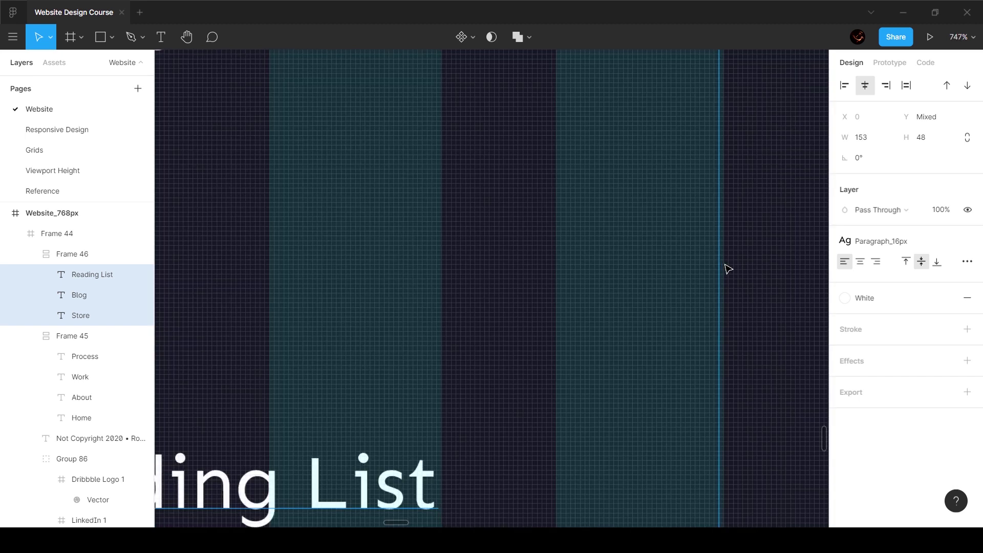
pyautogui.scroll(-10, 727, 264)
pyautogui.click(780, 251)
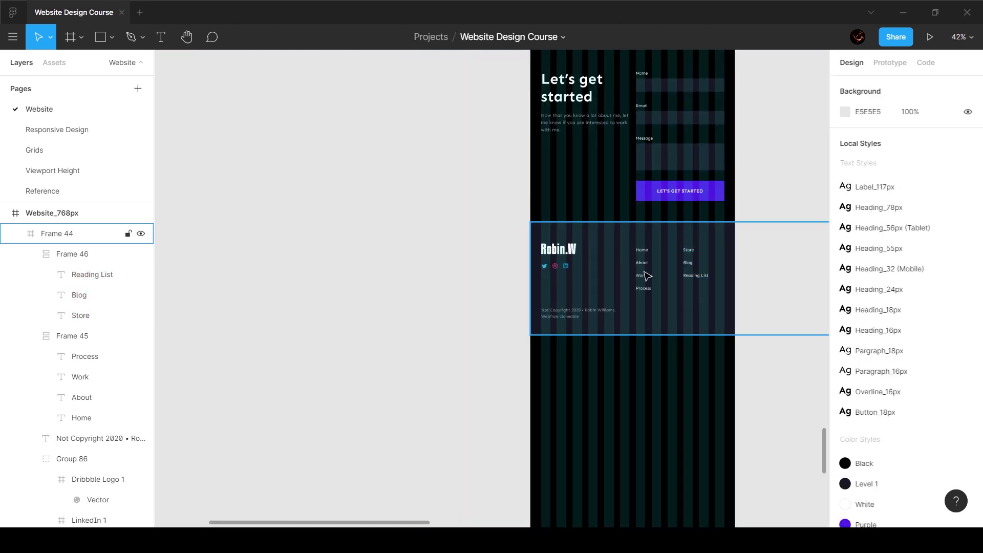
# Step: Narrow the footer frame to 767 px so it ends at the tablet page's edge
pyautogui.click(635, 267)
pyautogui.hscroll(3, 785, 272)
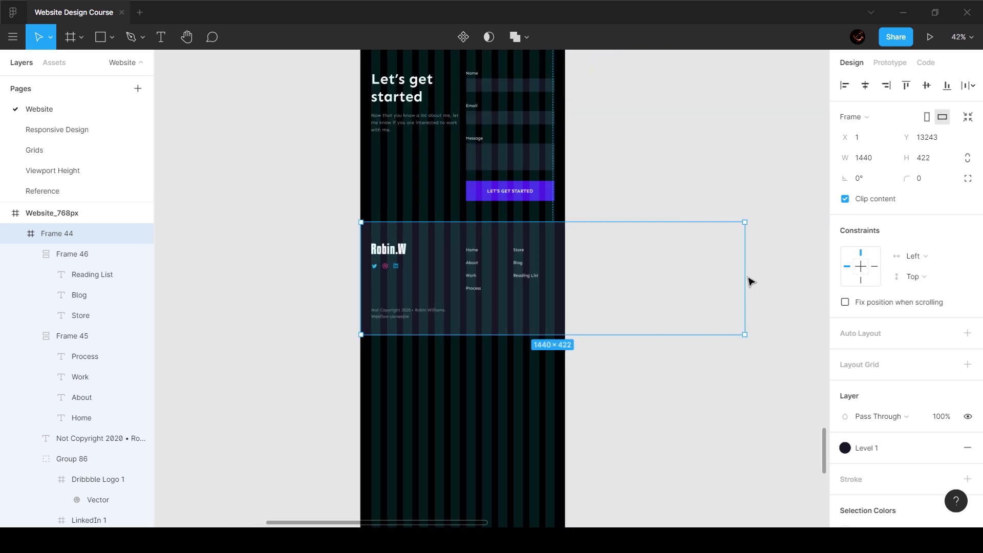
pyautogui.moveTo(745, 278); pyautogui.dragTo(581, 277)
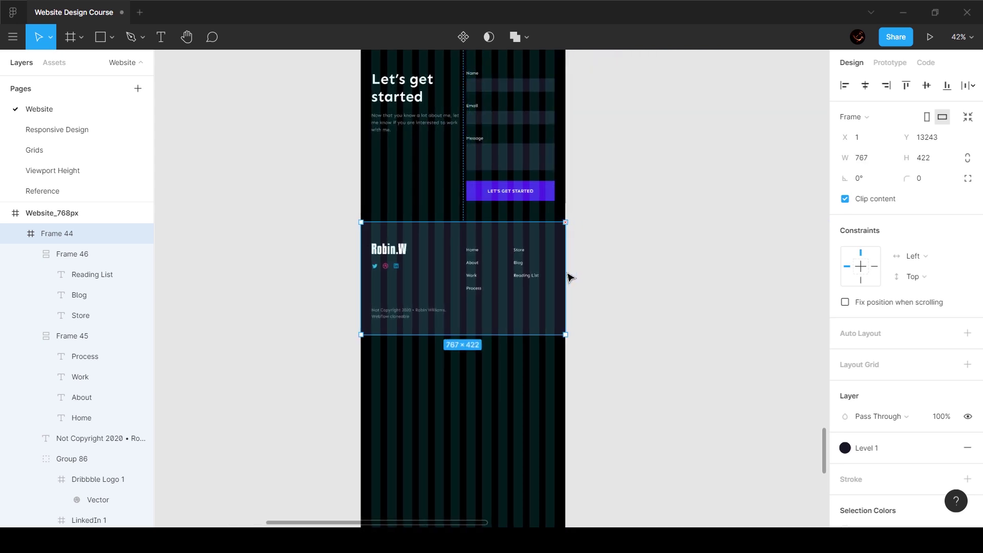
pyautogui.press('Escape')
pyautogui.scroll(5, 439, 288)
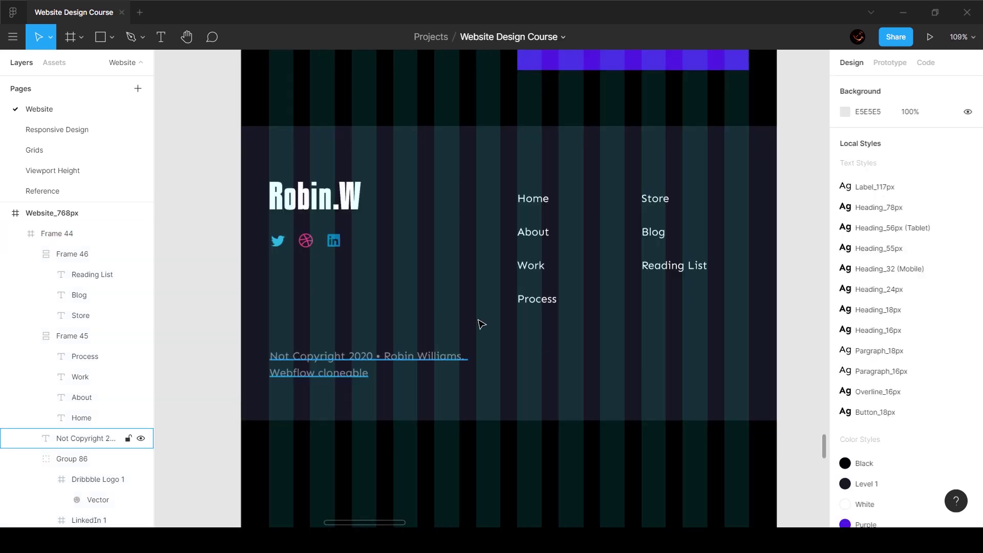
# Step: Shorten the Website_768px frame to a height of 13665 px so the page ends at the footer
pyautogui.scroll(-15, 477, 174)
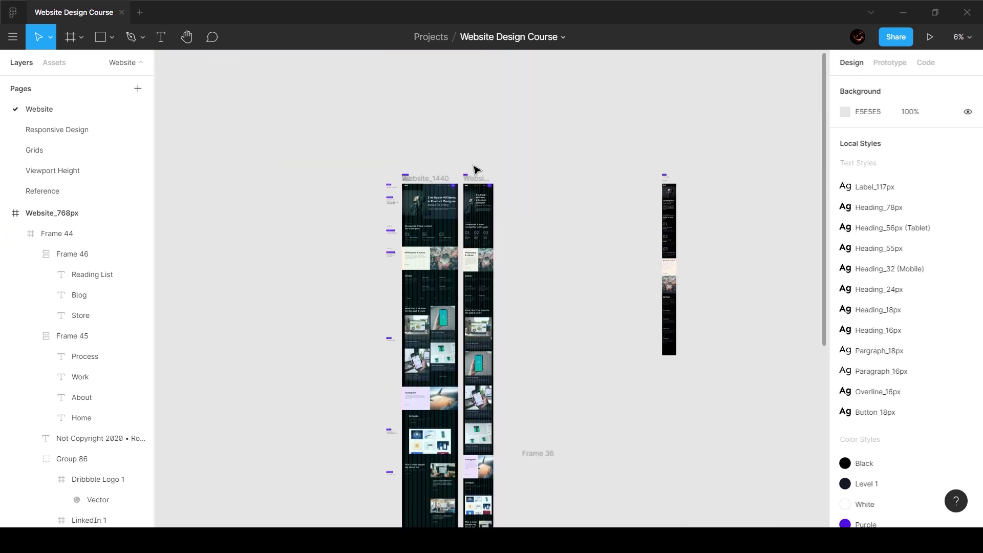
pyautogui.click(475, 180)
pyautogui.scroll(-8, 511, 248)
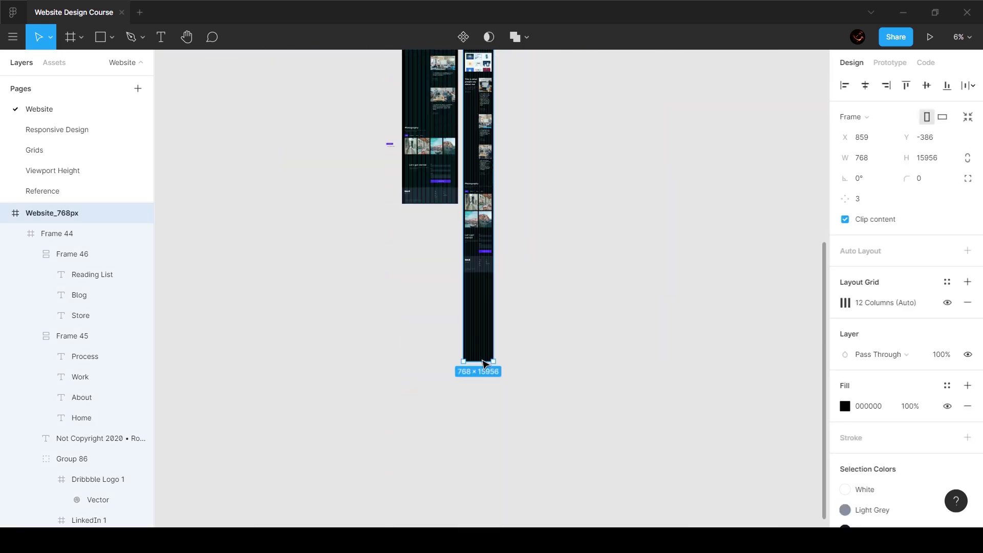
pyautogui.moveTo(487, 296); pyautogui.dragTo(489, 285)
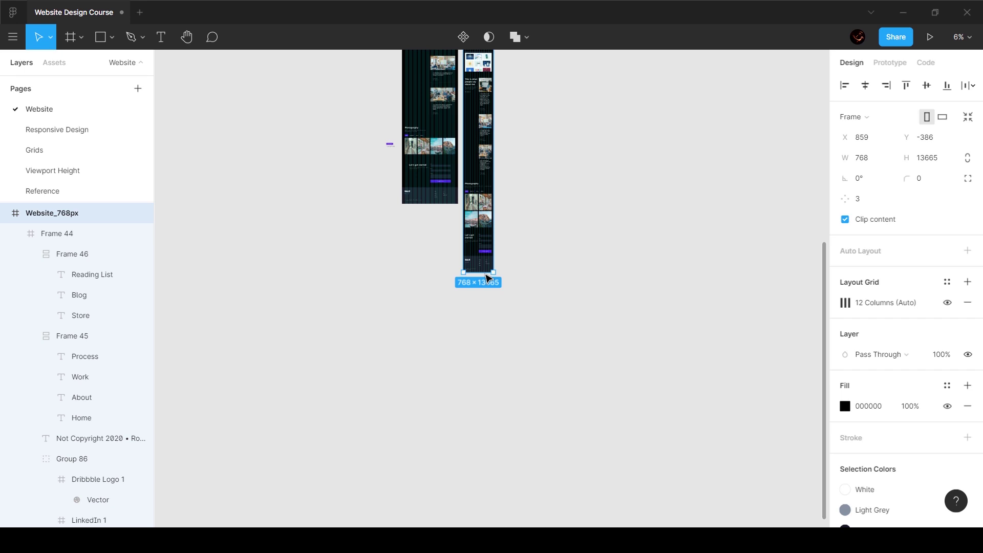
# Step: Hide the layout grids and review the tablet page from the footer up to the hero and skillset sections
pyautogui.scroll(10, 488, 278)
pyautogui.scroll(-5, 517, 272)
pyautogui.hotkey('ctrl', 'shift', '4')
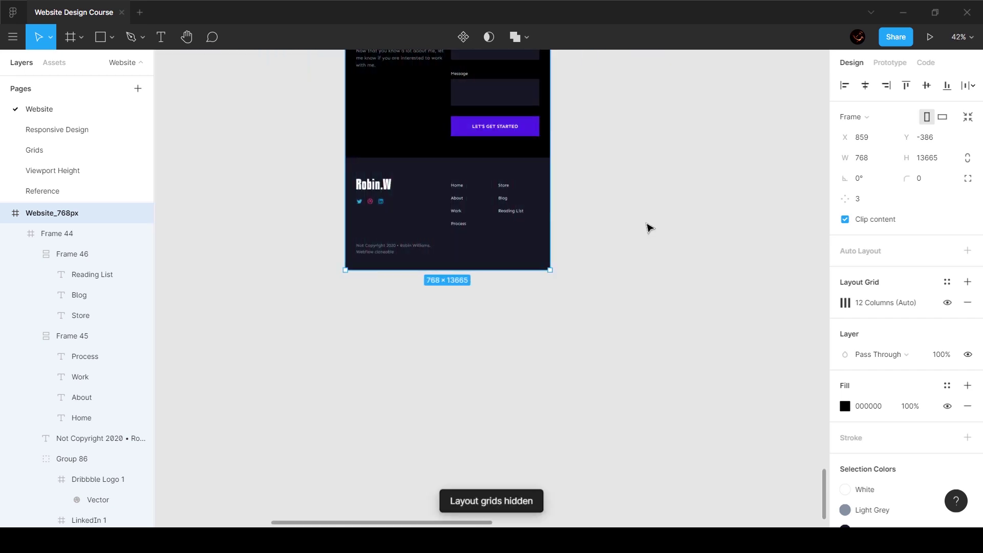
pyautogui.click(649, 228)
pyautogui.scroll(6, 460, 213)
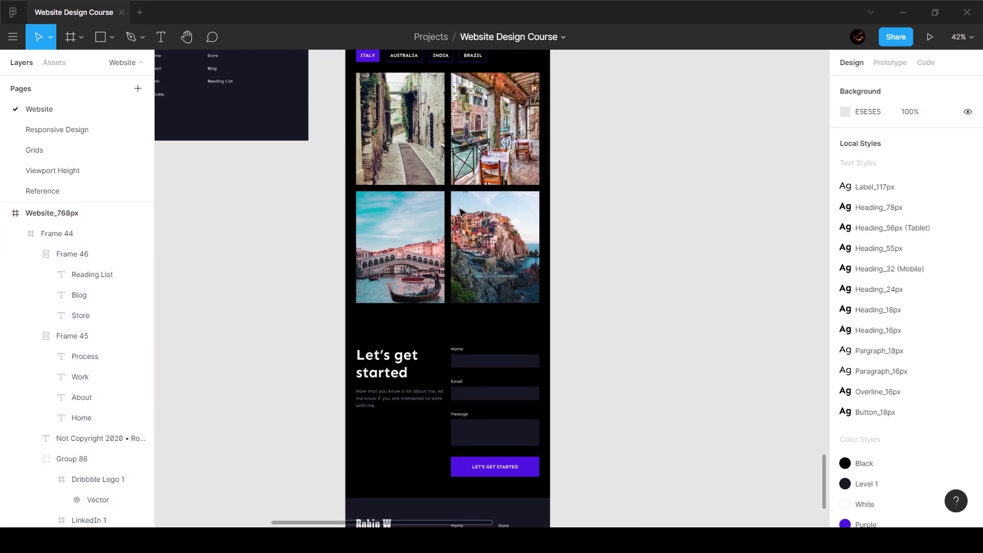
pyautogui.scroll(6, 459, 211)
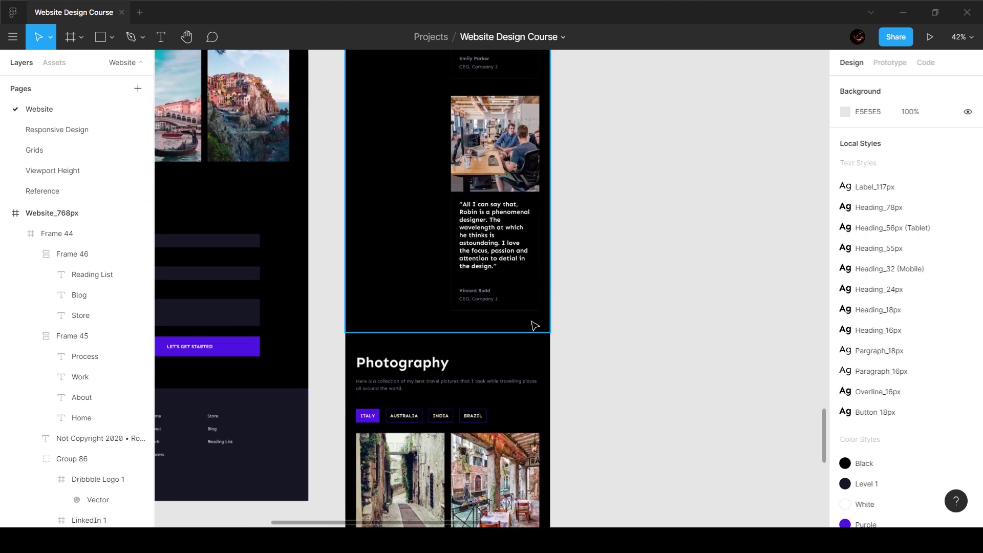
pyautogui.scroll(8, 533, 325)
pyautogui.scroll(-4, 569, 277)
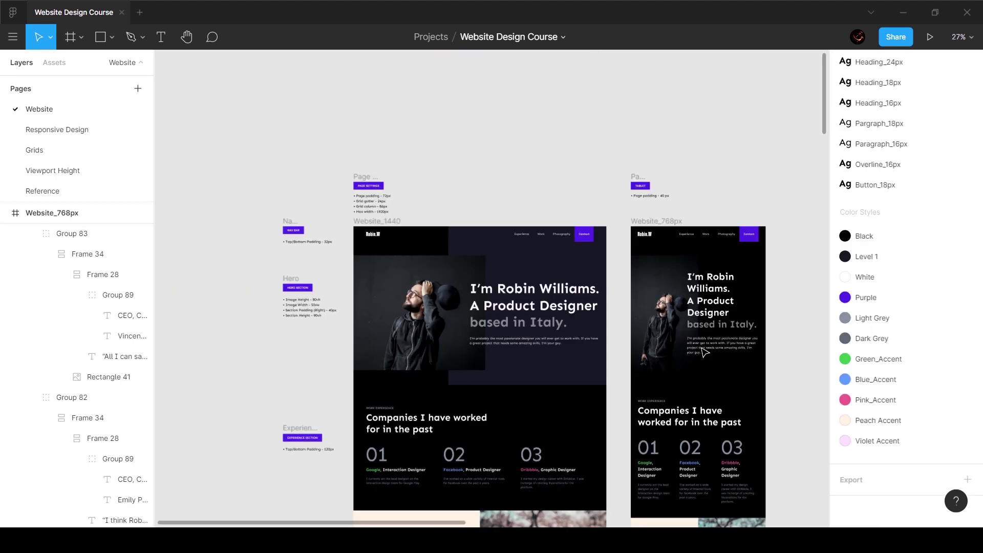
pyautogui.hscroll(5, 703, 352)
pyautogui.scroll(-5, 702, 352)
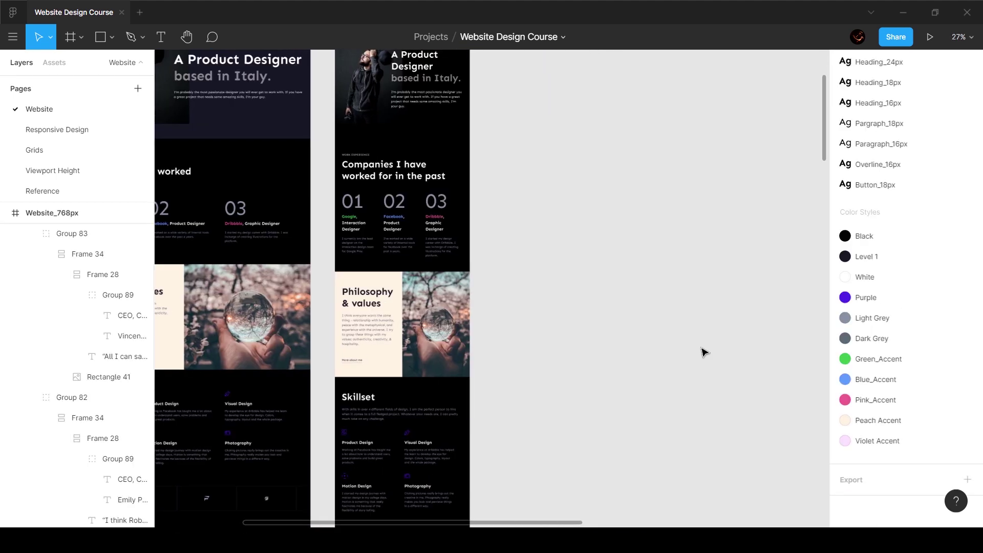
# Step: Move the 360 px mobile page together with its settings label next to the 768 px tablet page
pyautogui.scroll(-10, 702, 351)
pyautogui.moveTo(749, 308); pyautogui.dragTo(716, 310)
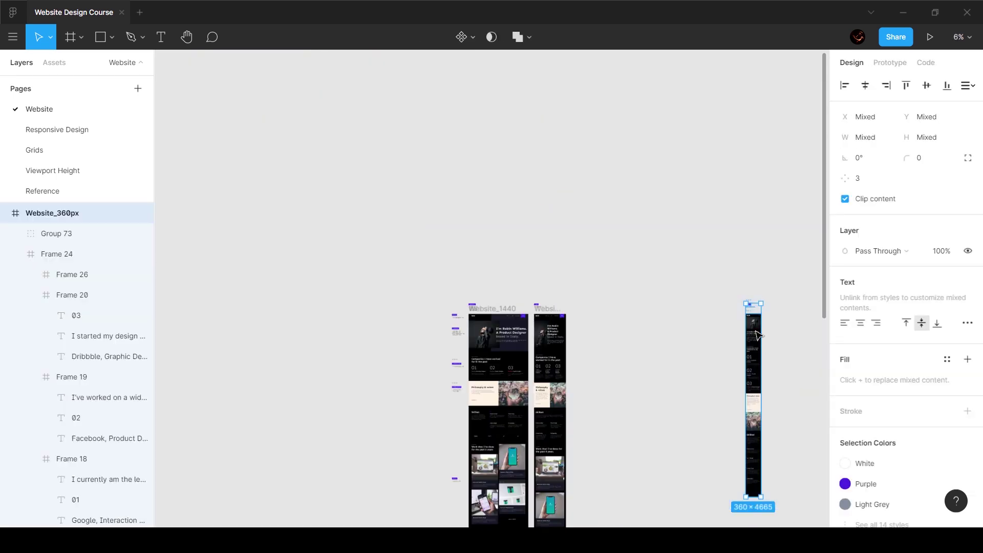
pyautogui.moveTo(756, 332); pyautogui.dragTo(598, 331)
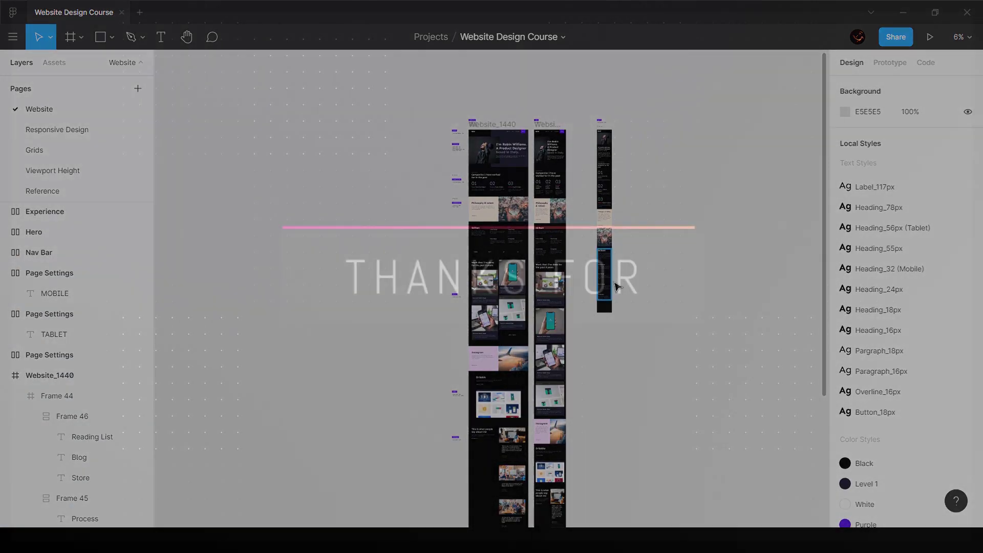